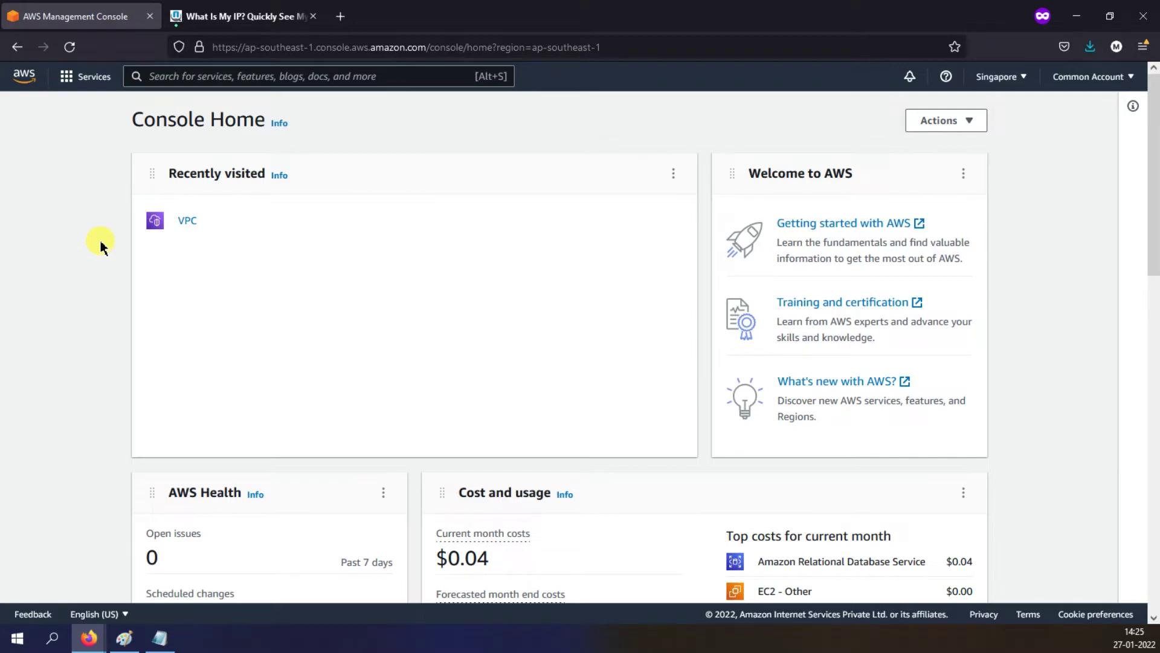
Step: Open the Amazon RDS console from the Database category of All services
{"action": "left_click", "coordinate": [67, 79]}
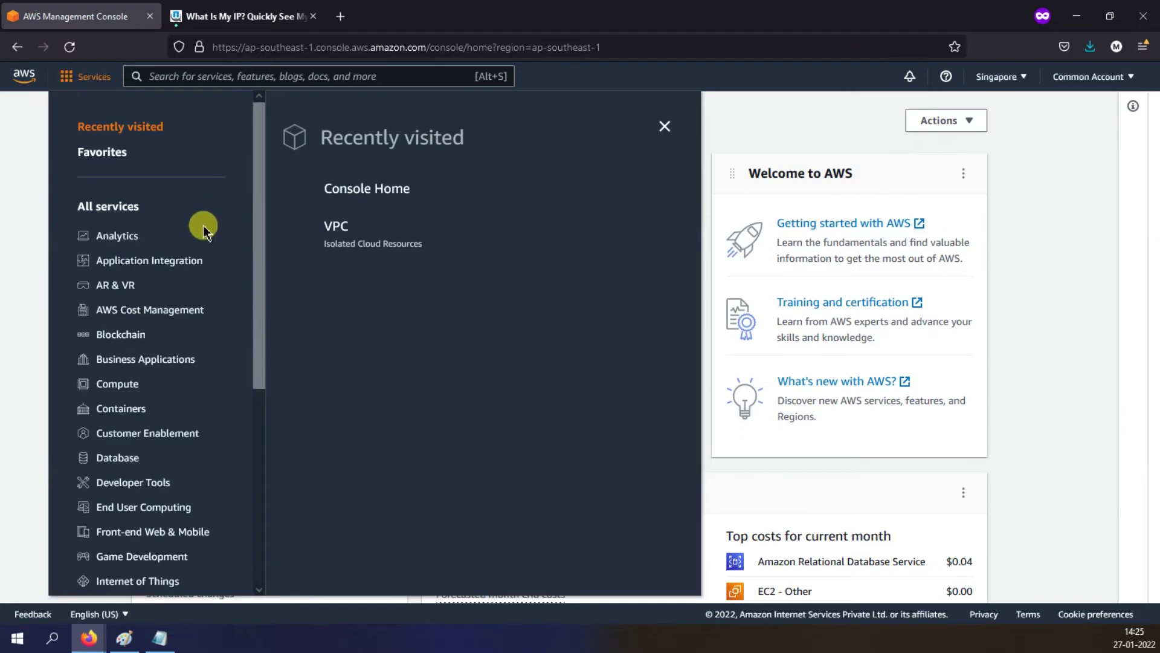
{"action": "left_click", "coordinate": [121, 459]}
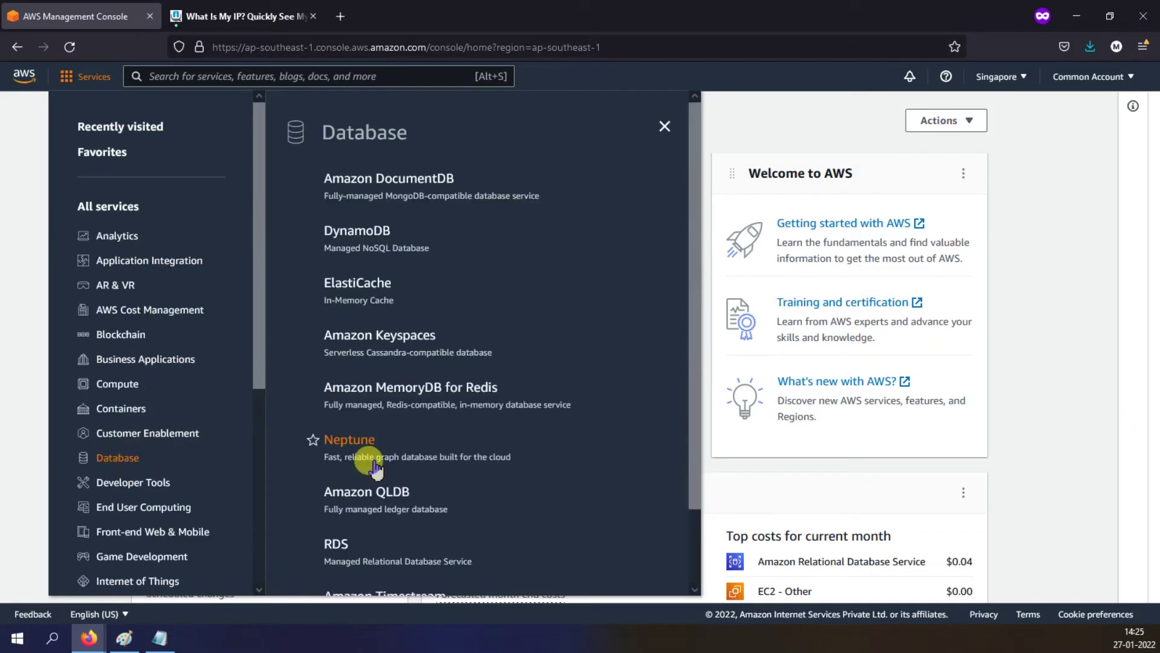
{"action": "left_click", "coordinate": [331, 461]}
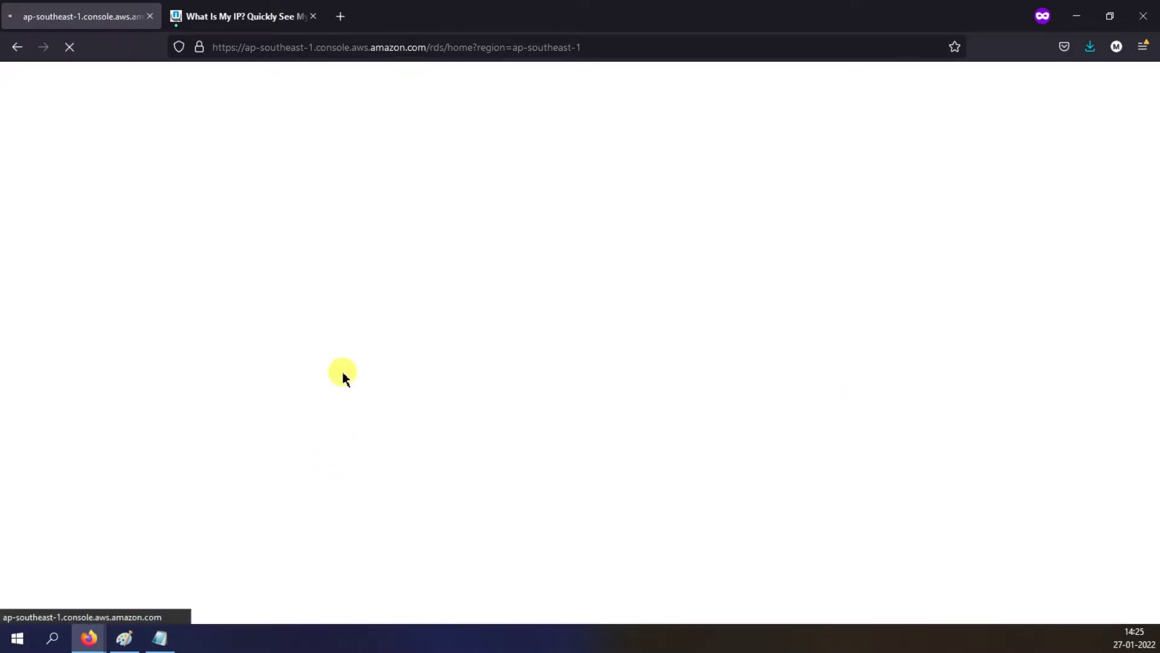
Step: Close the 'What Is My IP?' tab and start creating a new RDS database
{"action": "left_click", "coordinate": [313, 16]}
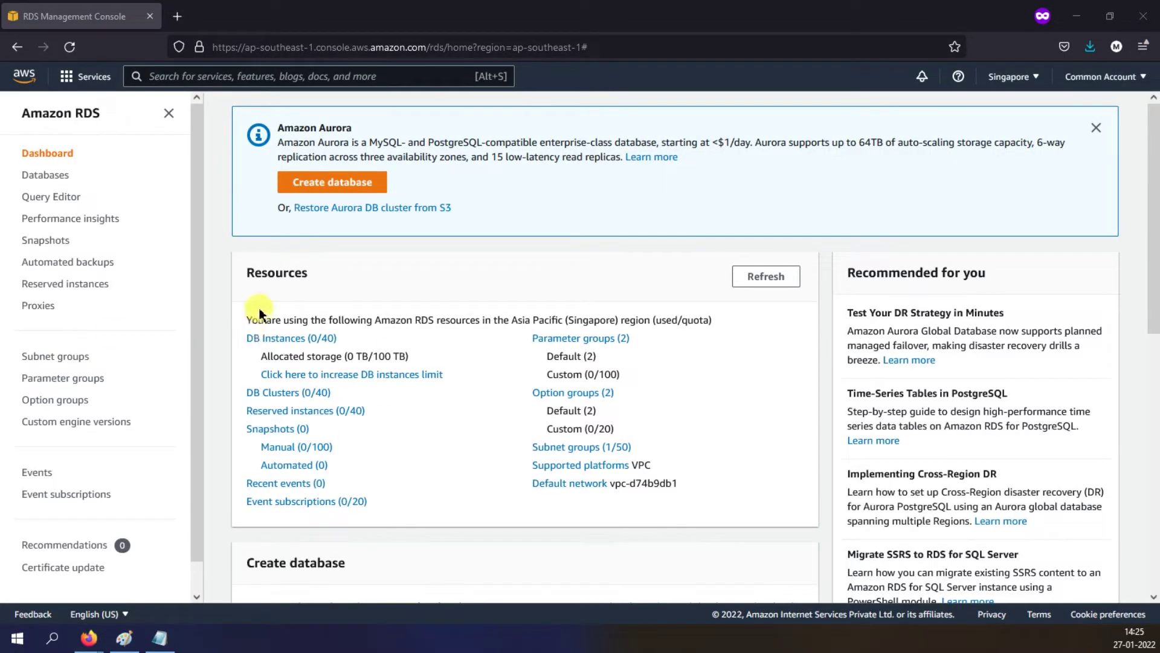
{"action": "left_click", "coordinate": [336, 184]}
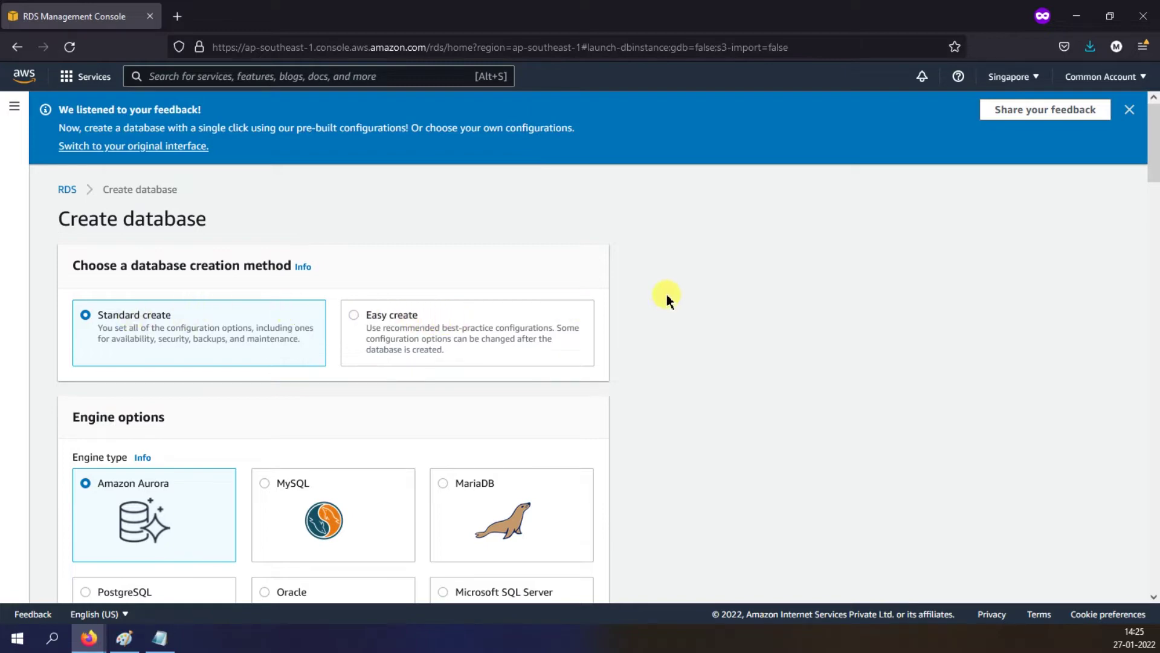
Step: Choose Oracle as the database engine, keeping Amazon RDS management
{"action": "scroll", "coordinate": [665, 295], "scroll_direction": "down", "scroll_amount": 4}
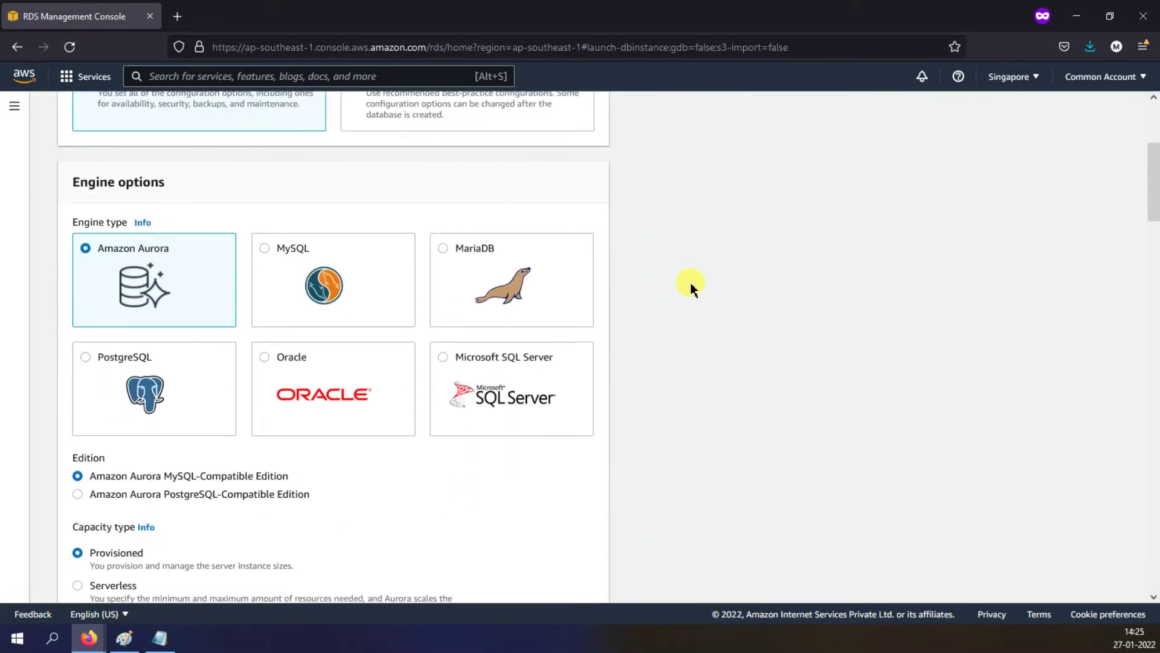
{"action": "scroll", "coordinate": [683, 292], "scroll_direction": "down", "scroll_amount": 3}
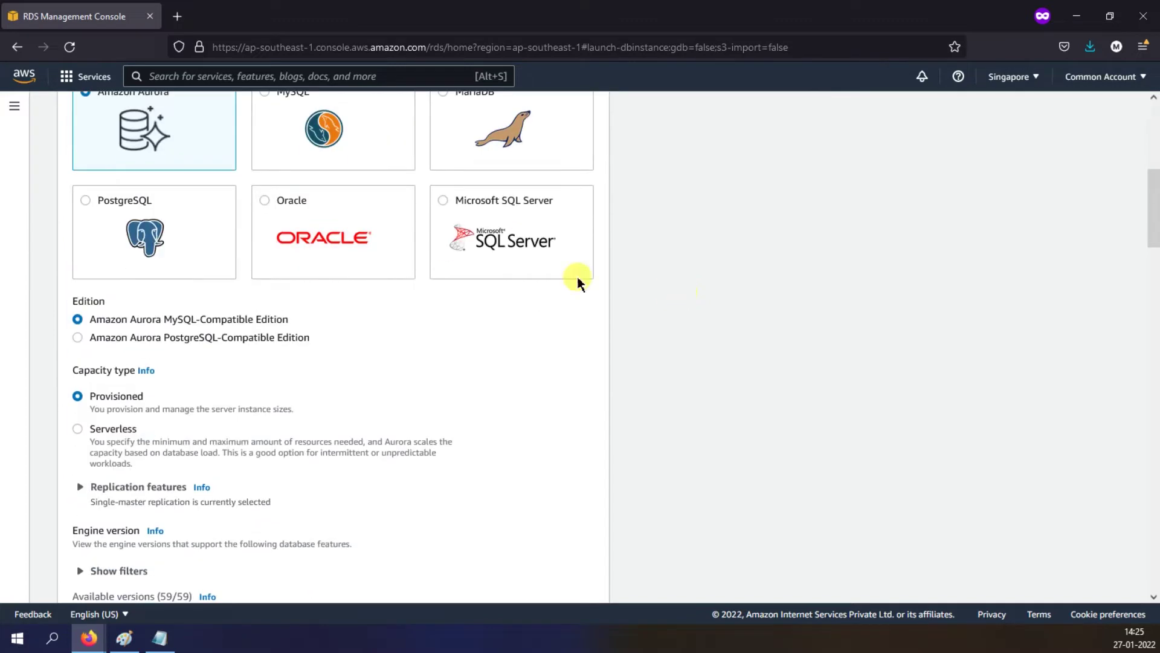
{"action": "left_click", "coordinate": [271, 200]}
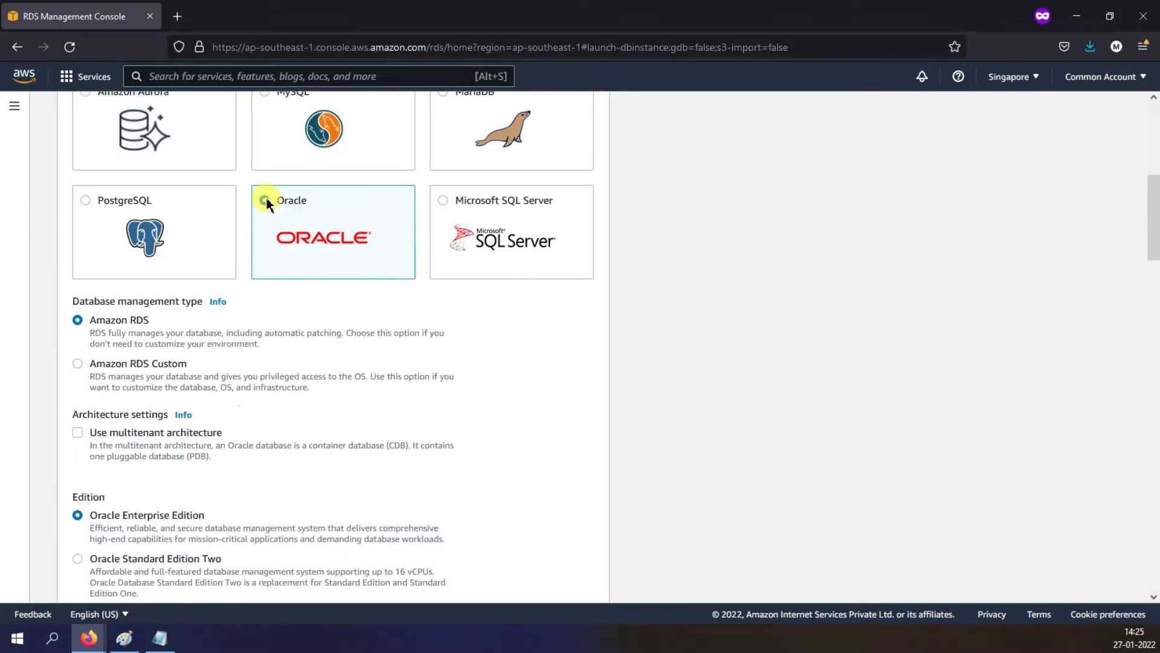
{"action": "triple_click", "coordinate": [102, 322]}
{"action": "left_click", "coordinate": [678, 295]}
{"action": "scroll", "coordinate": [678, 293], "scroll_direction": "down", "scroll_amount": 3}
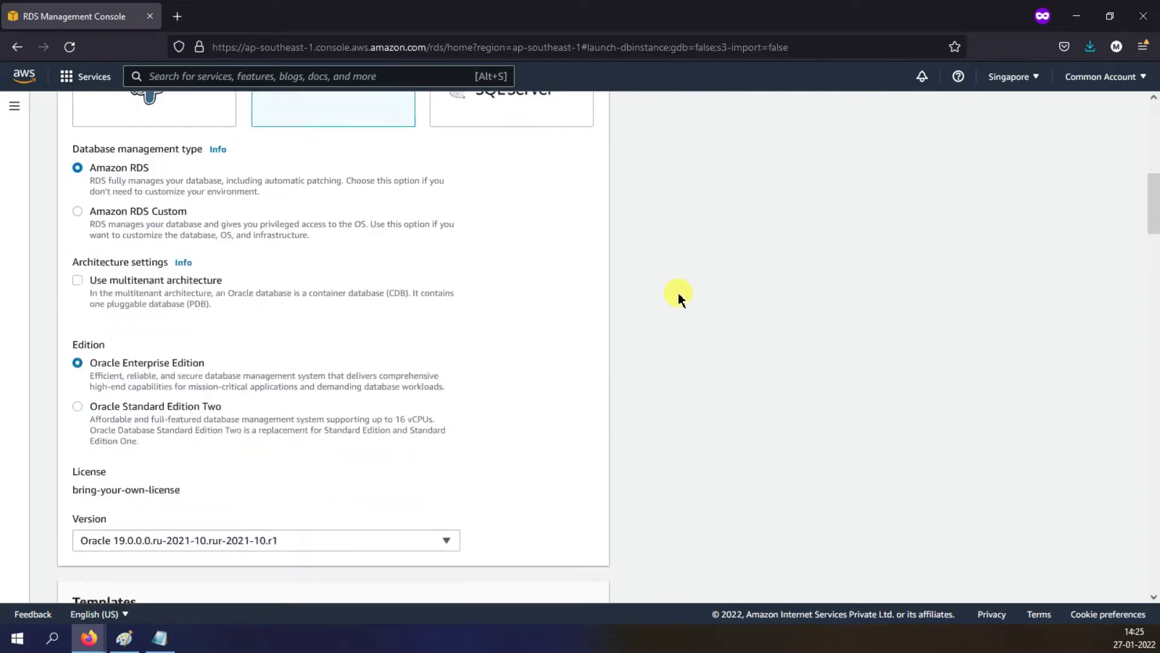
{"action": "scroll", "coordinate": [640, 259], "scroll_direction": "down", "scroll_amount": 2}
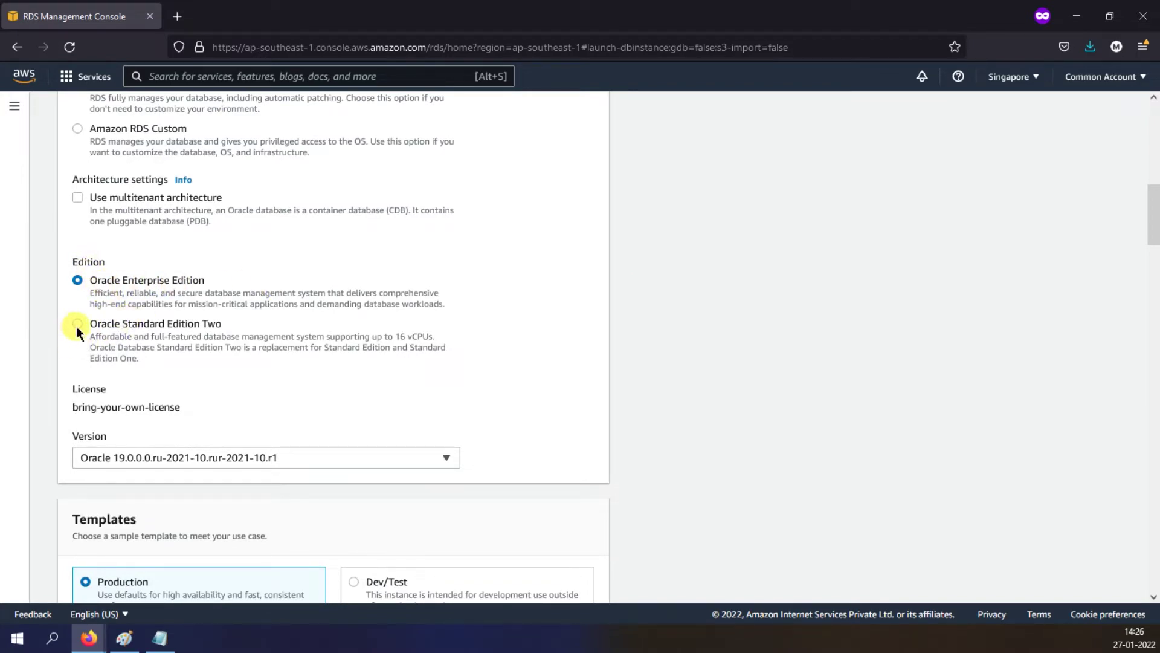
Step: Select Oracle Standard Edition Two, license-included, keeping version 19.0.0.0.ru-2021-10.rur-2021-10.r1
{"action": "left_click", "coordinate": [76, 324]}
{"action": "scroll", "coordinate": [686, 336], "scroll_direction": "down", "scroll_amount": 4}
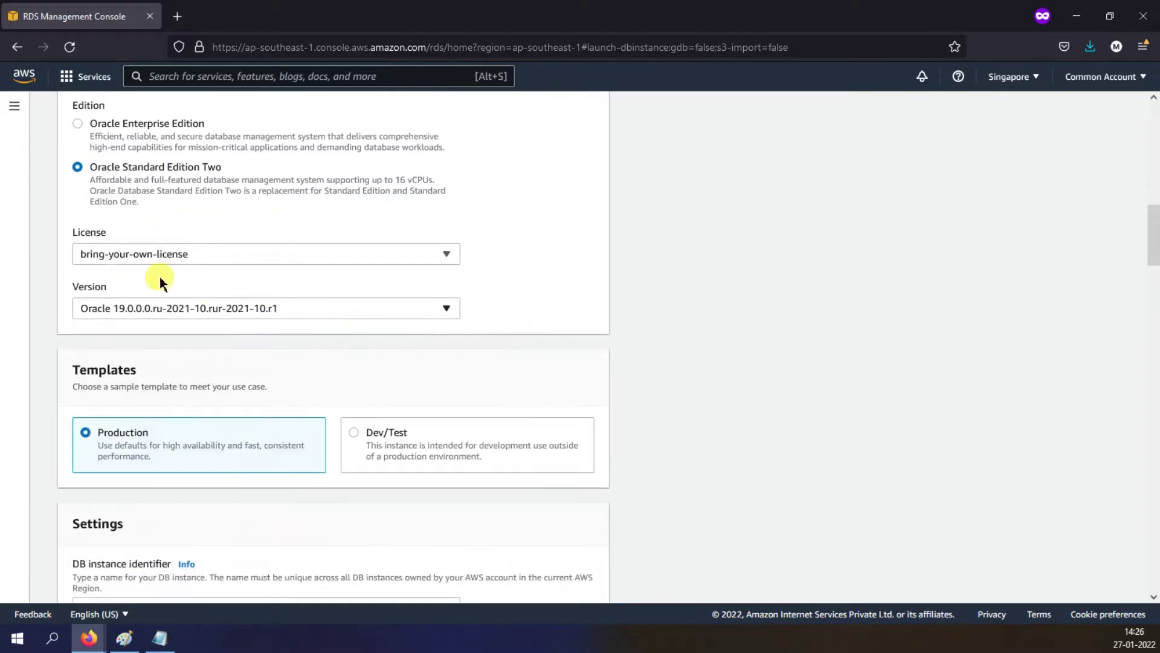
{"action": "left_click", "coordinate": [332, 256]}
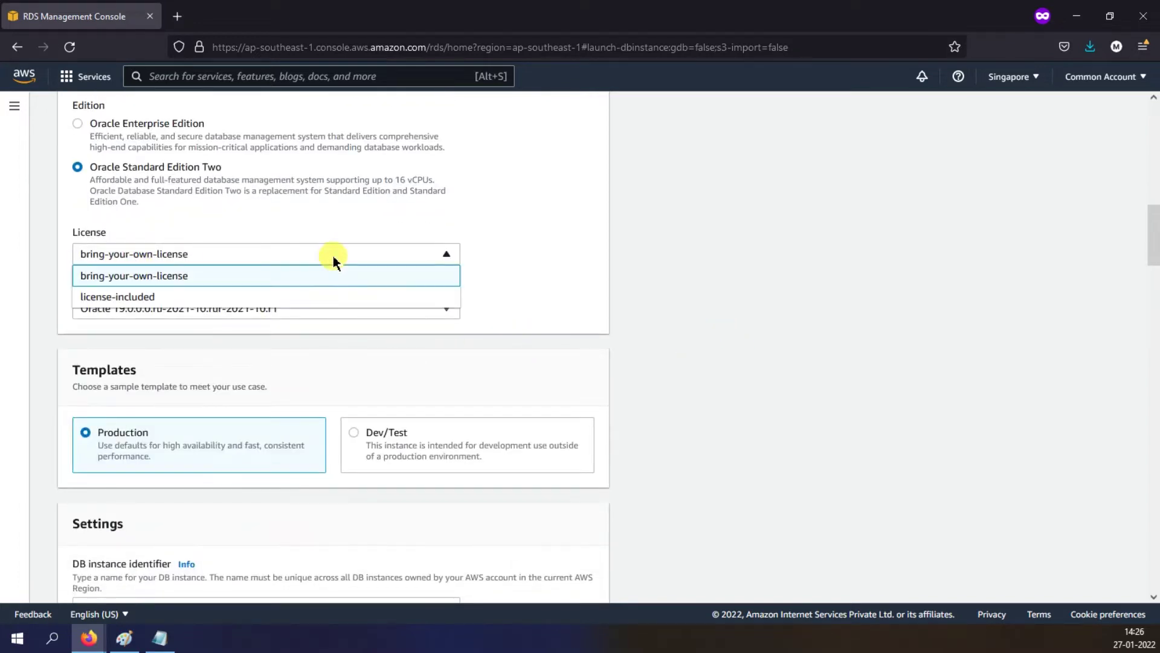
{"action": "left_click", "coordinate": [158, 297]}
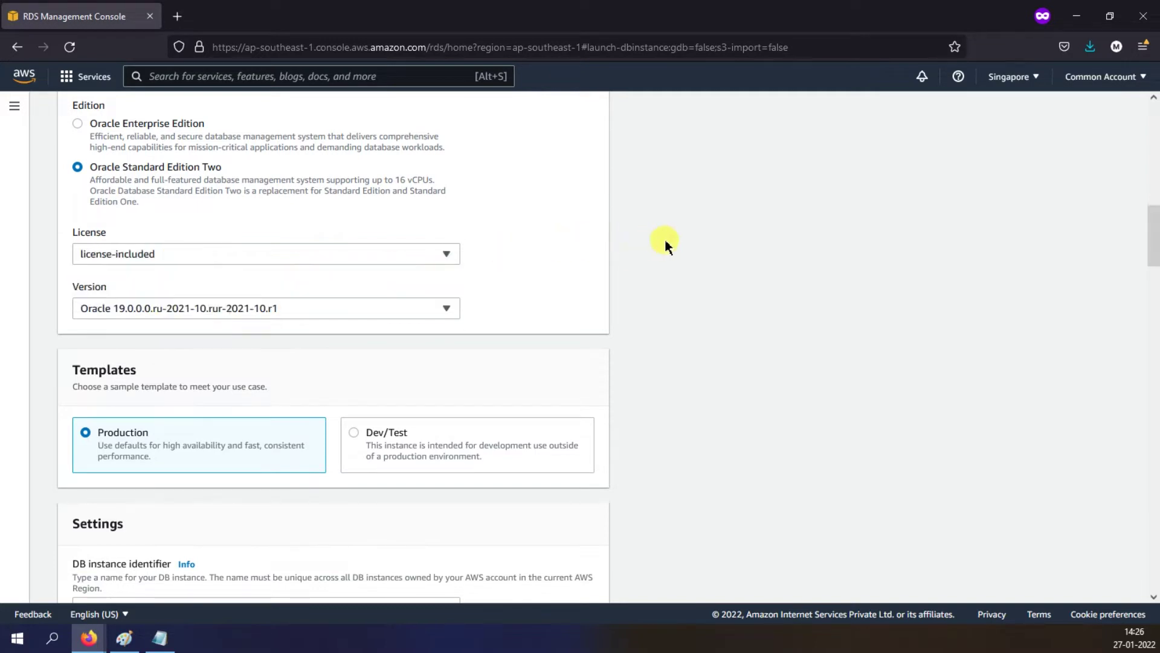
{"action": "left_click", "coordinate": [191, 310]}
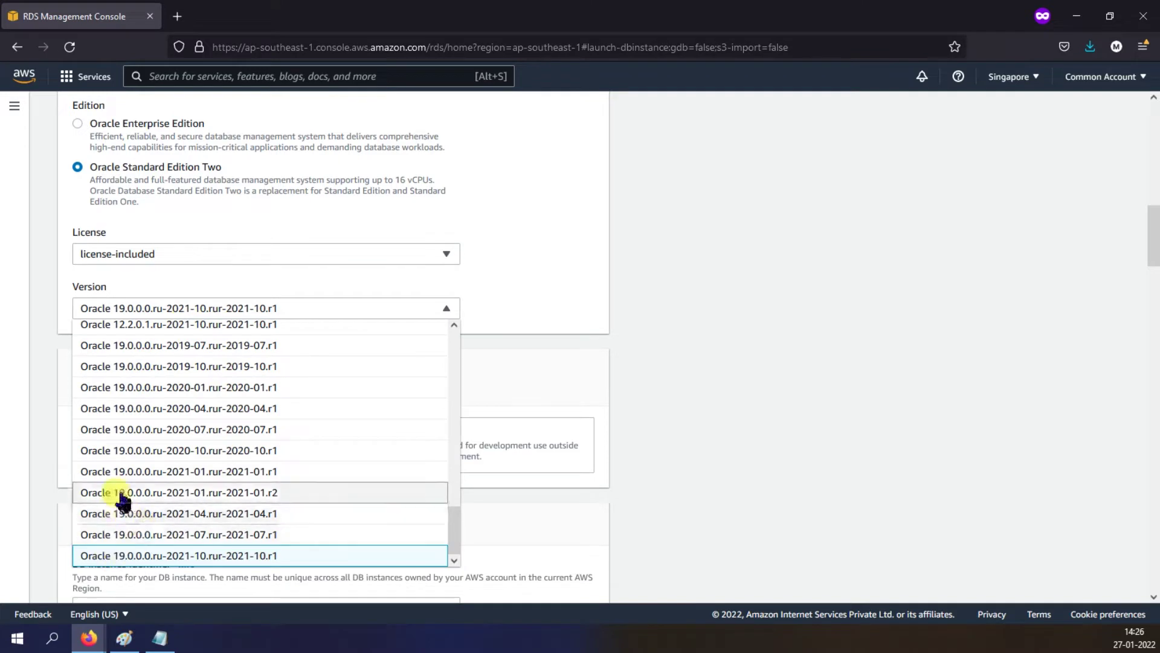
{"action": "scroll", "coordinate": [145, 495], "scroll_direction": "up", "scroll_amount": 5}
{"action": "scroll", "coordinate": [145, 459], "scroll_direction": "up", "scroll_amount": 5}
{"action": "scroll", "coordinate": [144, 460], "scroll_direction": "up", "scroll_amount": 10}
{"action": "scroll", "coordinate": [144, 461], "scroll_direction": "up", "scroll_amount": 1}
{"action": "scroll", "coordinate": [142, 471], "scroll_direction": "down", "scroll_amount": 15}
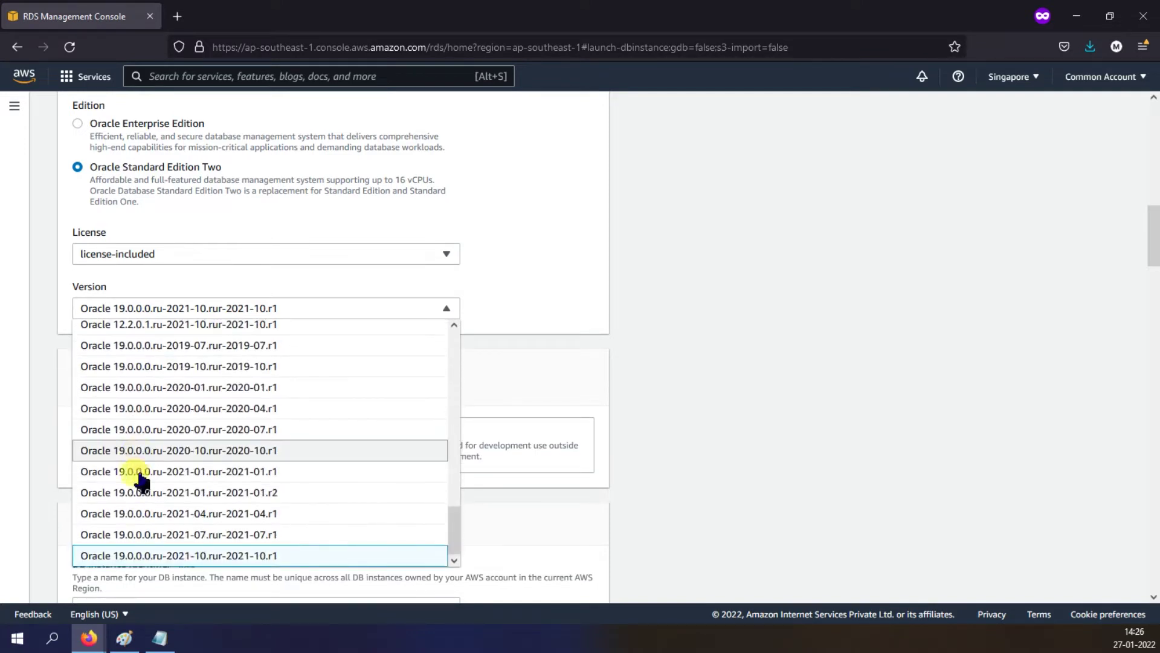
{"action": "left_click", "coordinate": [719, 416]}
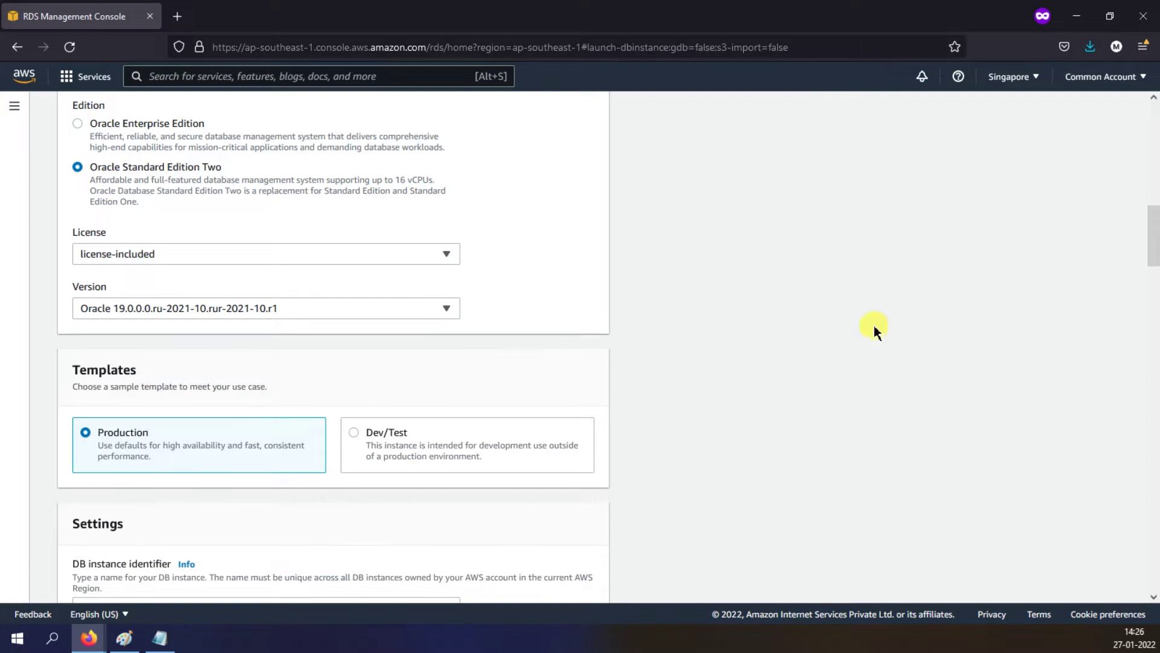
{"action": "scroll", "coordinate": [858, 324], "scroll_direction": "down", "scroll_amount": 3}
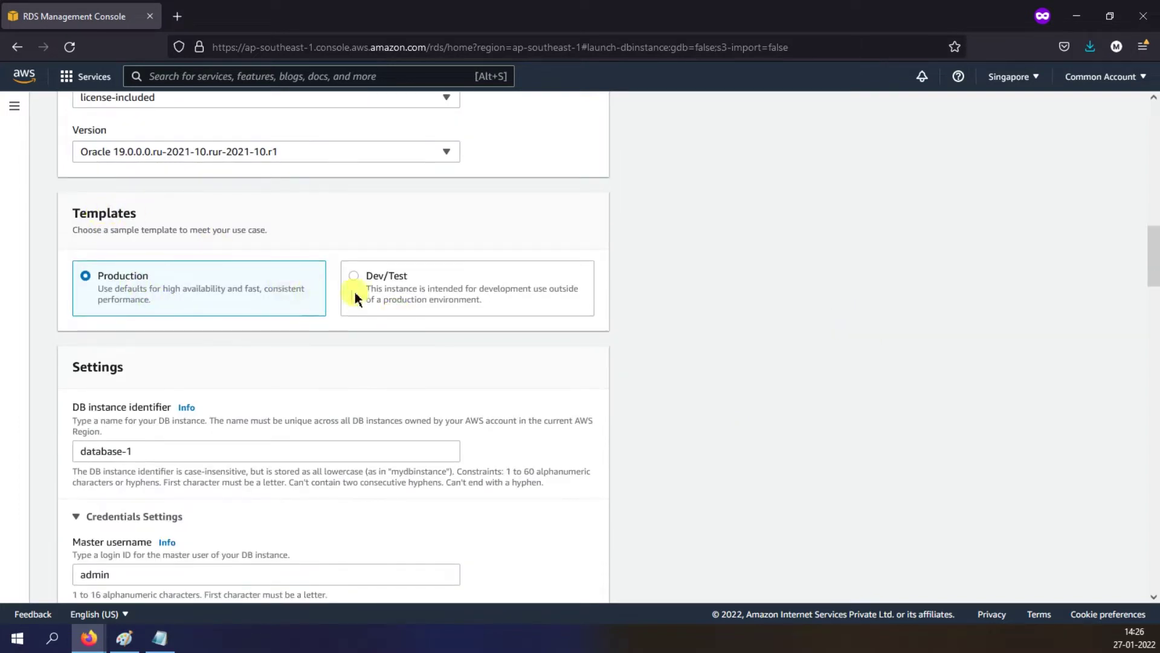
Step: Pick the Dev/Test template and name the DB instance devops-oracle-rds-101
{"action": "left_click", "coordinate": [355, 277]}
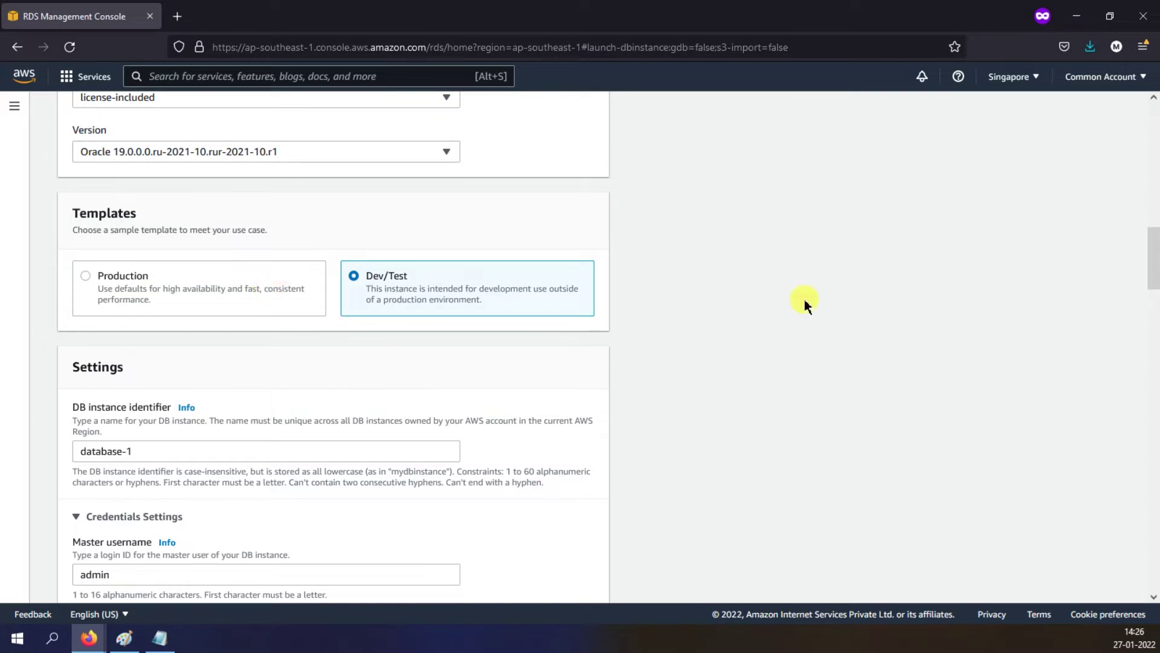
{"action": "scroll", "coordinate": [630, 299], "scroll_direction": "down", "scroll_amount": 1}
{"action": "left_click_drag", "start_coordinate": [139, 372], "coordinate": [46, 369]}
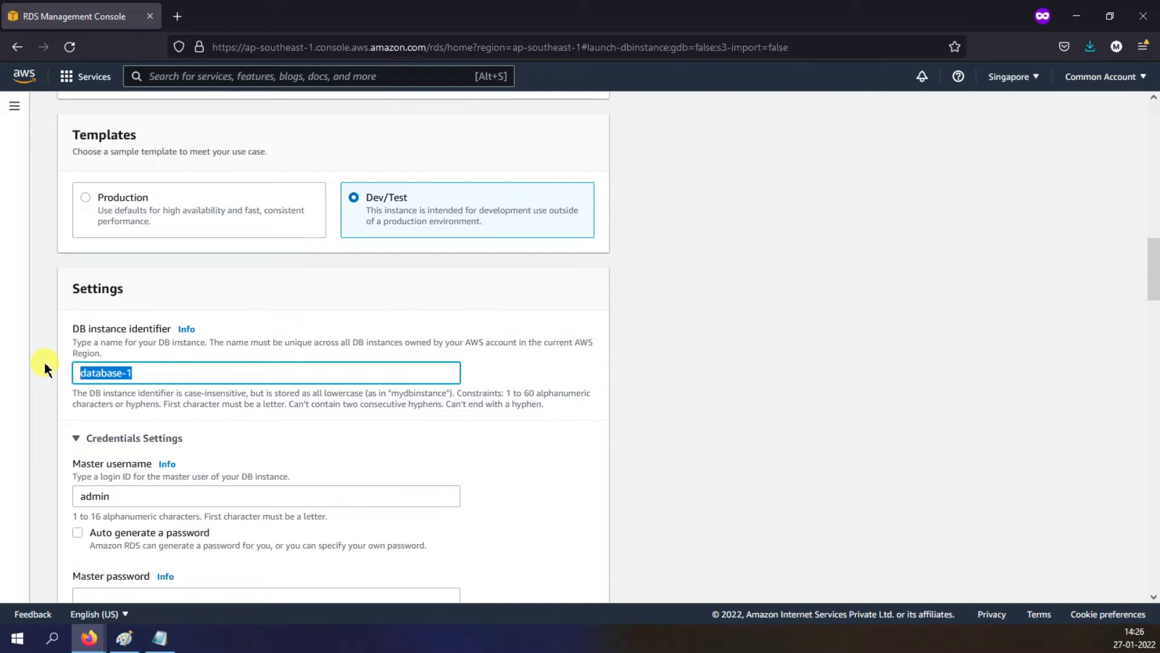
{"action": "type", "text": "devops-oral"}
{"action": "key", "text": "BackSpace"}
{"action": "type", "text": "cle-rds-101"}
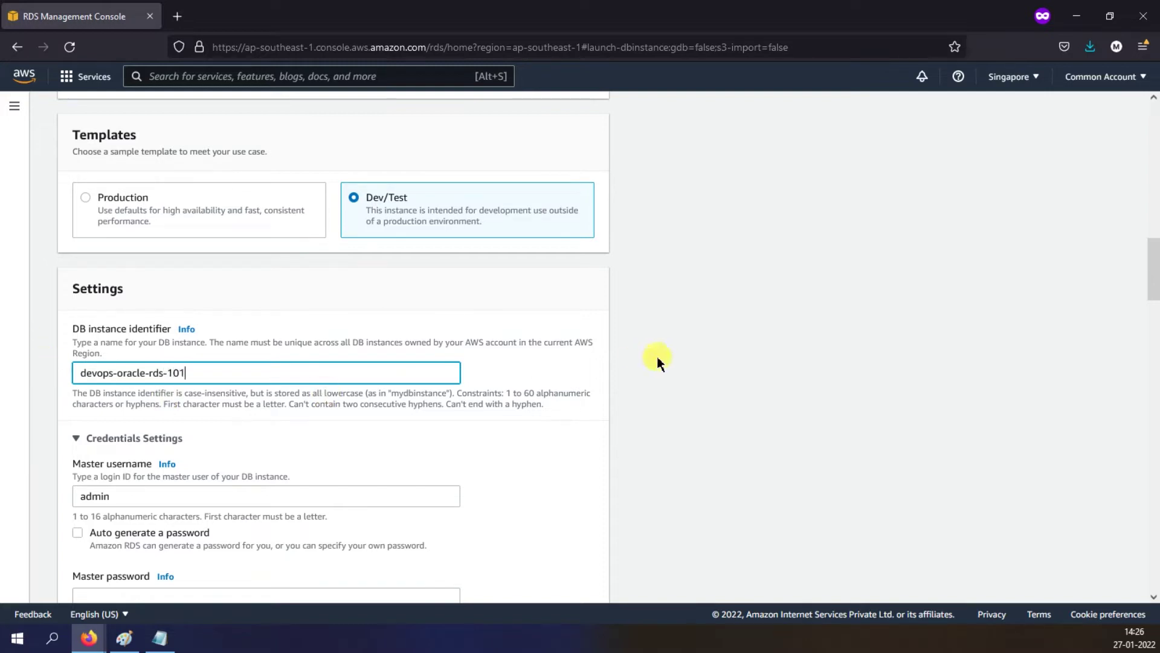
Step: Keep admin as master username and enter and confirm the master password
{"action": "left_click", "coordinate": [807, 326]}
{"action": "scroll", "coordinate": [807, 326], "scroll_direction": "down", "scroll_amount": 3}
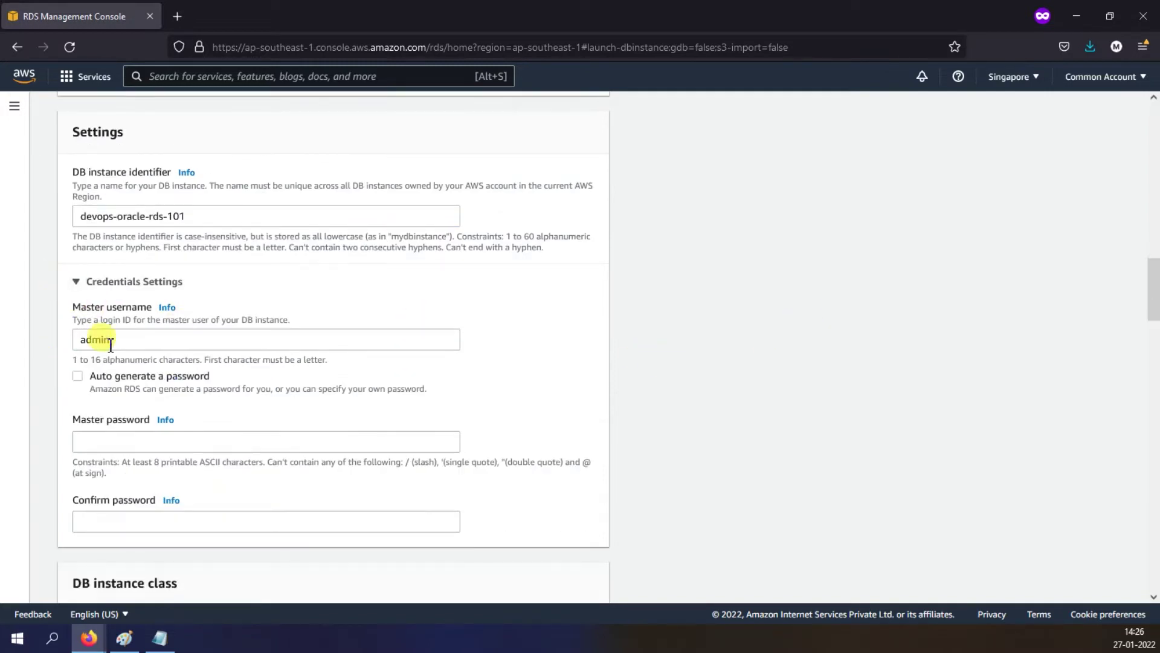
{"action": "double_click", "coordinate": [81, 336]}
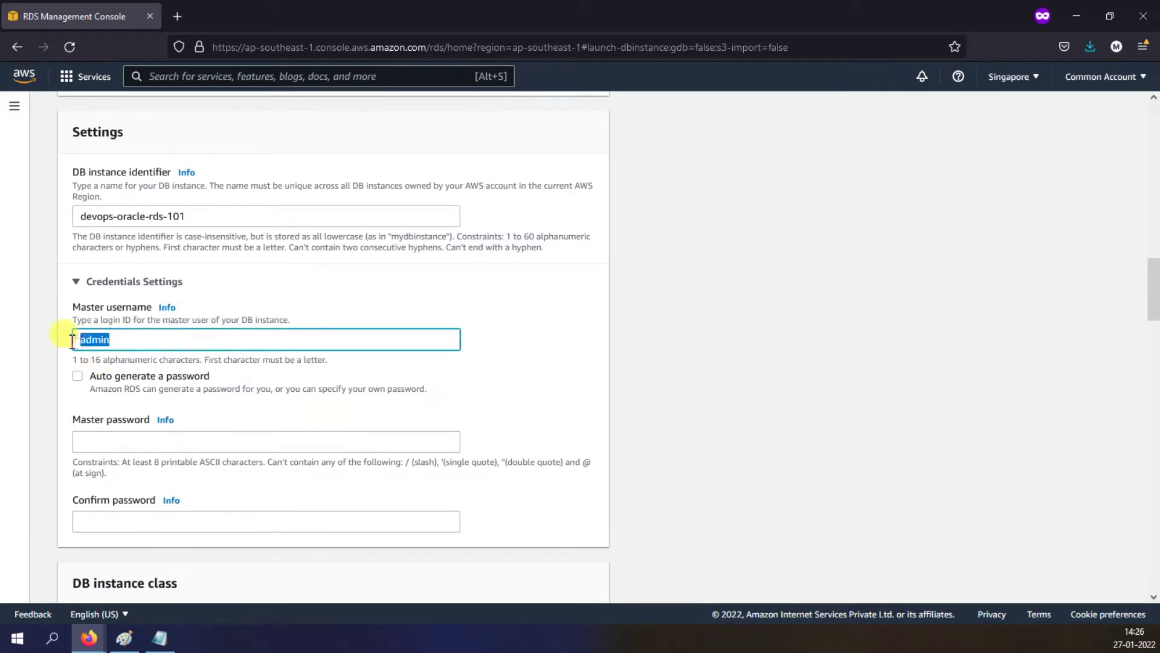
{"action": "left_click", "coordinate": [172, 338]}
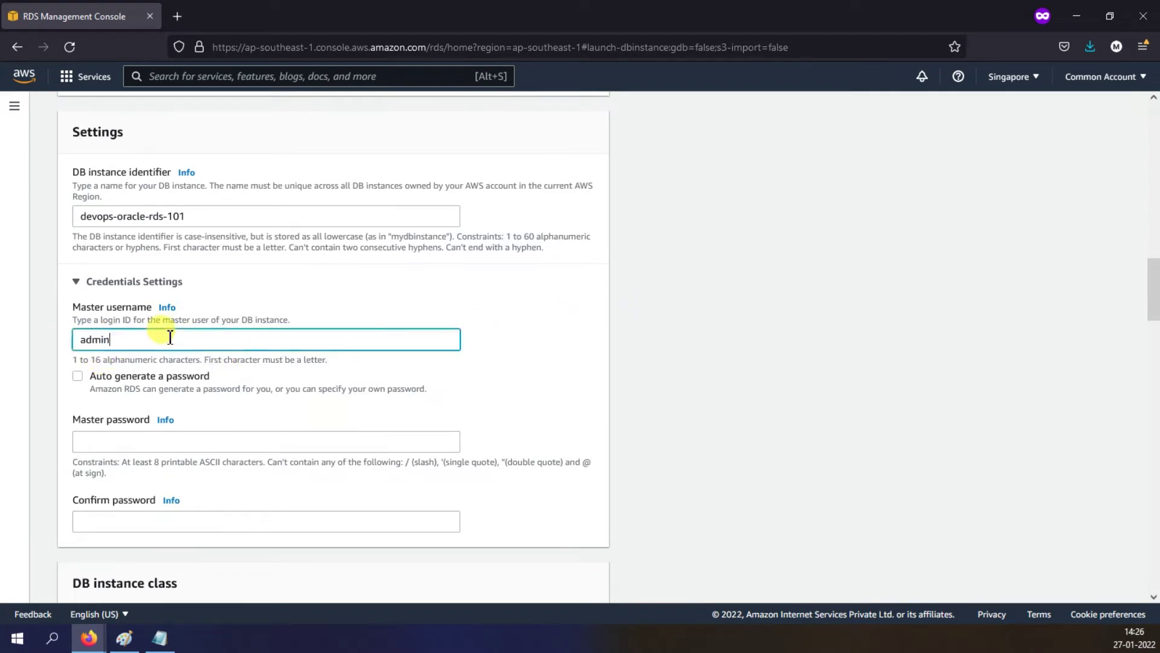
{"action": "left_click", "coordinate": [169, 441]}
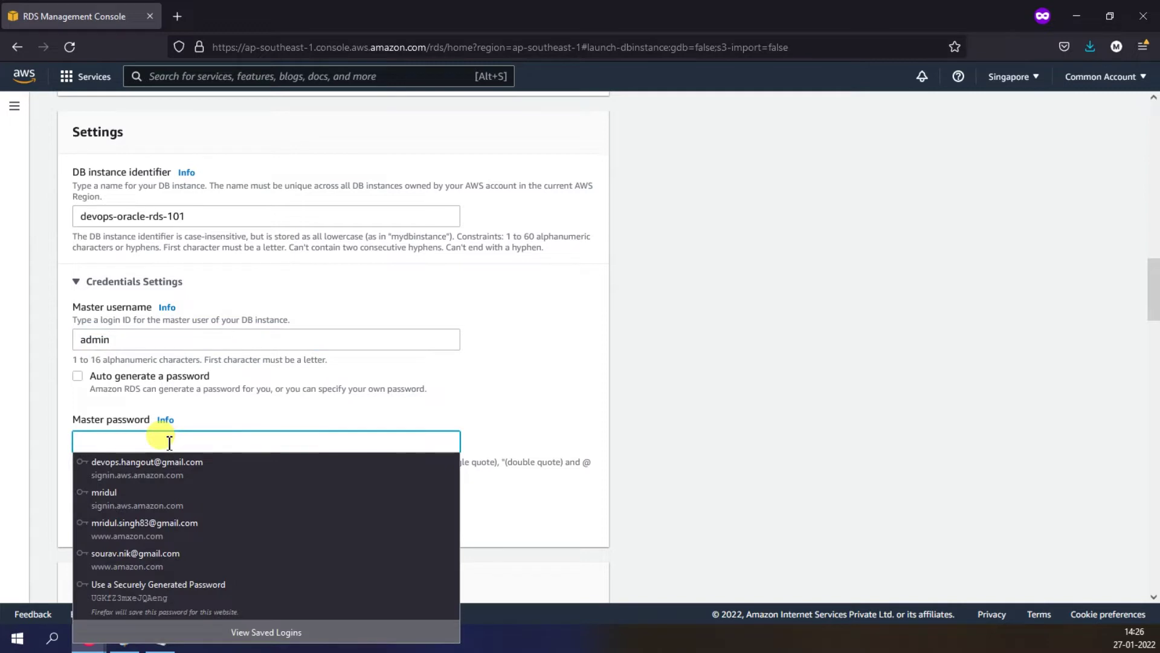
{"action": "type", "text": "•••••"}
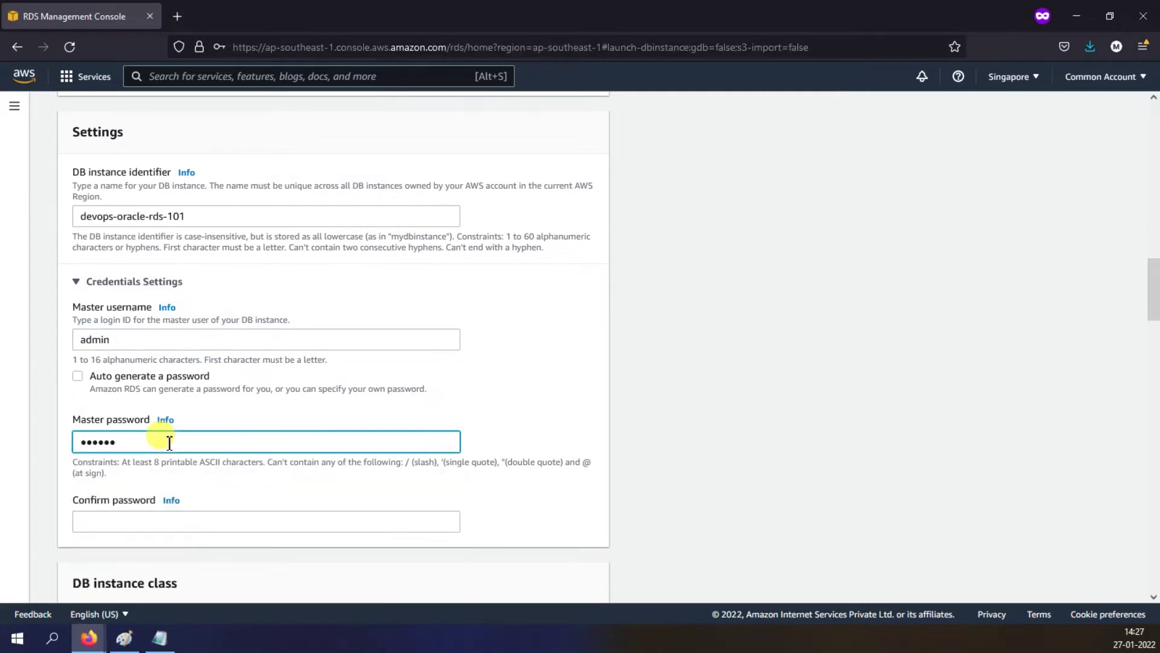
{"action": "type", "text": "••••••"}
{"action": "key", "text": "Tab"}
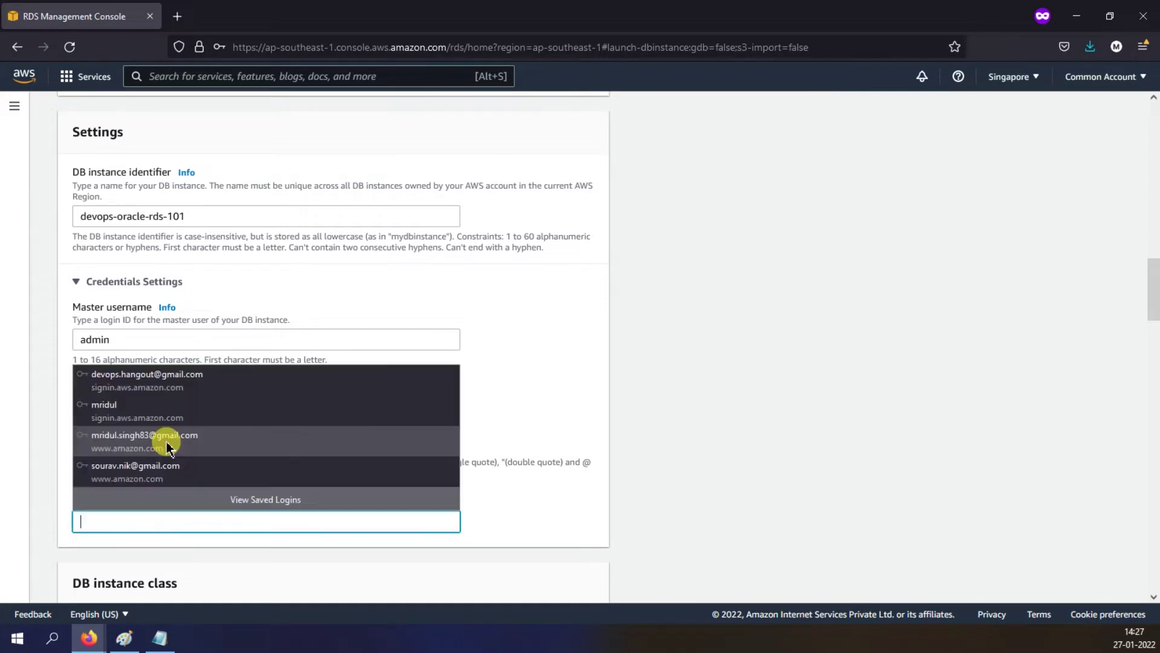
{"action": "type", "text": "•••••••••••"}
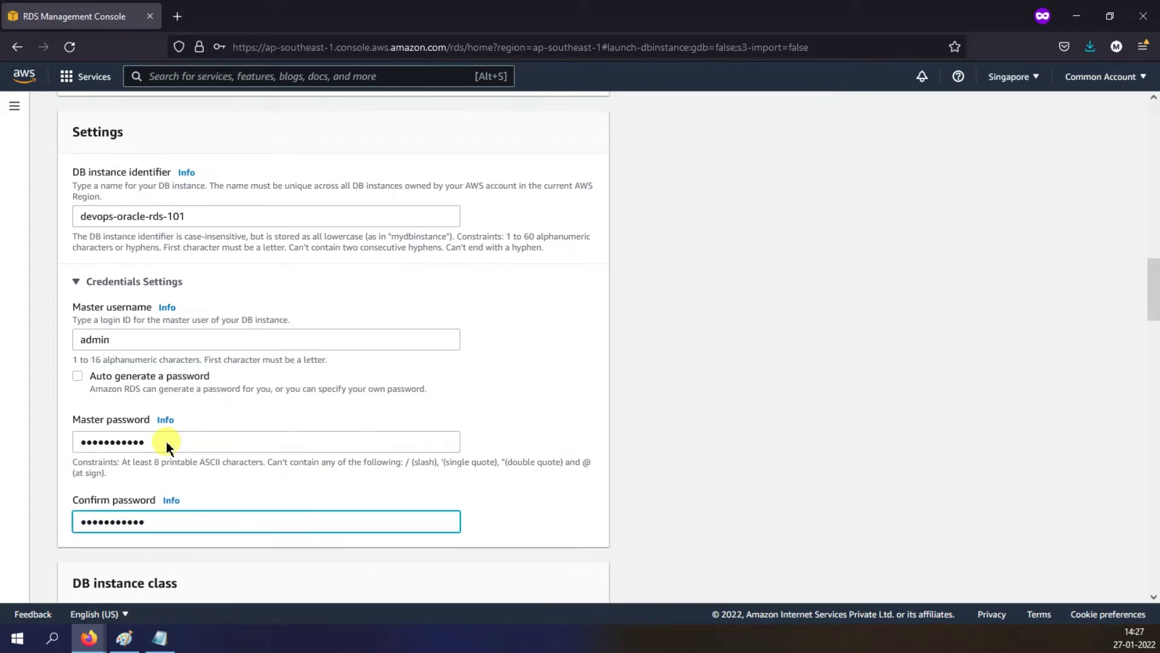
{"action": "left_click", "coordinate": [694, 324]}
{"action": "scroll", "coordinate": [694, 323], "scroll_direction": "down", "scroll_amount": 4}
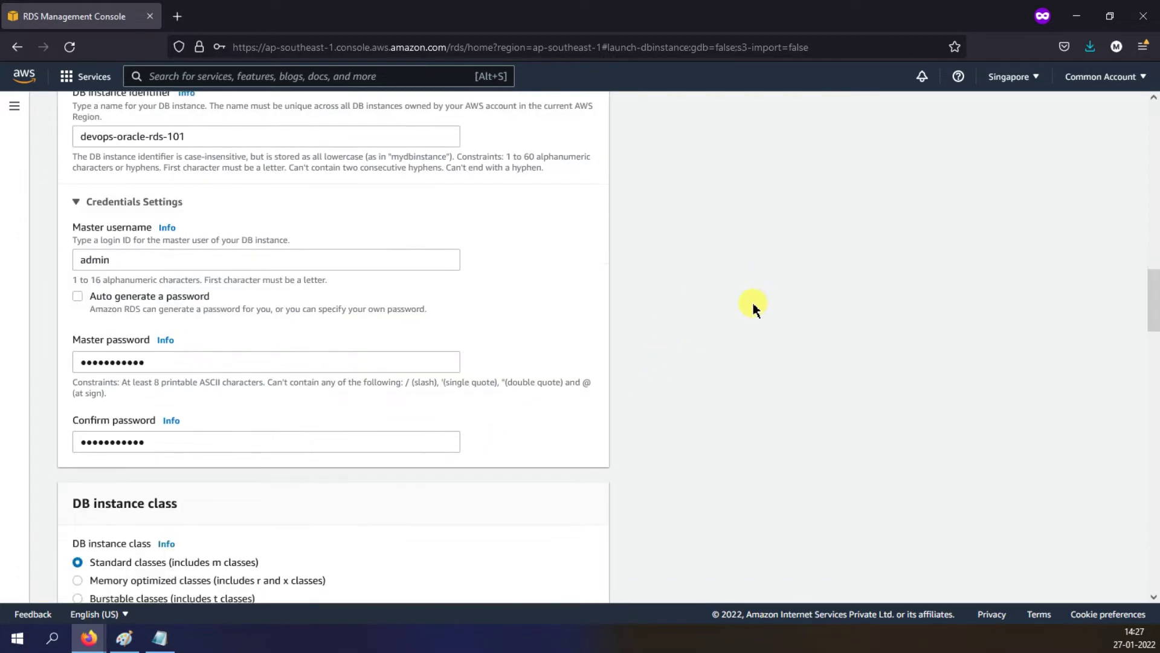
Step: Browse the Burstable t3 and Standard m5 instance size lists without changing them
{"action": "scroll", "coordinate": [749, 297], "scroll_direction": "down", "scroll_amount": 1}
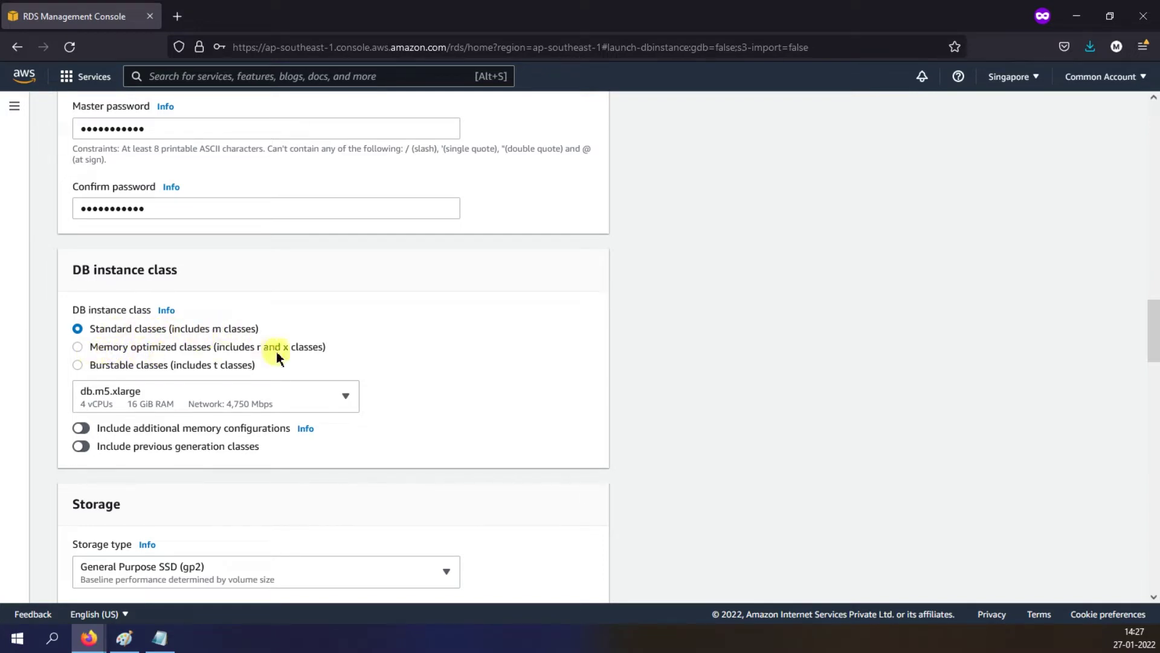
{"action": "left_click", "coordinate": [110, 366]}
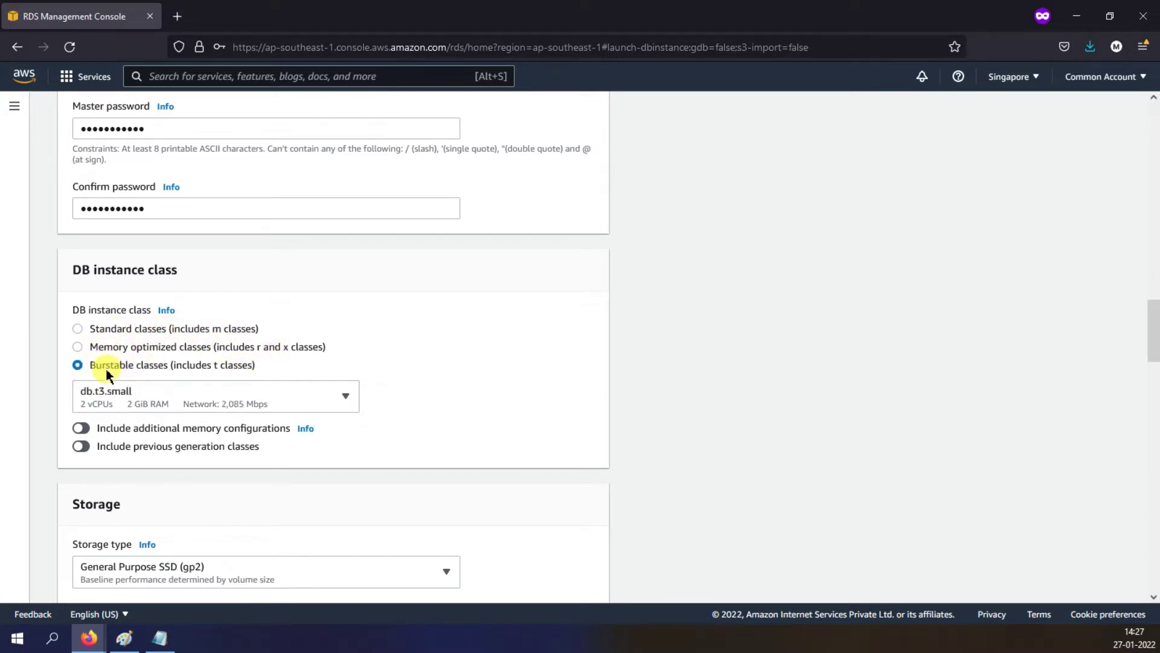
{"action": "left_click", "coordinate": [151, 399]}
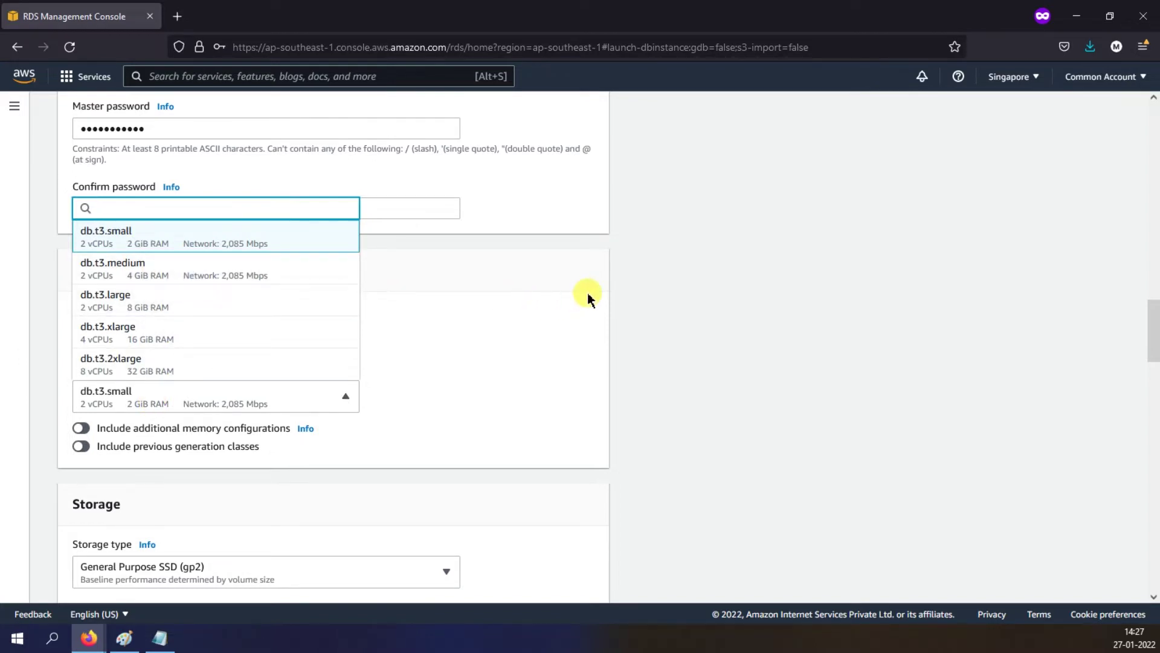
{"action": "left_click", "coordinate": [734, 296]}
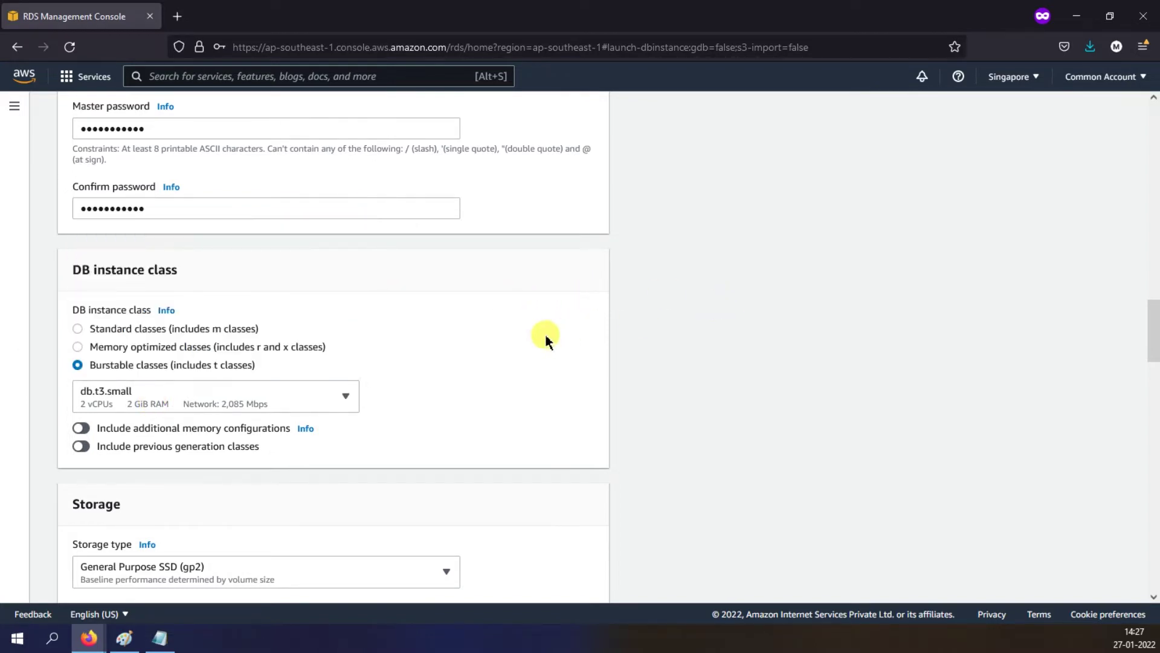
{"action": "left_click", "coordinate": [140, 329]}
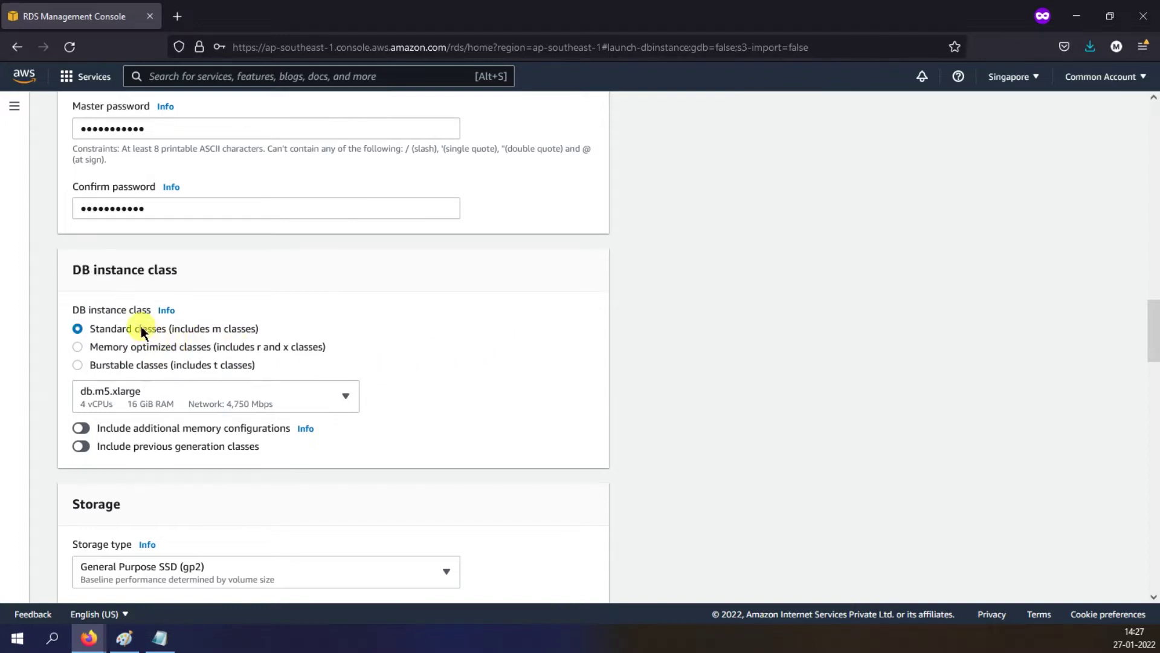
{"action": "left_click", "coordinate": [140, 393]}
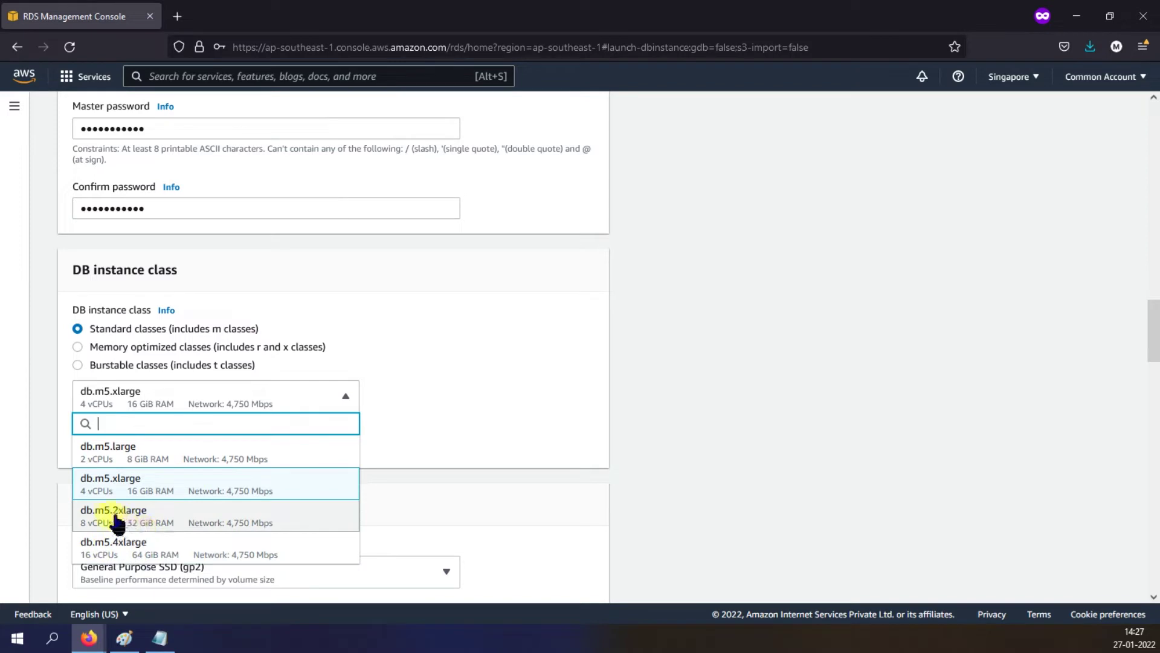
{"action": "left_click", "coordinate": [720, 388]}
Step: Check Memory optimized db.r5.large, then settle on Burstable db.t3.small (2 vCPUs, 2 GiB)
{"action": "left_click", "coordinate": [229, 352]}
{"action": "left_click", "coordinate": [161, 394]}
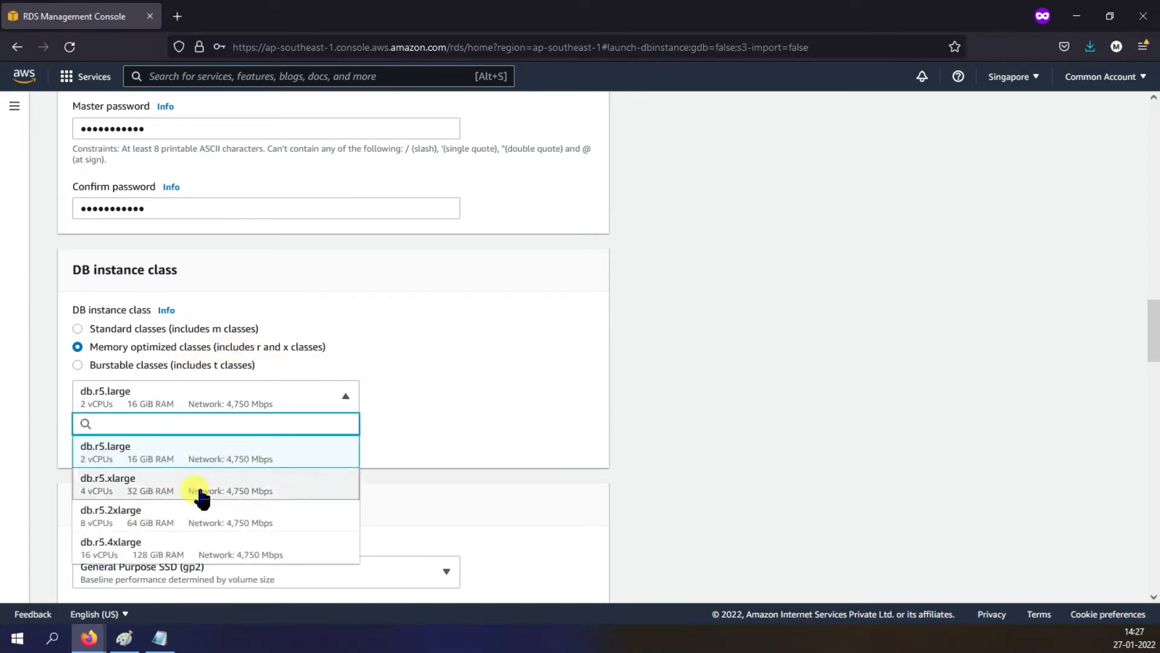
{"action": "left_click", "coordinate": [173, 350]}
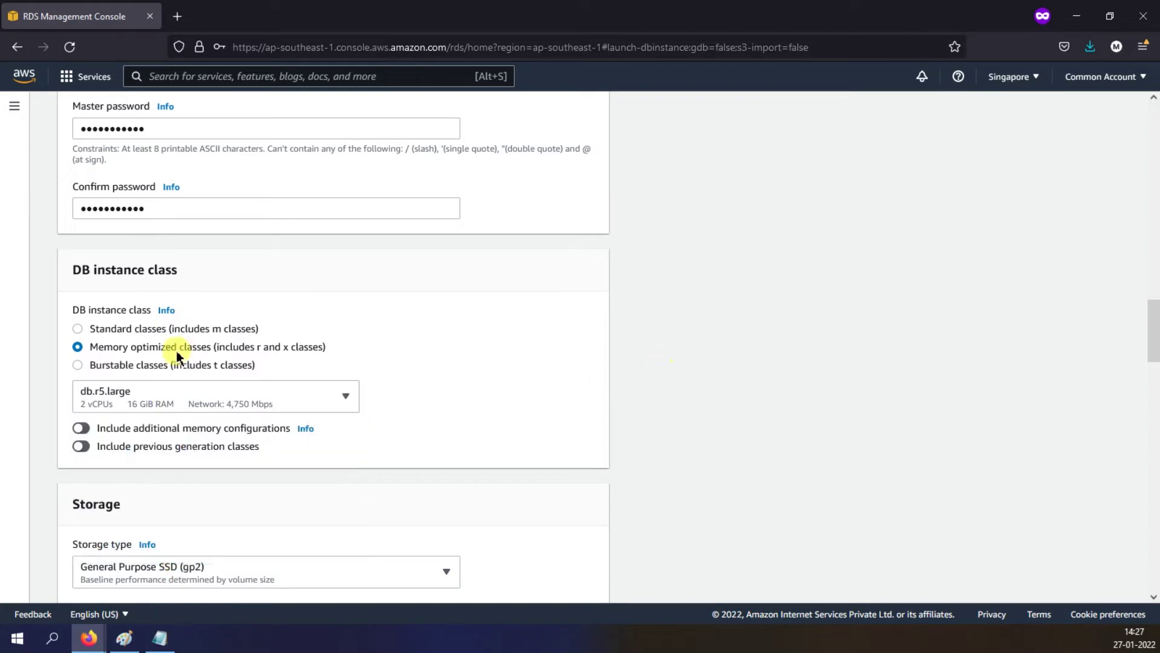
{"action": "left_click", "coordinate": [172, 365]}
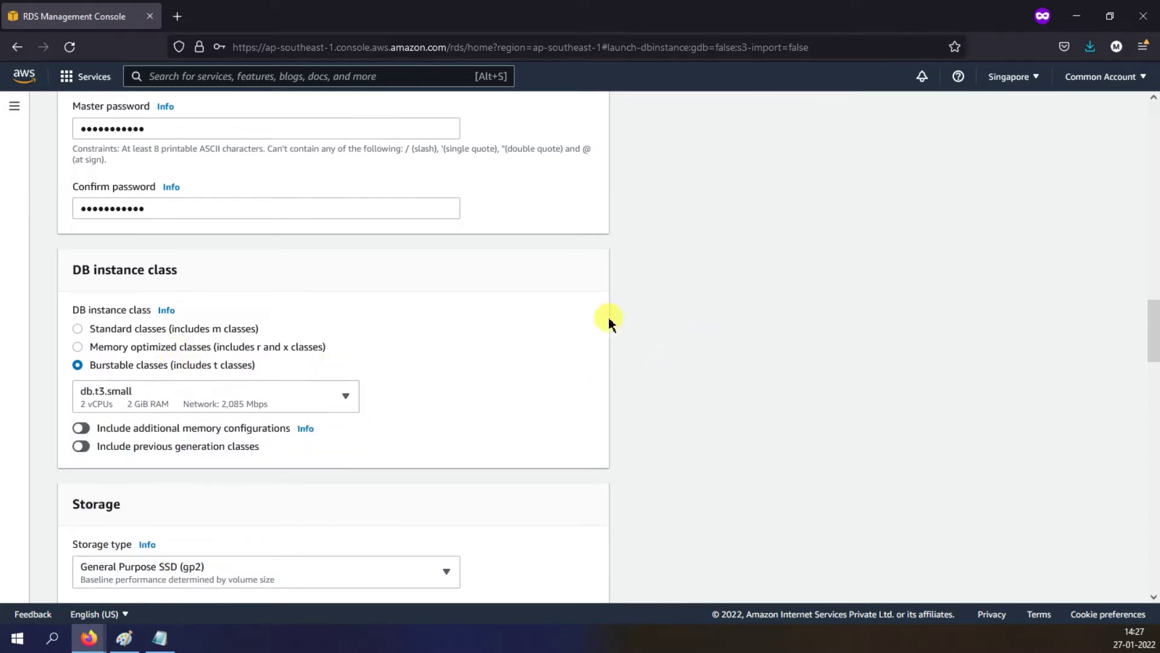
{"action": "scroll", "coordinate": [605, 319], "scroll_direction": "down", "scroll_amount": 4}
{"action": "scroll", "coordinate": [572, 315], "scroll_direction": "down", "scroll_amount": 3}
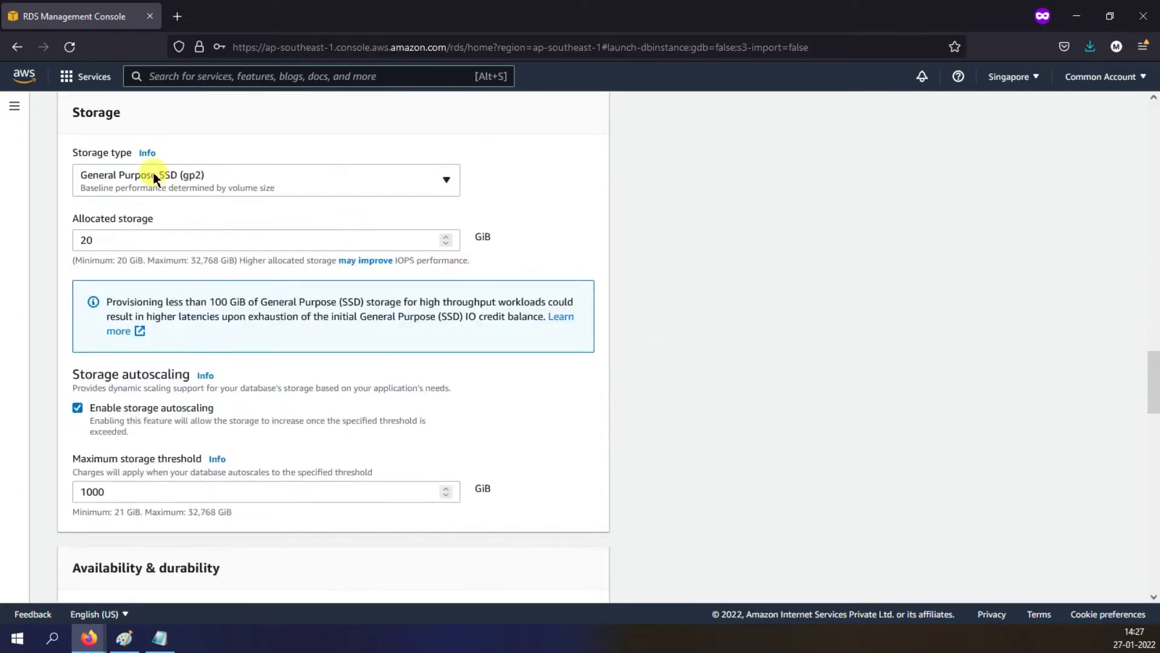
Step: Keep General Purpose SSD (gp2) storage and uncheck storage autoscaling
{"action": "left_click", "coordinate": [282, 181]}
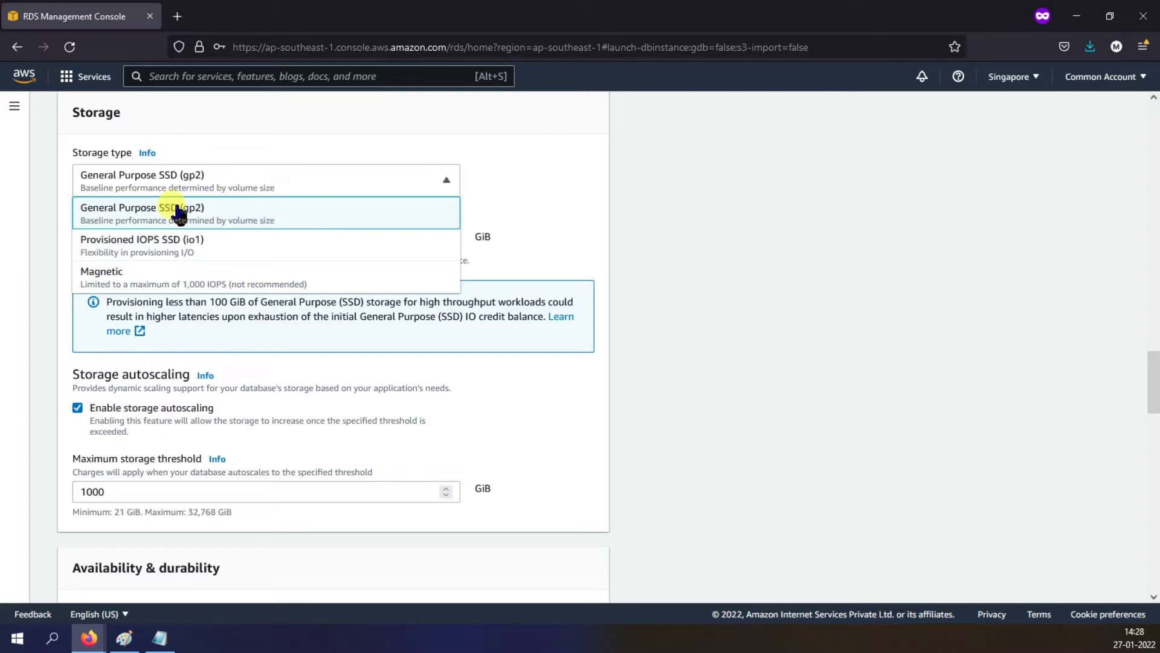
{"action": "left_click", "coordinate": [692, 198]}
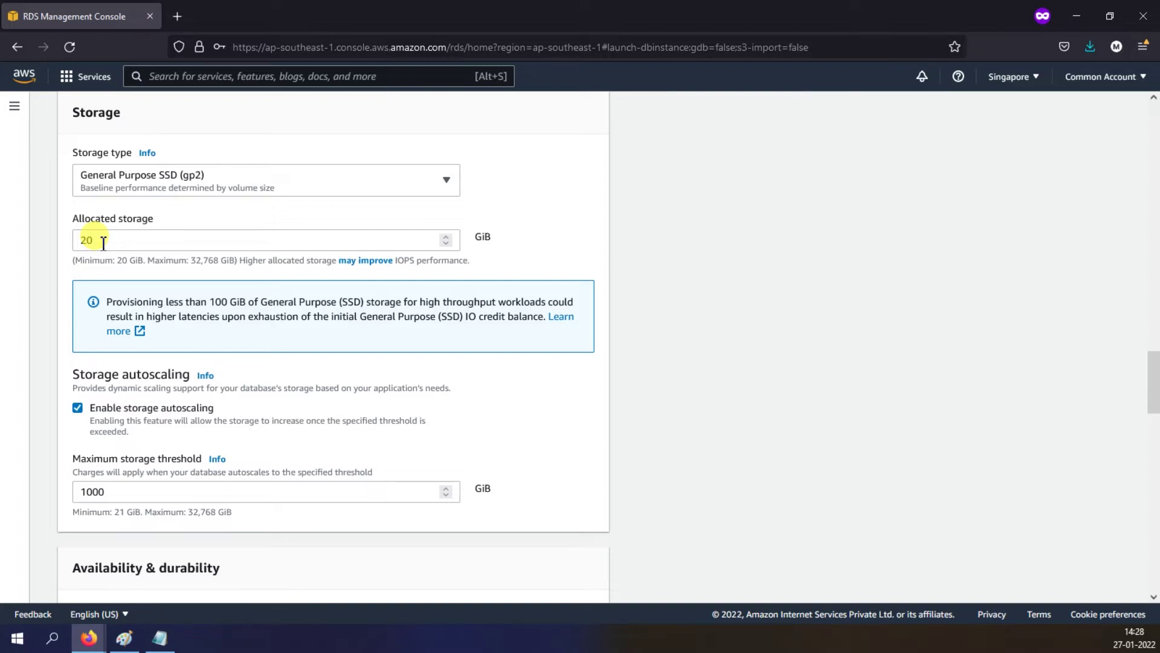
{"action": "left_click_drag", "start_coordinate": [131, 491], "coordinate": [76, 489]}
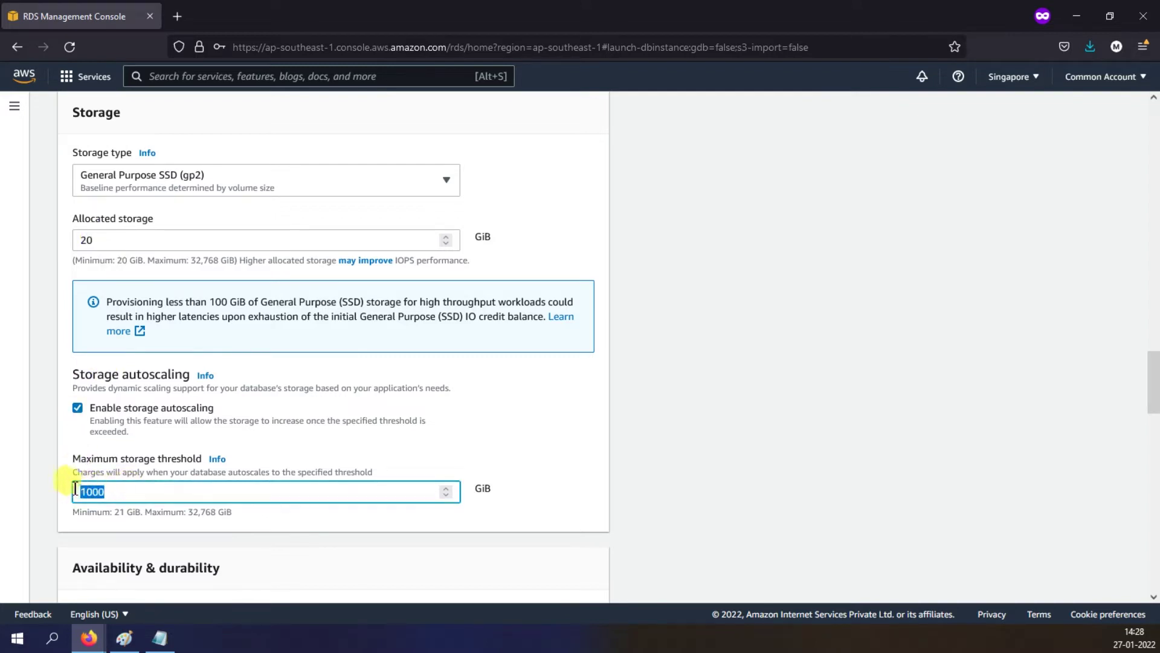
{"action": "left_click", "coordinate": [311, 407]}
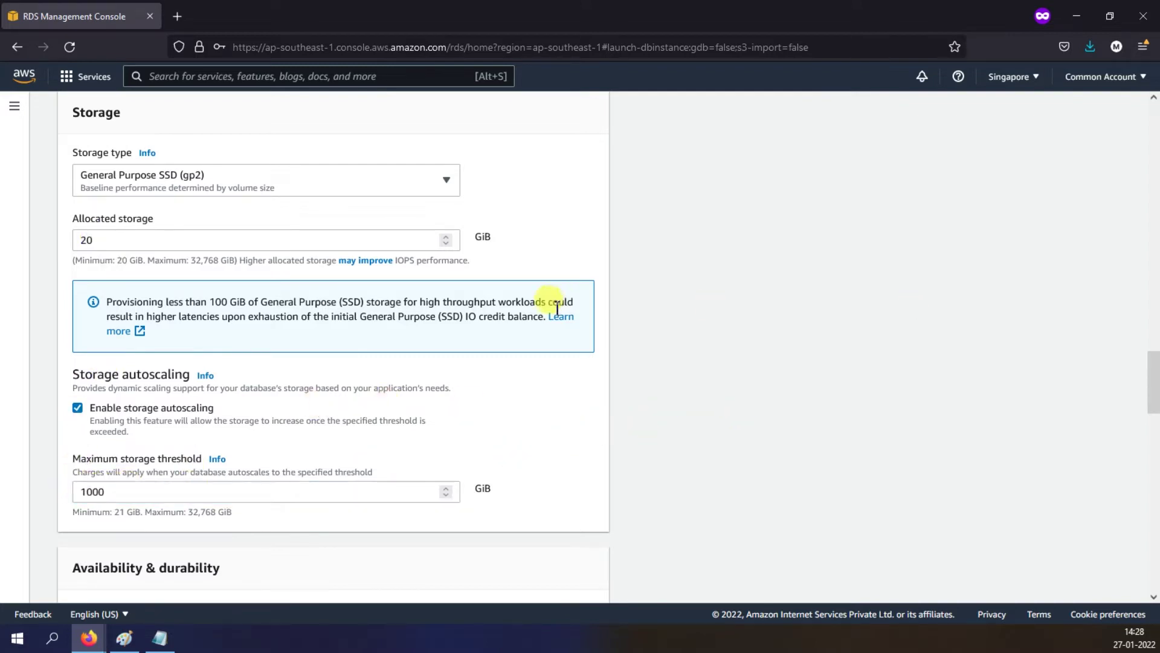
{"action": "left_click", "coordinate": [78, 409]}
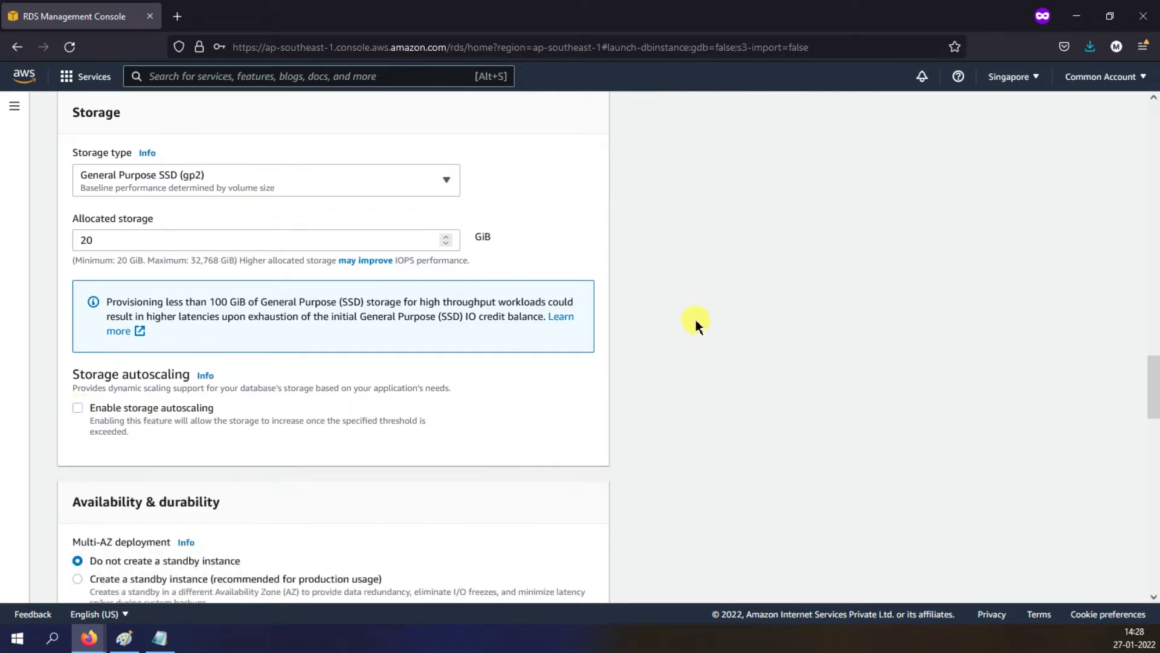
{"action": "scroll", "coordinate": [698, 321], "scroll_direction": "down", "scroll_amount": 4}
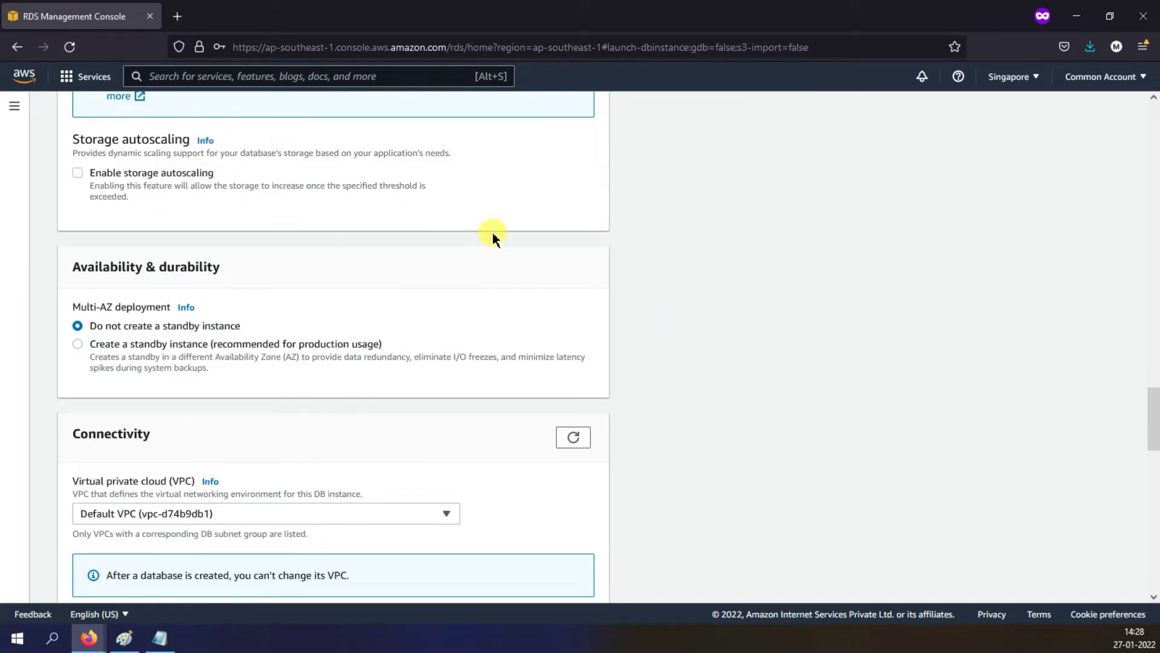
Step: Re-enable autoscaling and set the maximum storage threshold to 100 GiB
{"action": "left_click", "coordinate": [403, 221]}
{"action": "left_click", "coordinate": [122, 258]}
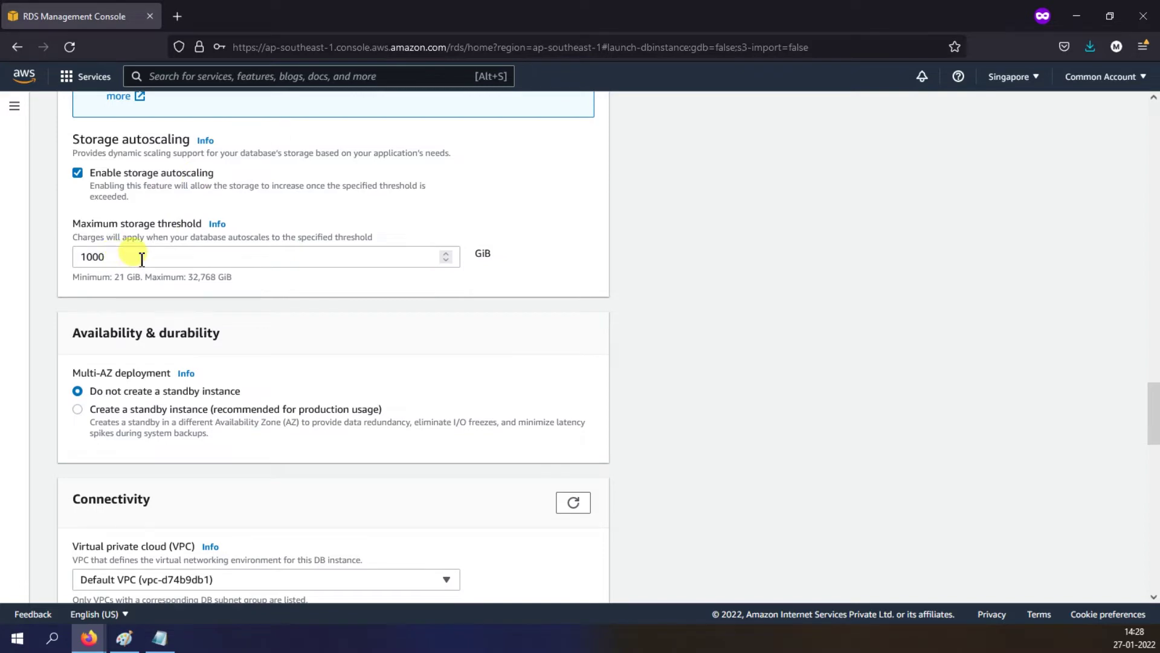
{"action": "left_click_drag", "start_coordinate": [136, 257], "coordinate": [87, 257]}
{"action": "key", "text": "BackSpace"}
{"action": "type", "text": "100"}
{"action": "left_click", "coordinate": [236, 261]}
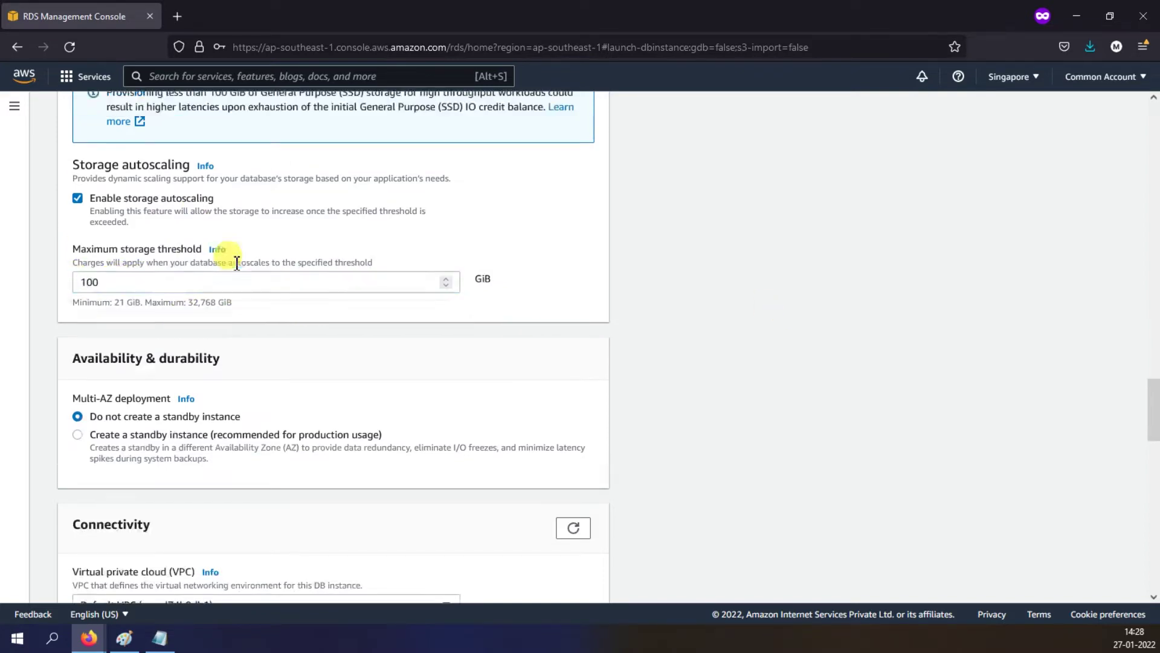
Step: Review the 20 GiB allocated storage and turn storage autoscaling off again
{"action": "scroll", "coordinate": [236, 261], "scroll_direction": "up", "scroll_amount": 2}
{"action": "left_click_drag", "start_coordinate": [102, 161], "coordinate": [79, 160]}
{"action": "left_click", "coordinate": [681, 186]}
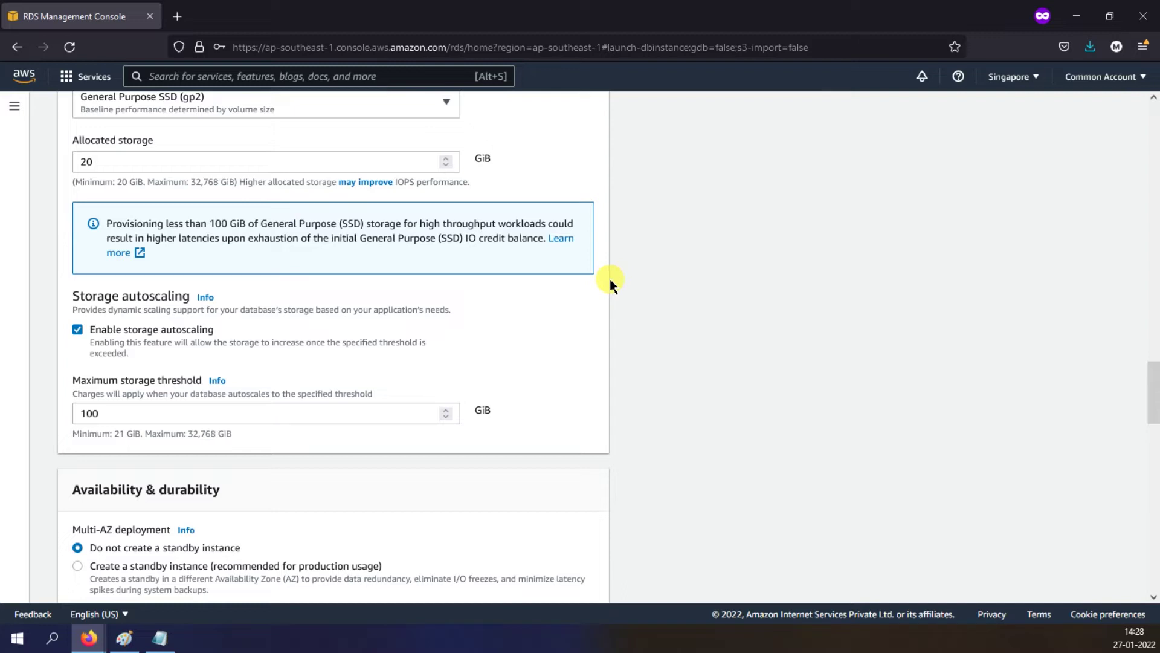
{"action": "left_click_drag", "start_coordinate": [106, 412], "coordinate": [53, 413]}
{"action": "left_click", "coordinate": [115, 414]}
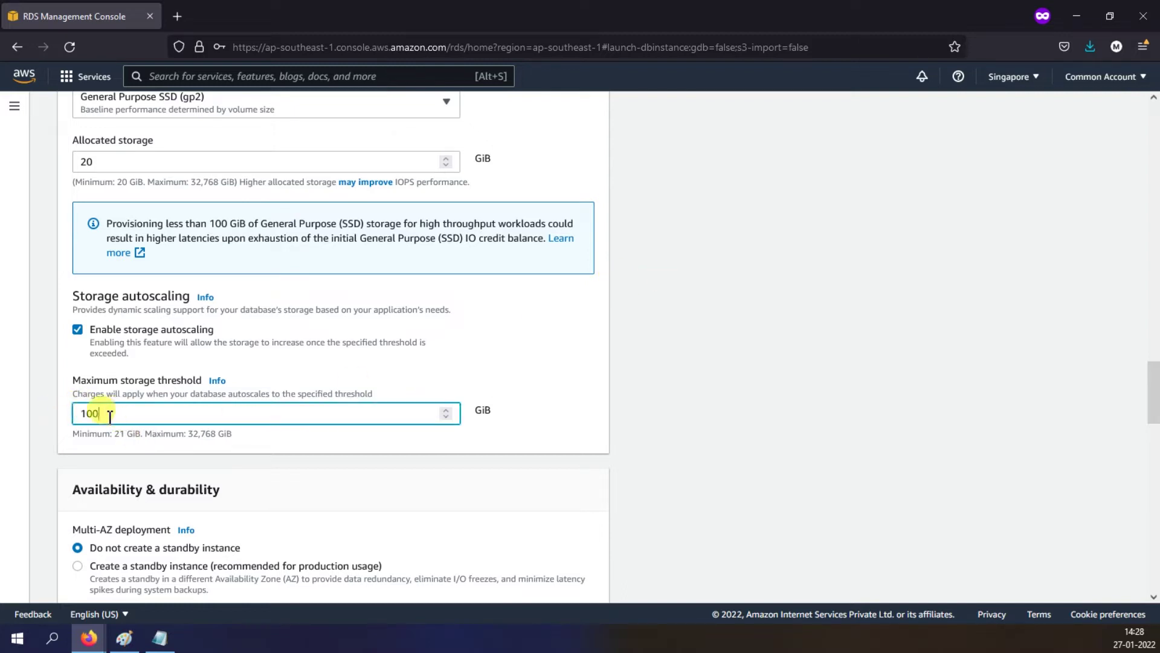
{"action": "left_click", "coordinate": [208, 331]}
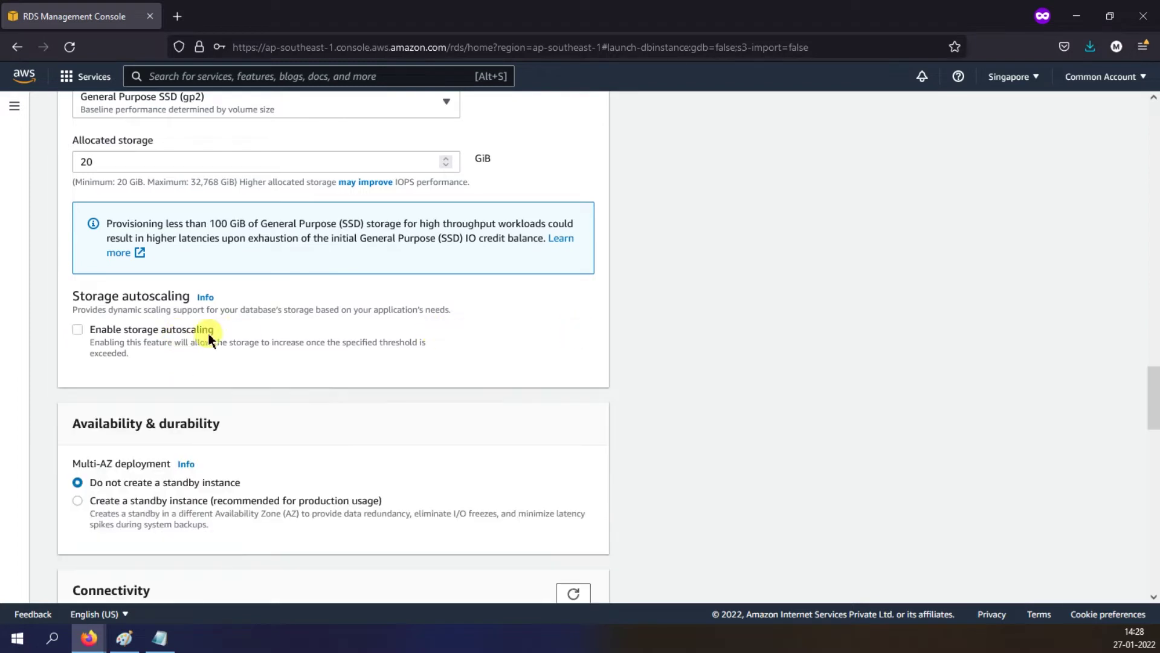
{"action": "scroll", "coordinate": [765, 346], "scroll_direction": "down", "scroll_amount": 4}
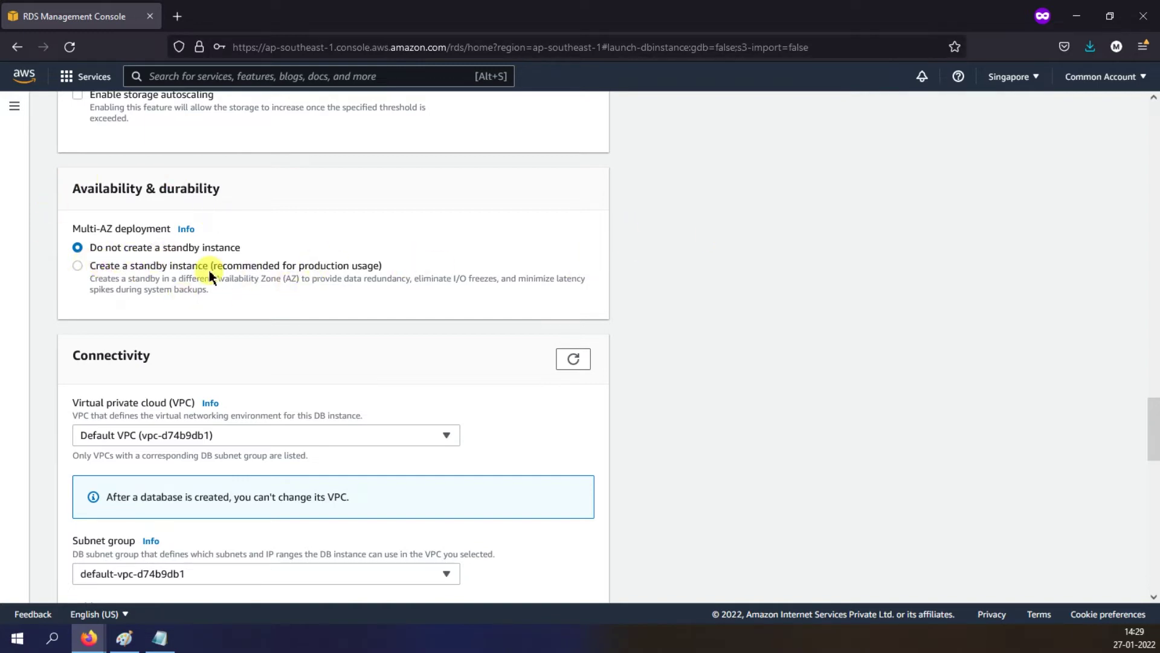
Step: Keep the Default VPC and subnet group, and set Public access to Yes
{"action": "scroll", "coordinate": [688, 266], "scroll_direction": "down", "scroll_amount": 3}
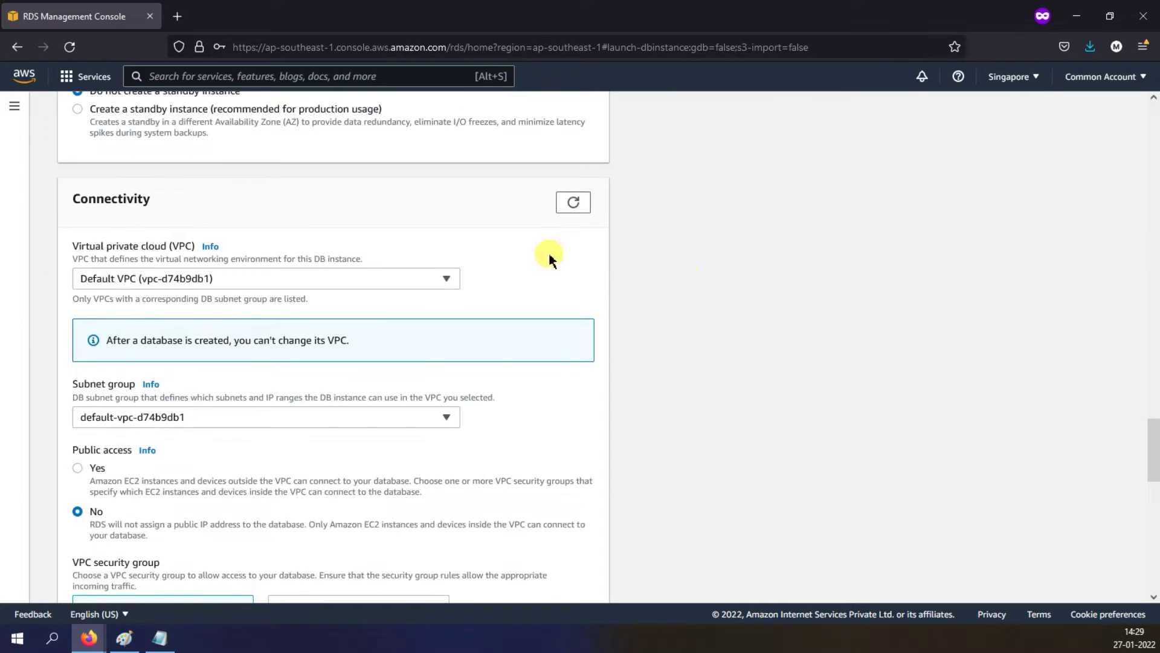
{"action": "left_click", "coordinate": [239, 279]}
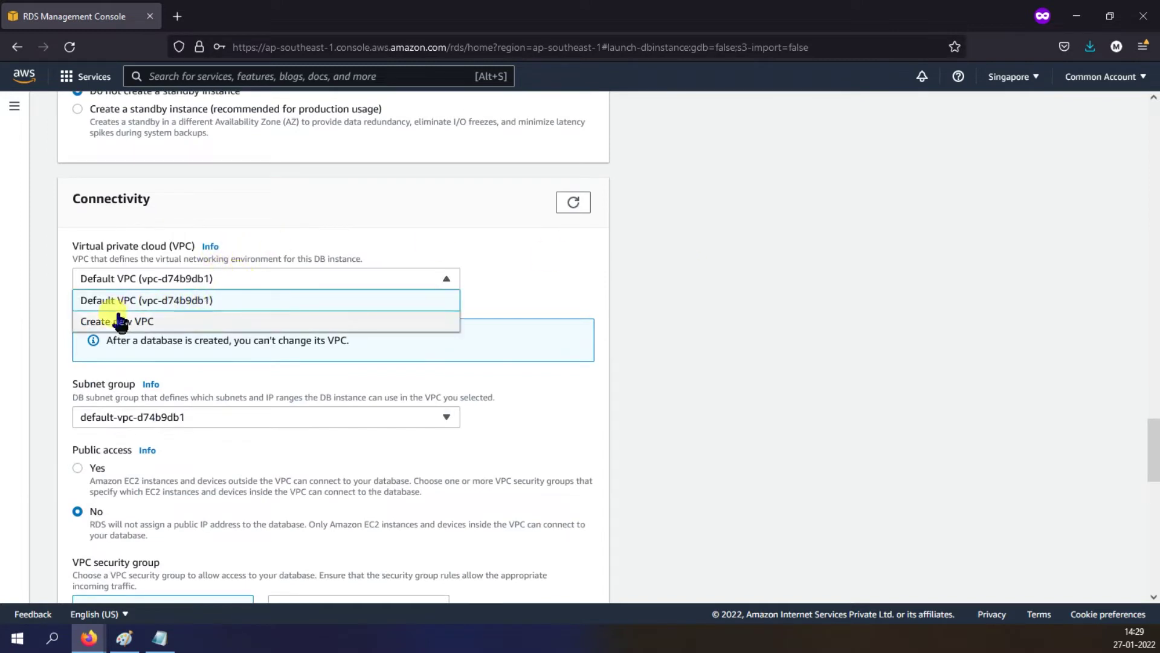
{"action": "left_click", "coordinate": [566, 304]}
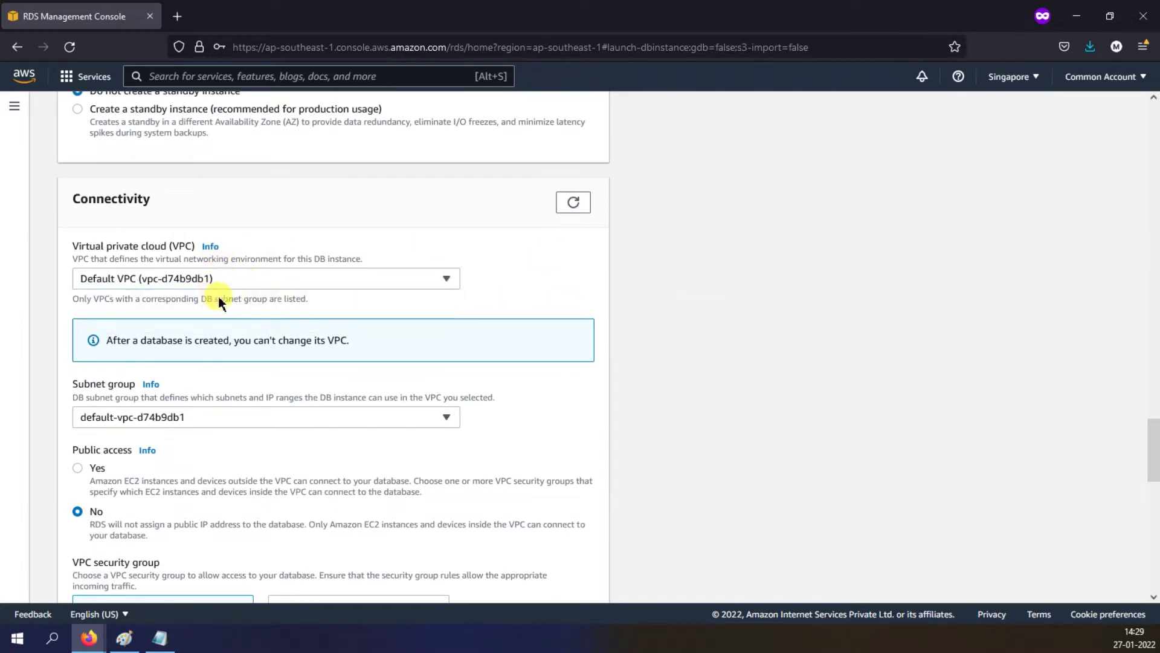
{"action": "scroll", "coordinate": [679, 275], "scroll_direction": "down", "scroll_amount": 3}
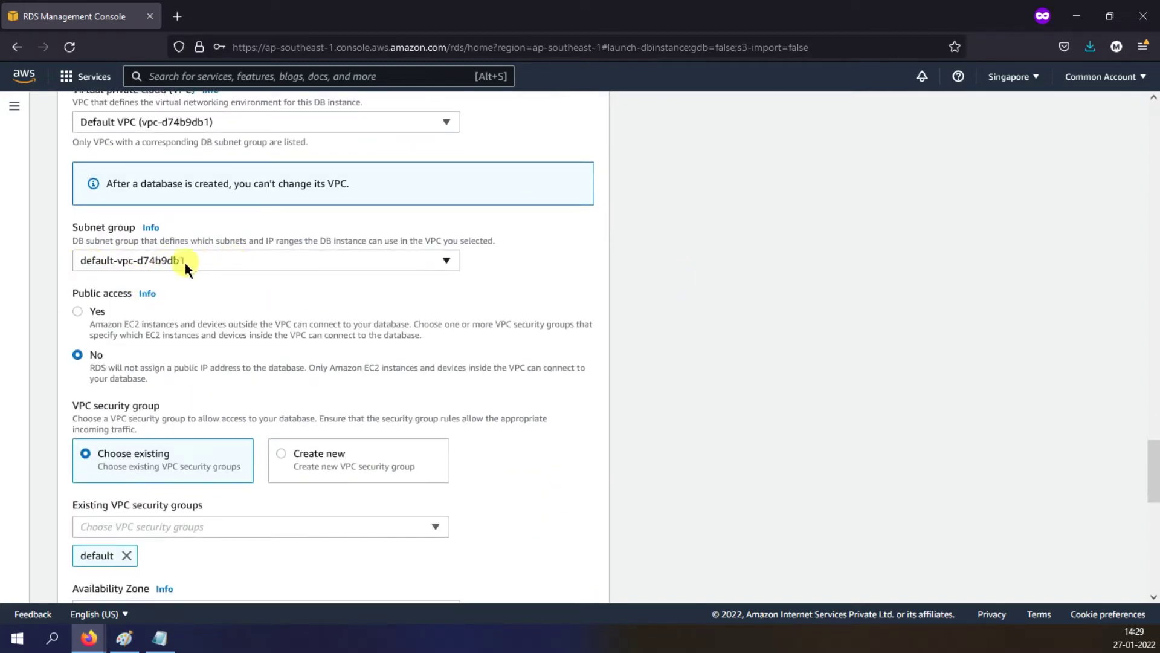
{"action": "left_click", "coordinate": [394, 260]}
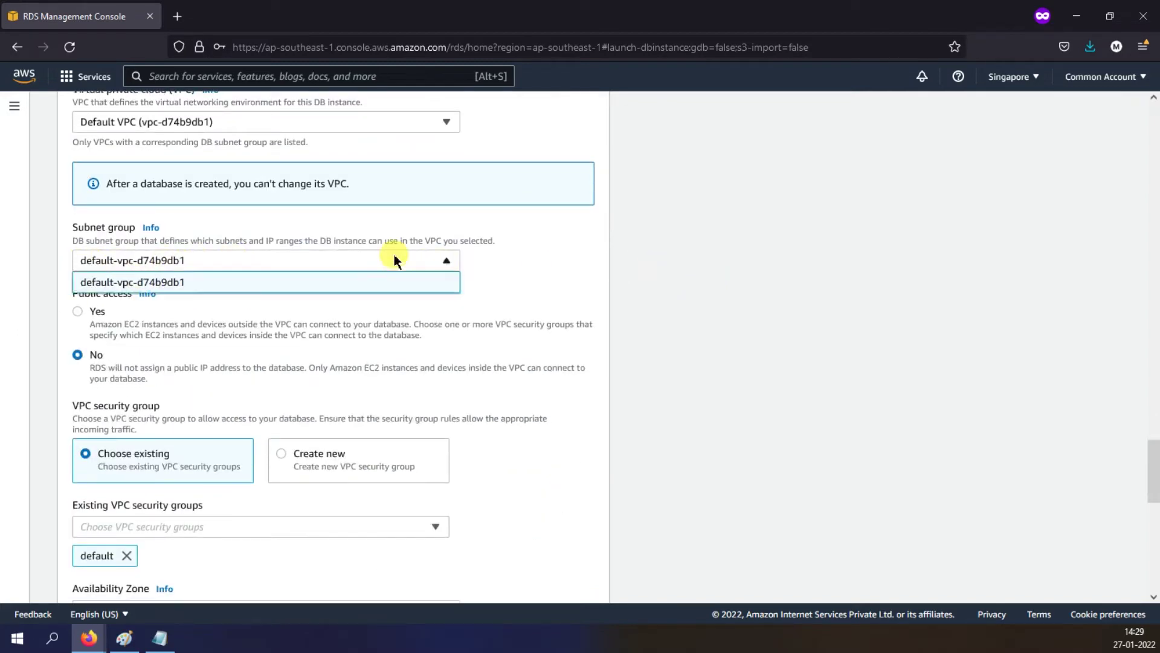
{"action": "left_click", "coordinate": [752, 275]}
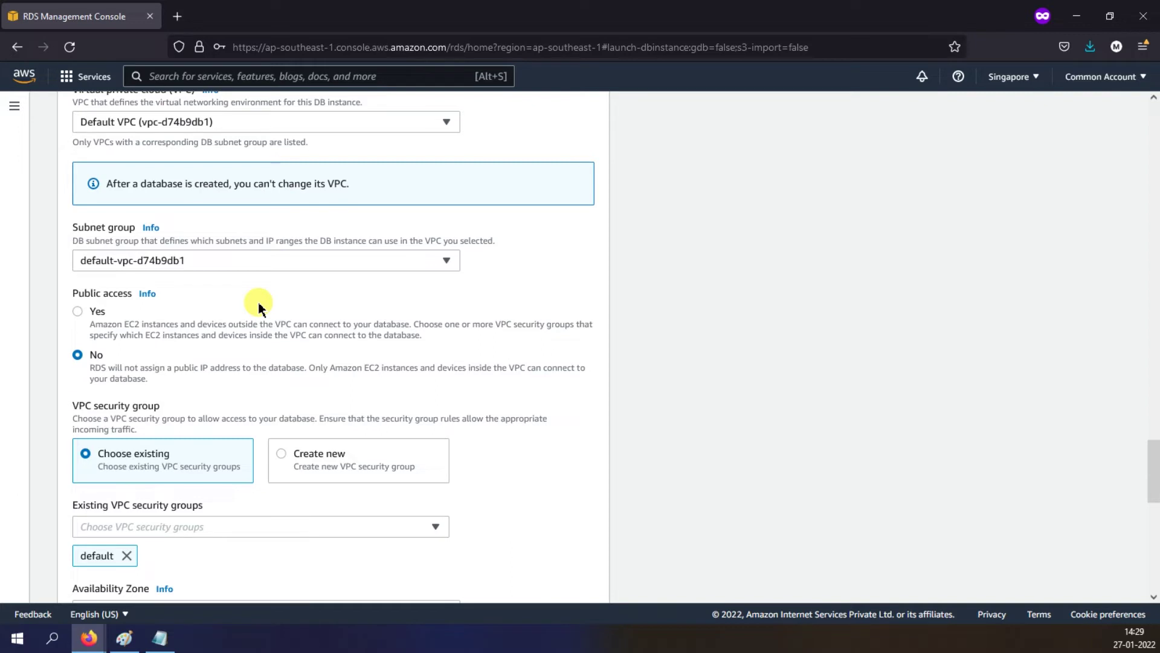
{"action": "left_click", "coordinate": [77, 311]}
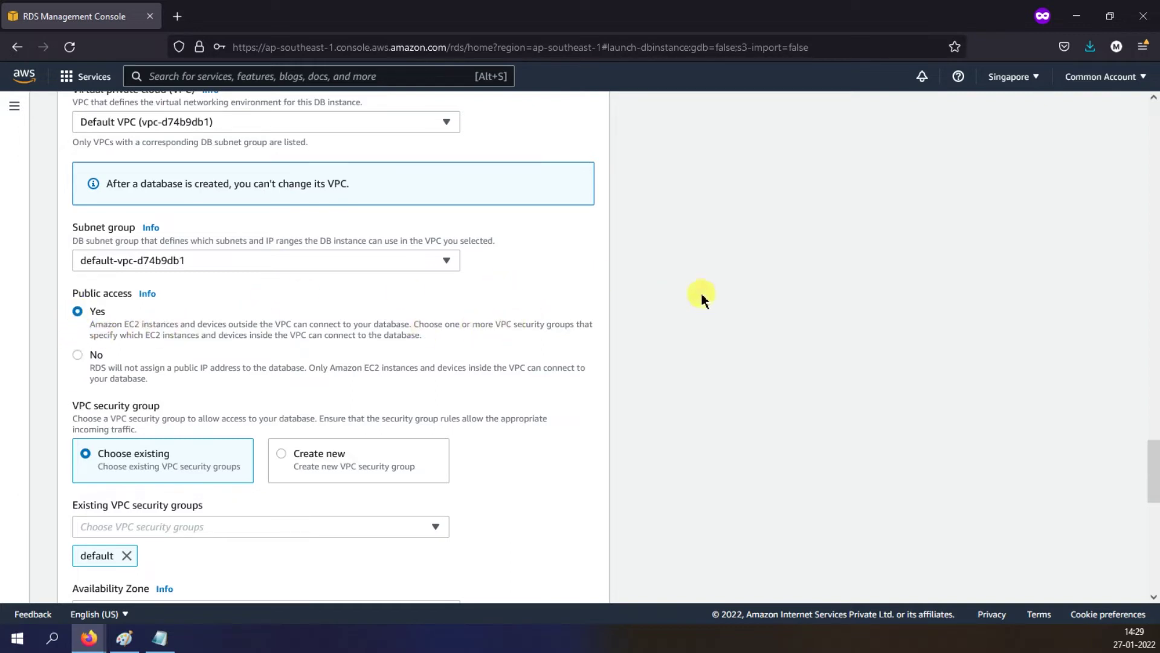
{"action": "scroll", "coordinate": [646, 295], "scroll_direction": "down", "scroll_amount": 3}
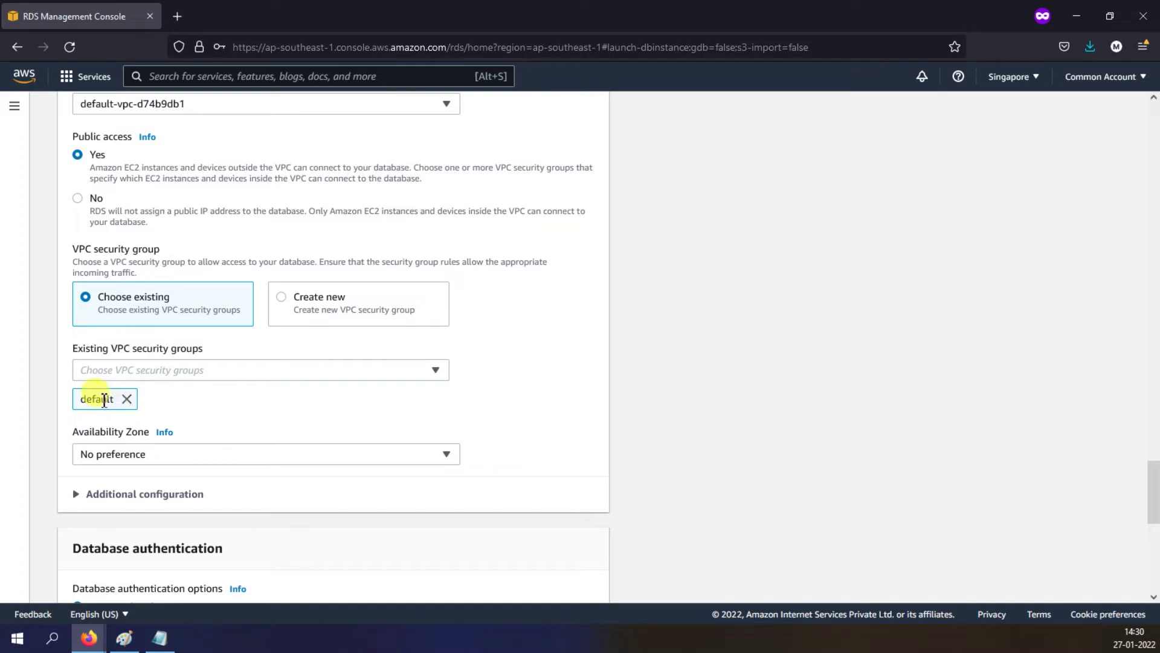
Step: Duplicate the RDS tab and open EC2 by searching services for 'ec2'
{"action": "right_click", "coordinate": [109, 10]}
{"action": "left_click", "coordinate": [158, 118]}
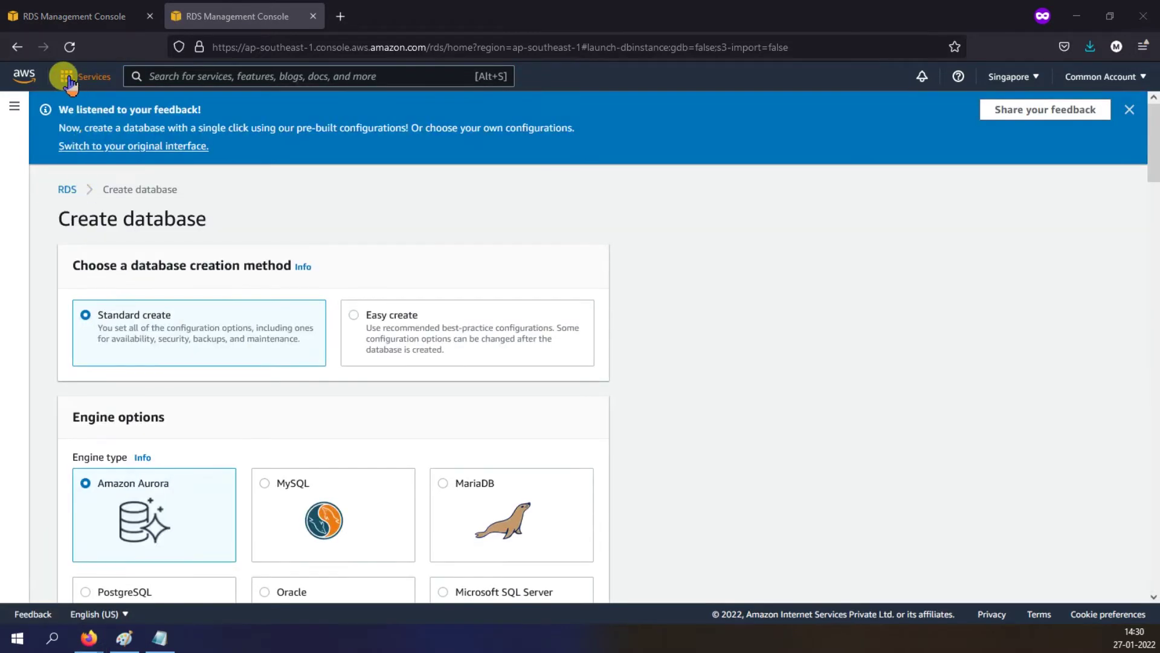
{"action": "left_click", "coordinate": [66, 82]}
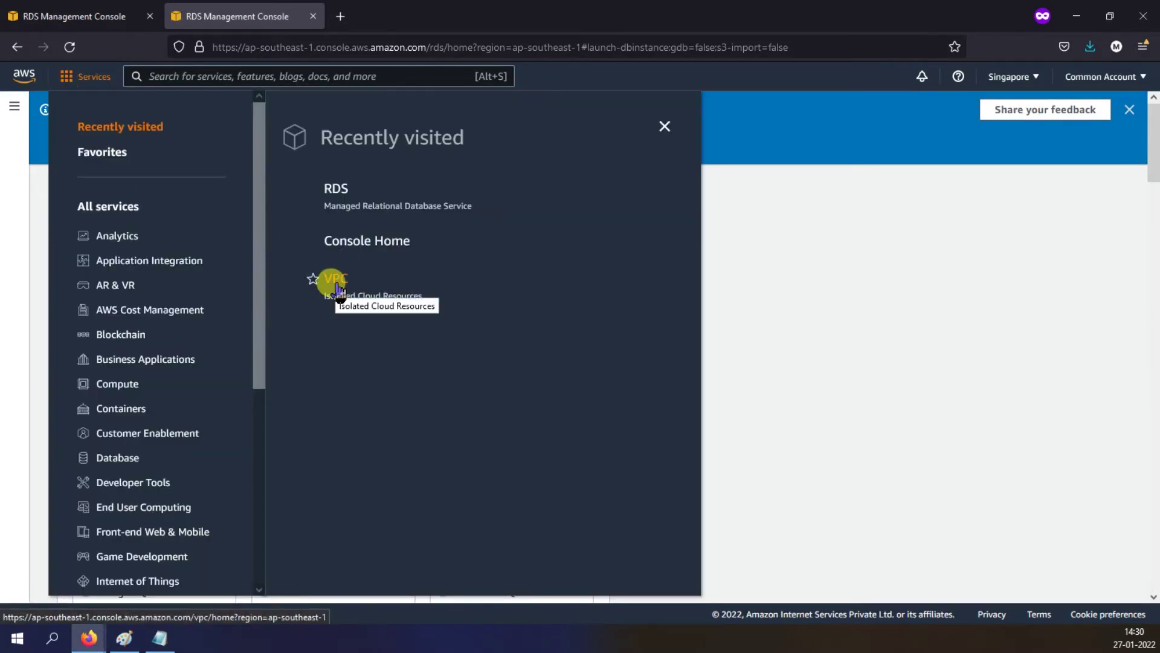
{"action": "left_click", "coordinate": [238, 76]}
{"action": "type", "text": "e"}
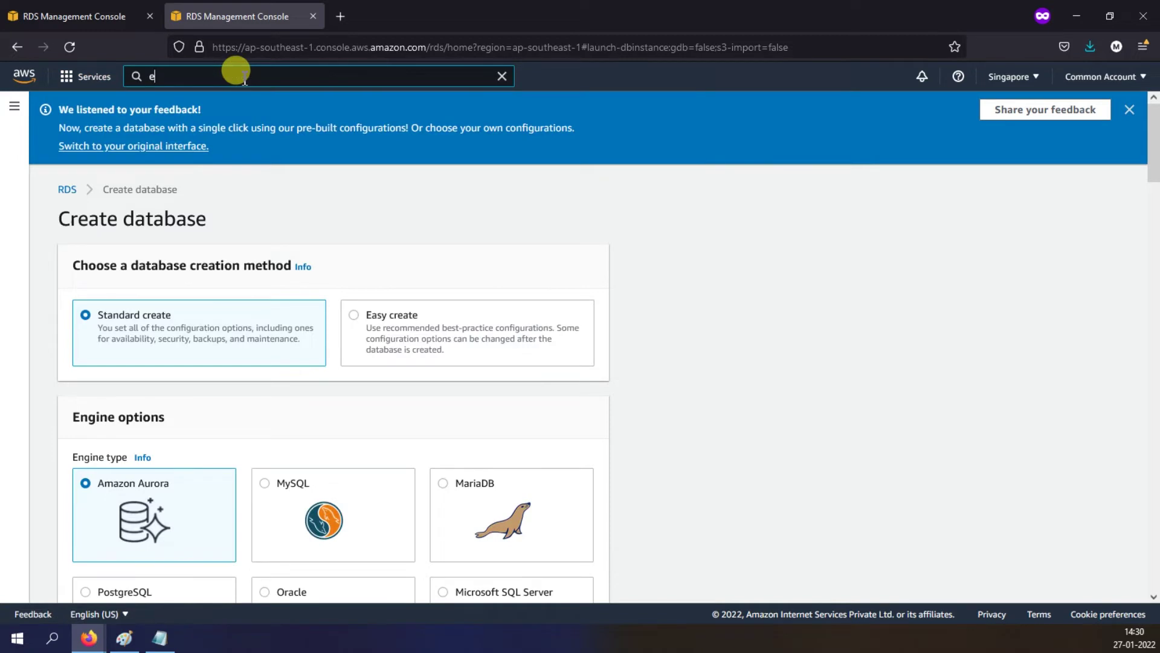
{"action": "type", "text": "c2"}
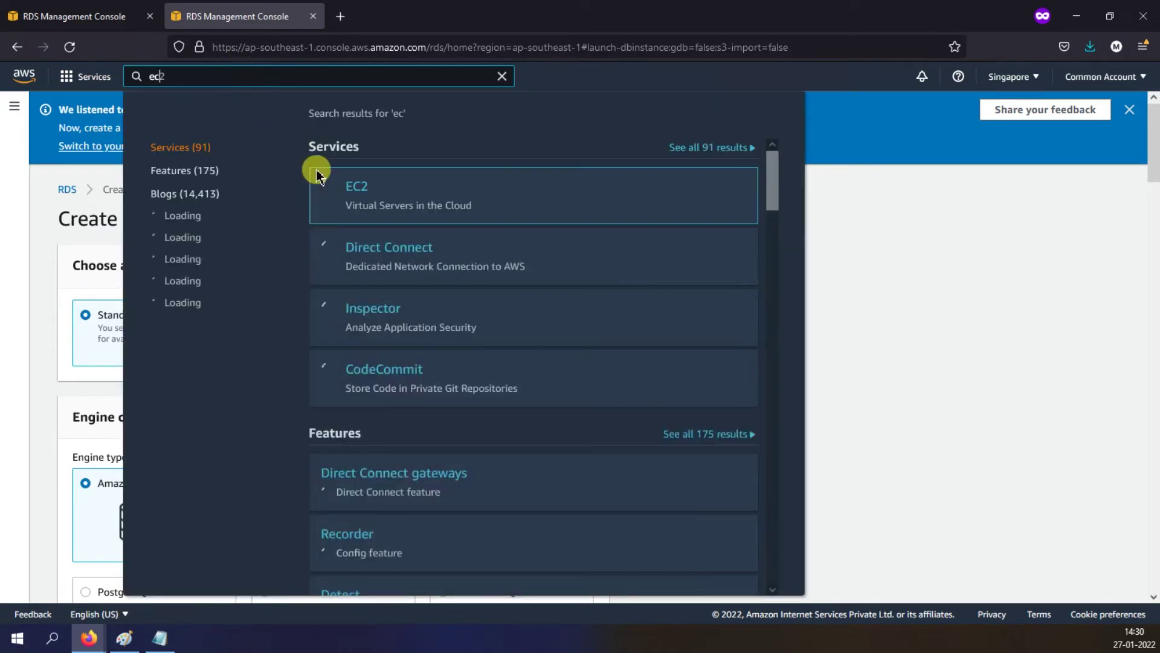
{"action": "left_click", "coordinate": [355, 208]}
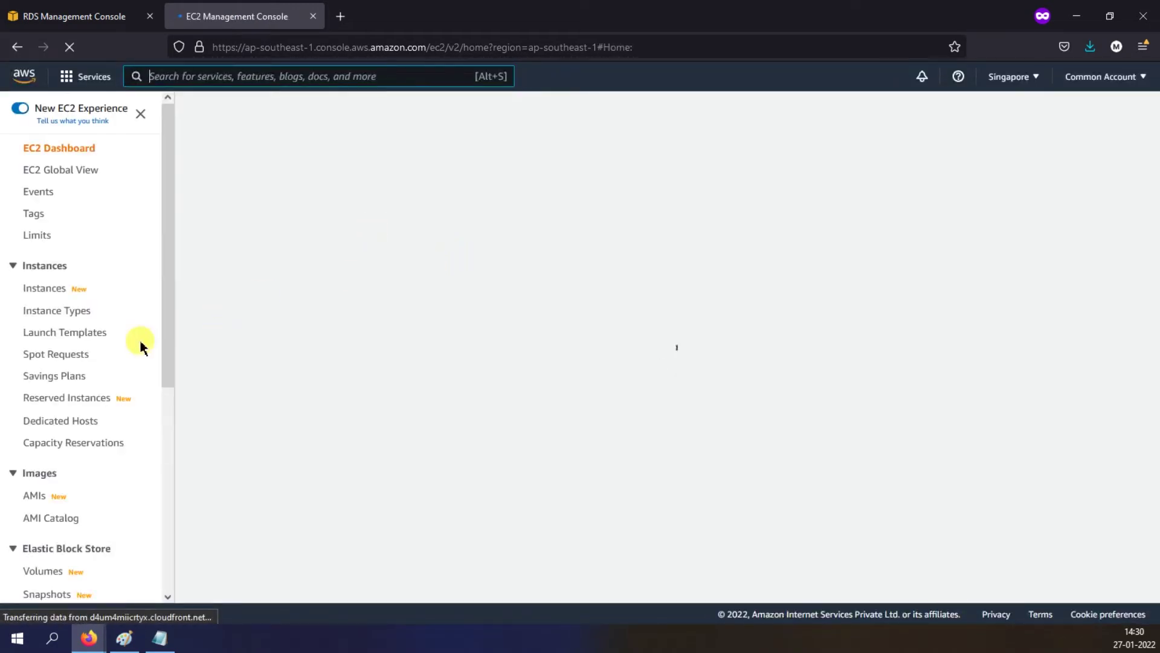
Step: Review the default security group's All TCP 0.0.0.0/0 inbound rule, then return to the RDS form
{"action": "scroll", "coordinate": [133, 343], "scroll_direction": "down", "scroll_amount": 3}
{"action": "scroll", "coordinate": [132, 343], "scroll_direction": "down", "scroll_amount": 3}
{"action": "left_click", "coordinate": [58, 409]}
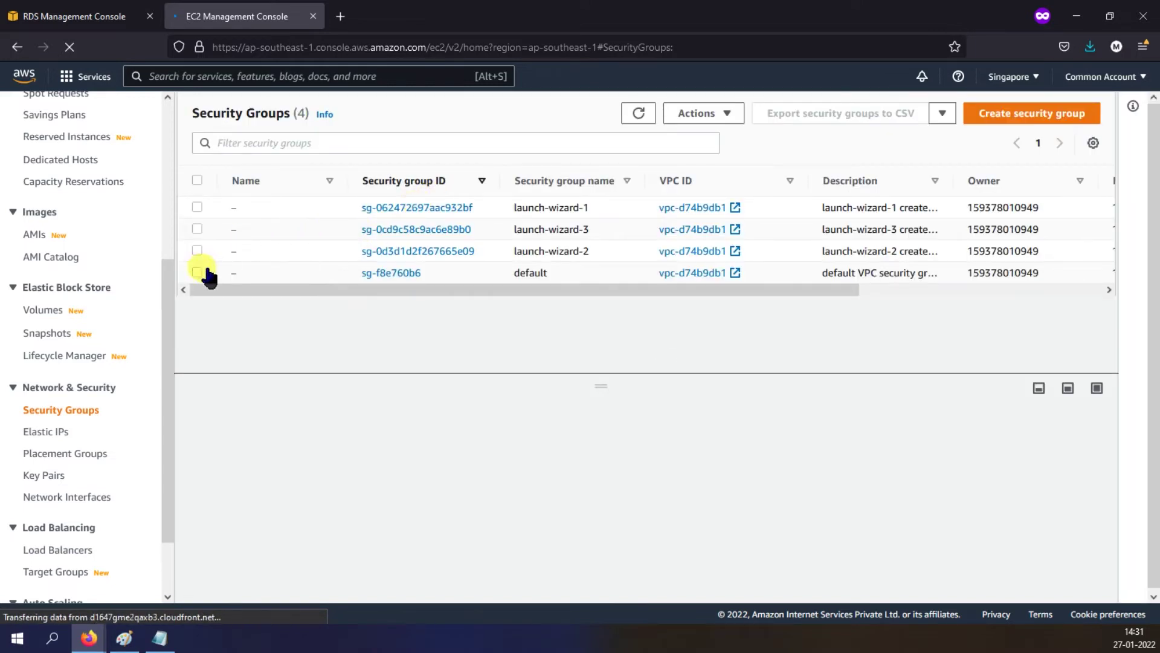
{"action": "left_click", "coordinate": [197, 273]}
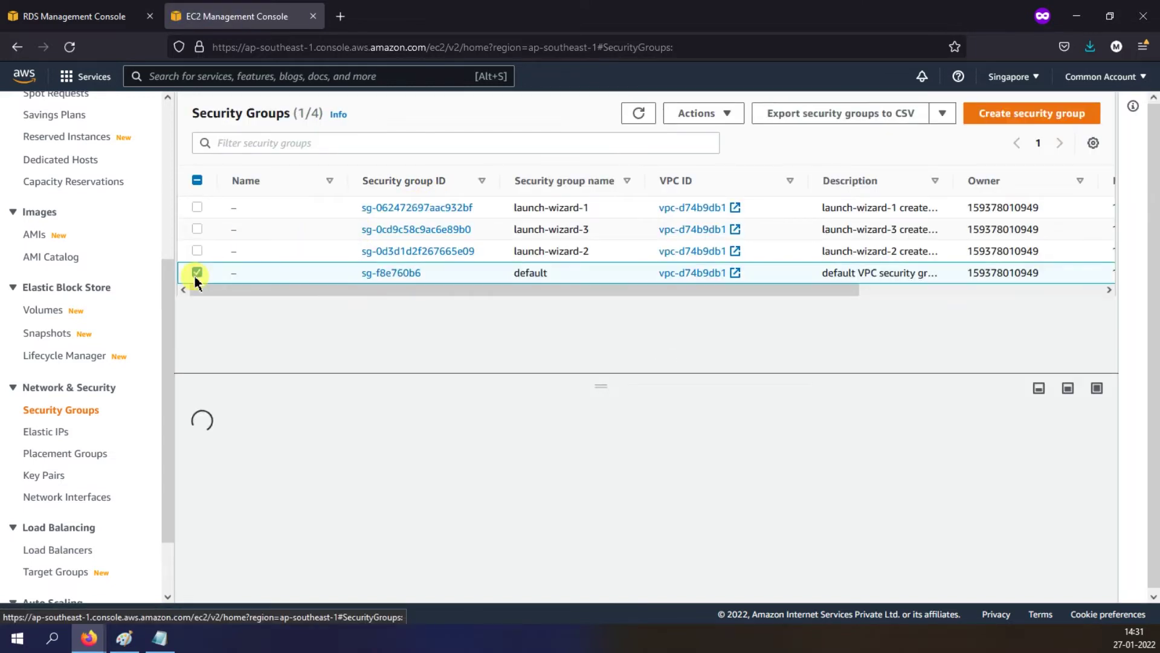
{"action": "left_click", "coordinate": [320, 449]}
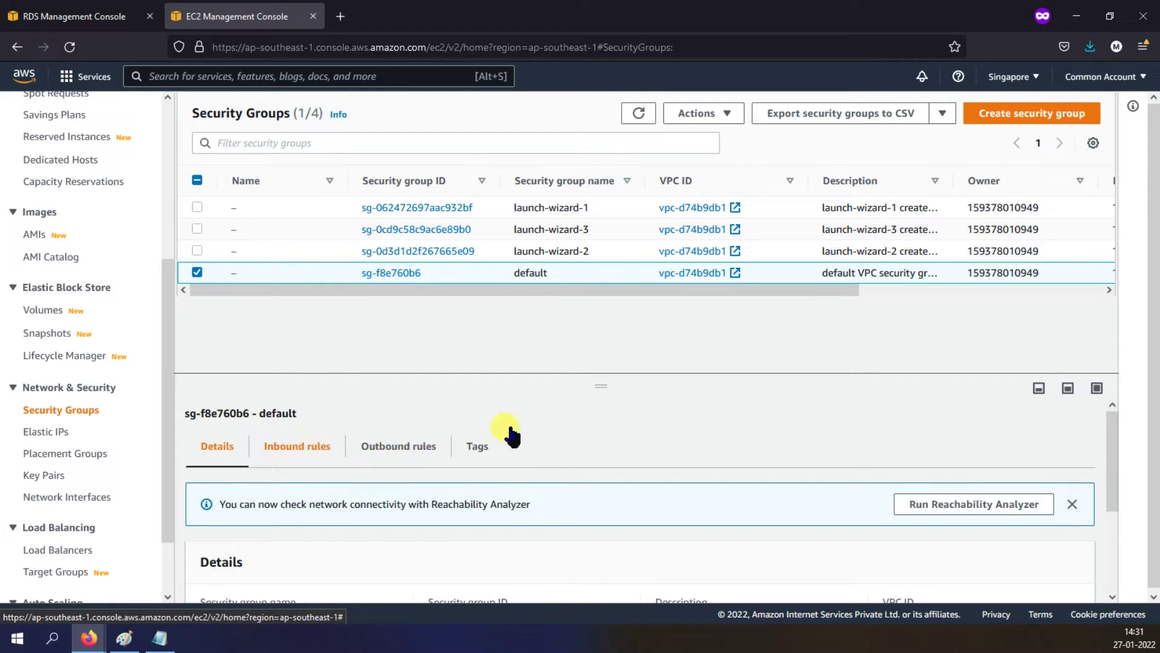
{"action": "left_click", "coordinate": [1000, 562]}
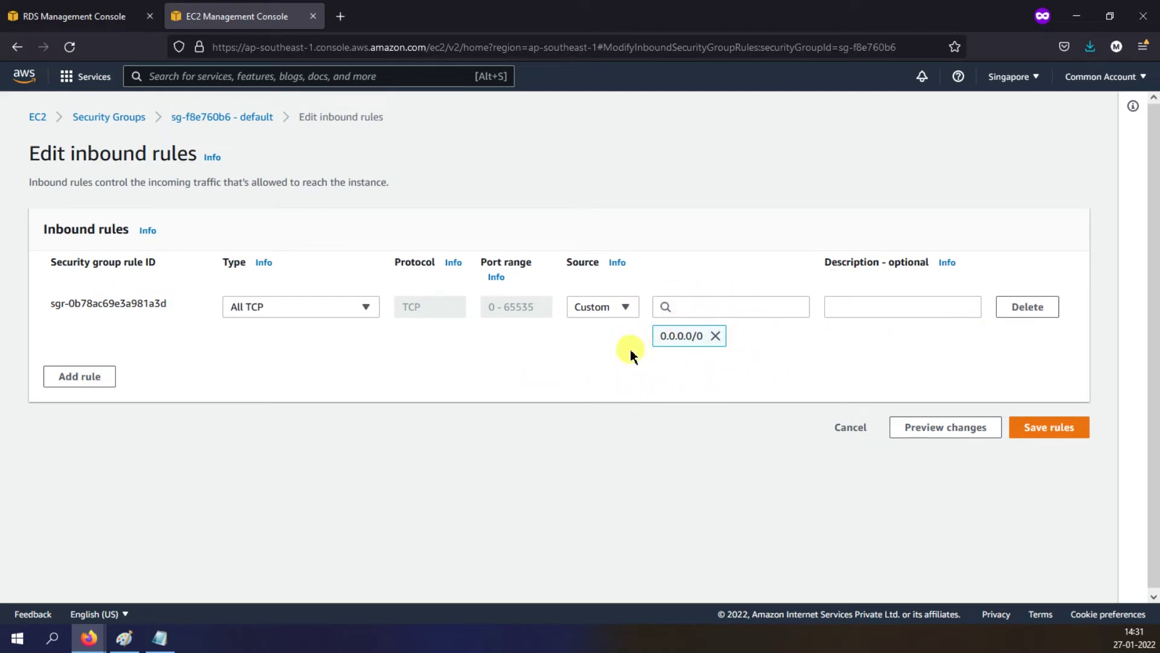
{"action": "left_click", "coordinate": [109, 16]}
{"action": "scroll", "coordinate": [629, 332], "scroll_direction": "down", "scroll_amount": 1}
{"action": "scroll", "coordinate": [657, 336], "scroll_direction": "down", "scroll_amount": 1}
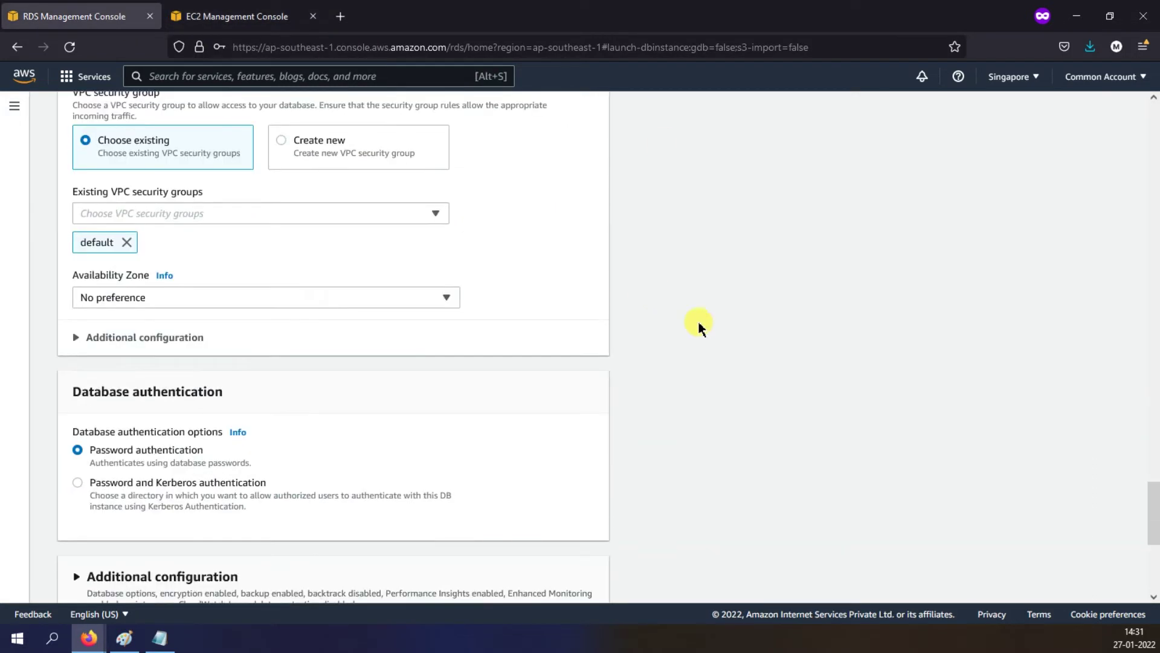
Step: Place the database in ap-southeast-1a and confirm its port is 1521 under Additional configuration
{"action": "left_click", "coordinate": [176, 302]}
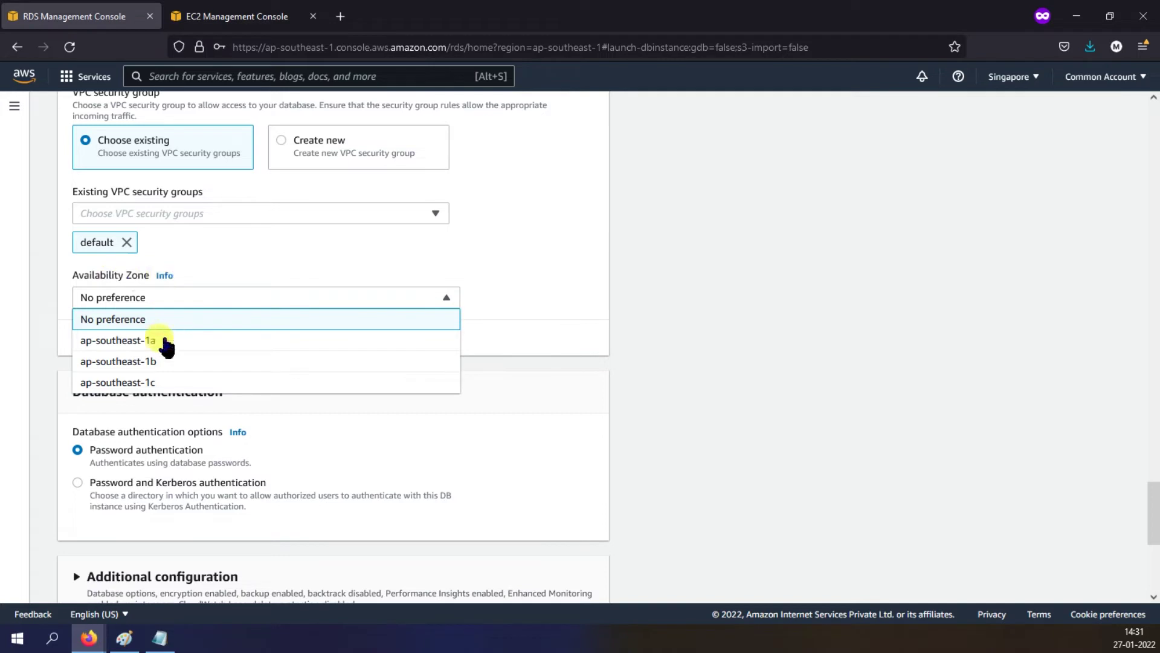
{"action": "left_click", "coordinate": [184, 342]}
{"action": "scroll", "coordinate": [671, 261], "scroll_direction": "down", "scroll_amount": 1}
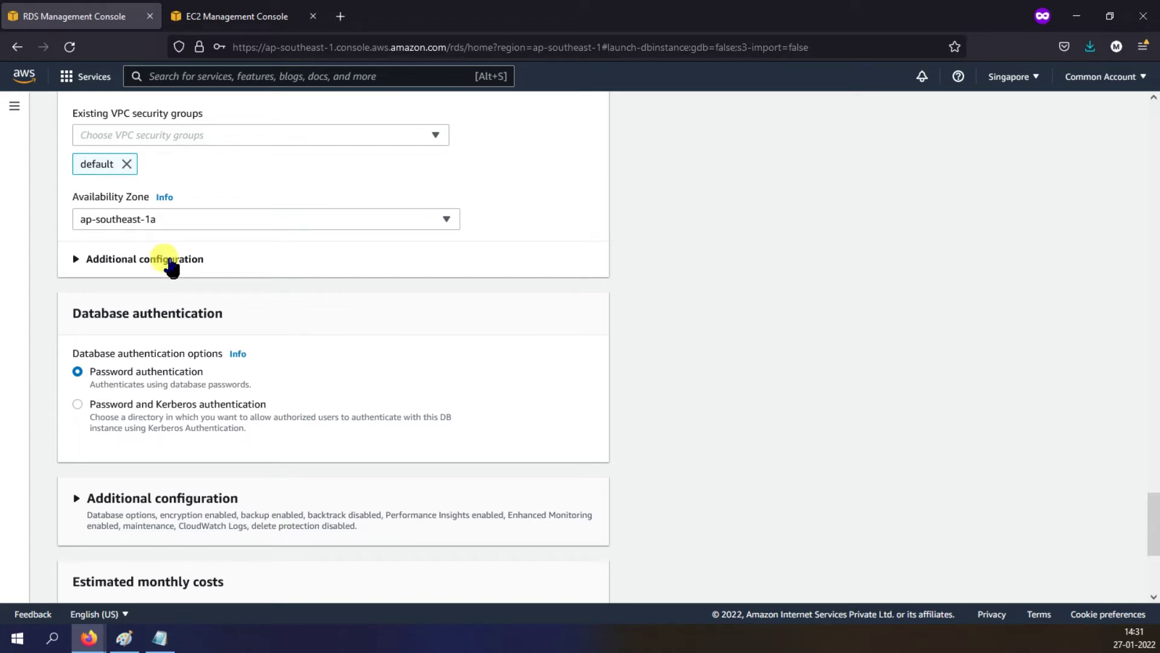
{"action": "left_click", "coordinate": [170, 260]}
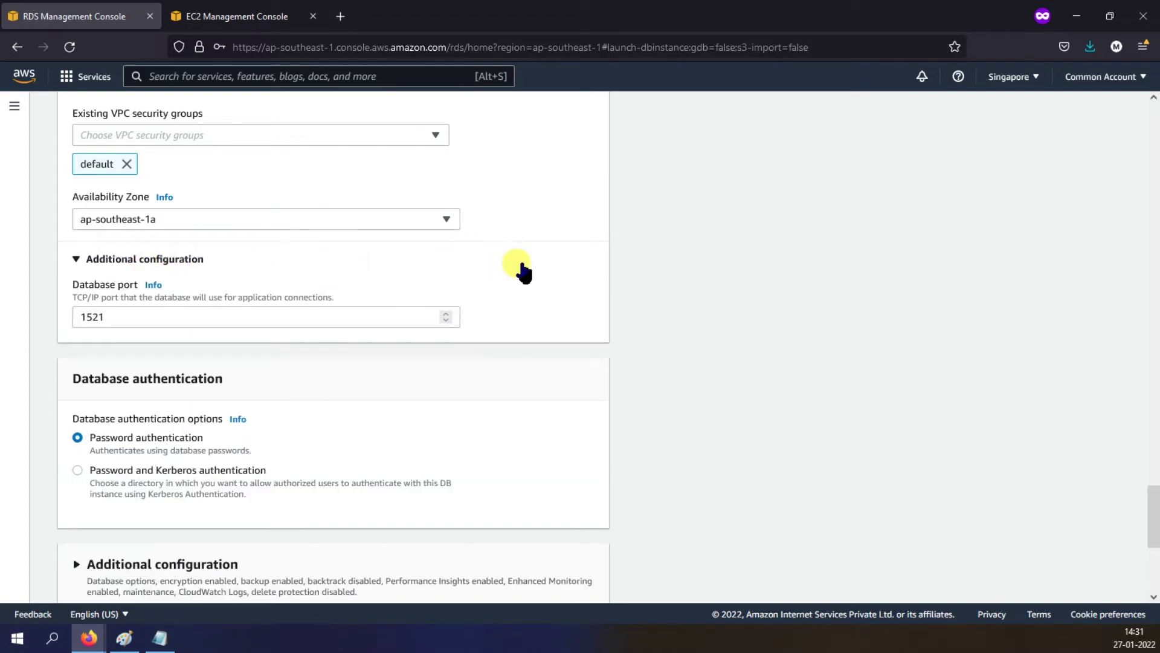
{"action": "left_click", "coordinate": [151, 319]}
{"action": "left_click_drag", "start_coordinate": [156, 325], "coordinate": [53, 314]}
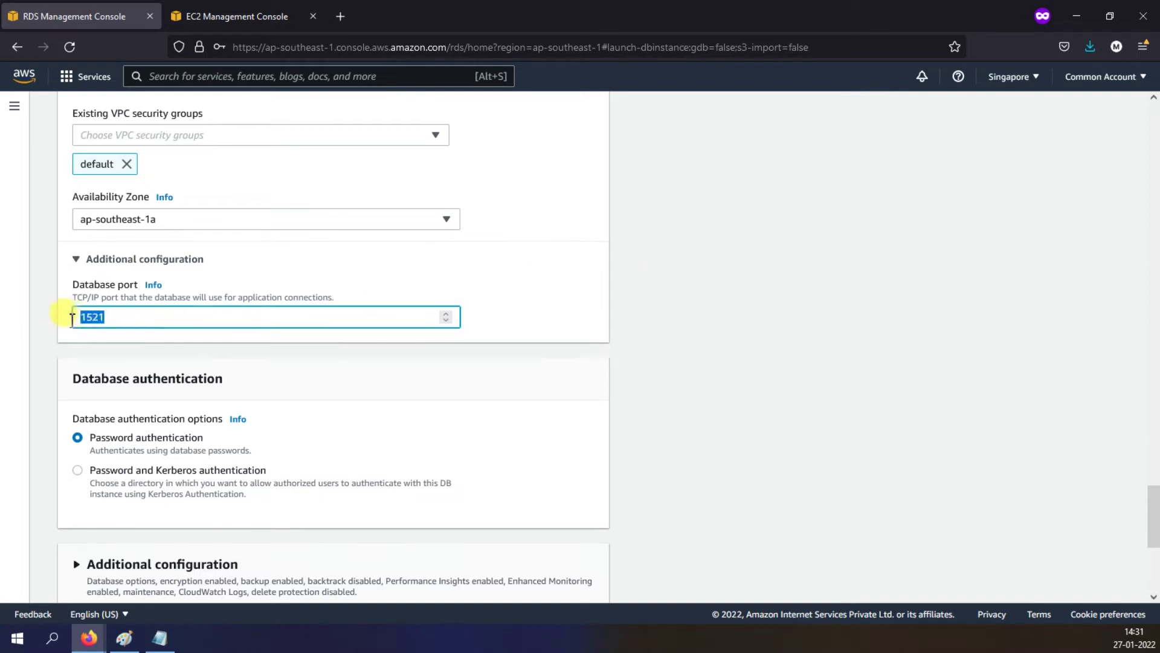
{"action": "left_click", "coordinate": [656, 300]}
{"action": "scroll", "coordinate": [679, 313], "scroll_direction": "down", "scroll_amount": 3}
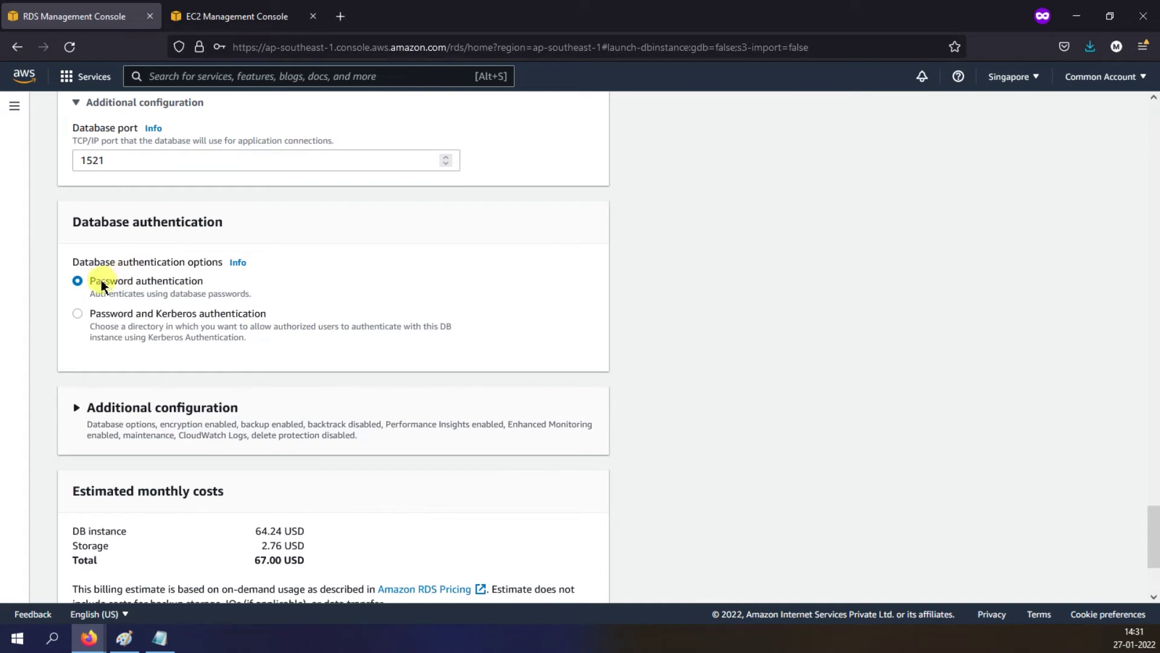
{"action": "scroll", "coordinate": [718, 290], "scroll_direction": "down", "scroll_amount": 3}
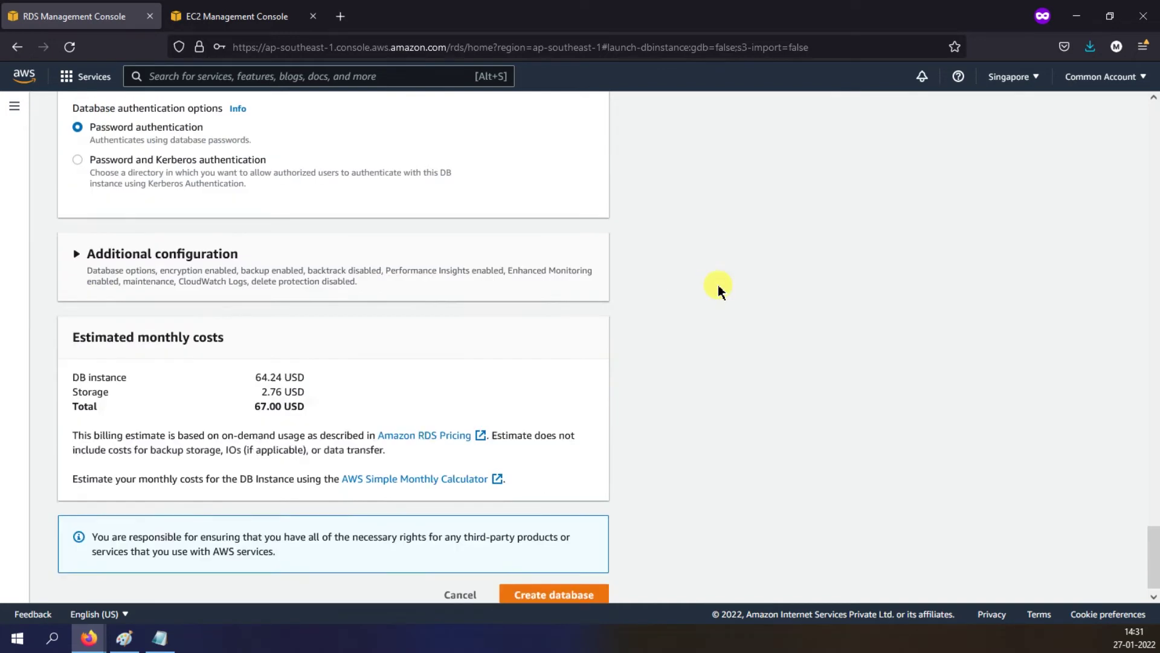
Step: Expand the additional database options and leave Initial database name blank
{"action": "left_click", "coordinate": [75, 251]}
{"action": "scroll", "coordinate": [541, 278], "scroll_direction": "down", "scroll_amount": 3}
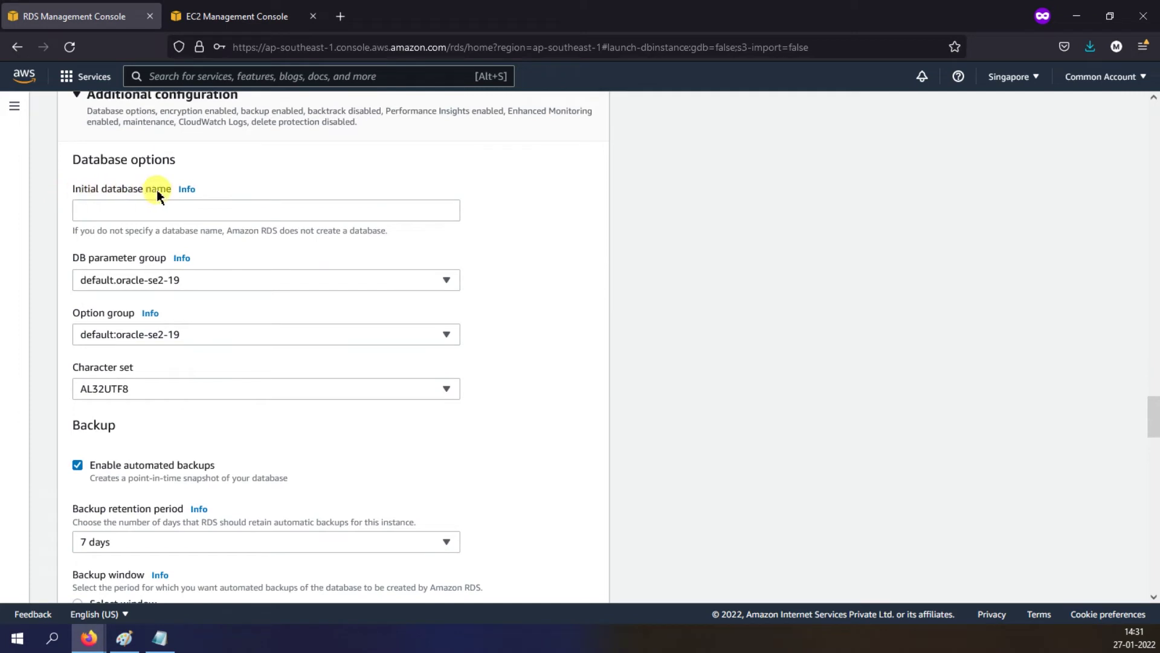
{"action": "left_click_drag", "start_coordinate": [169, 193], "coordinate": [83, 189]}
{"action": "left_click", "coordinate": [731, 257]}
{"action": "scroll", "coordinate": [682, 254], "scroll_direction": "down", "scroll_amount": 1}
{"action": "scroll", "coordinate": [680, 254], "scroll_direction": "up", "scroll_amount": 1}
{"action": "left_click", "coordinate": [158, 210]}
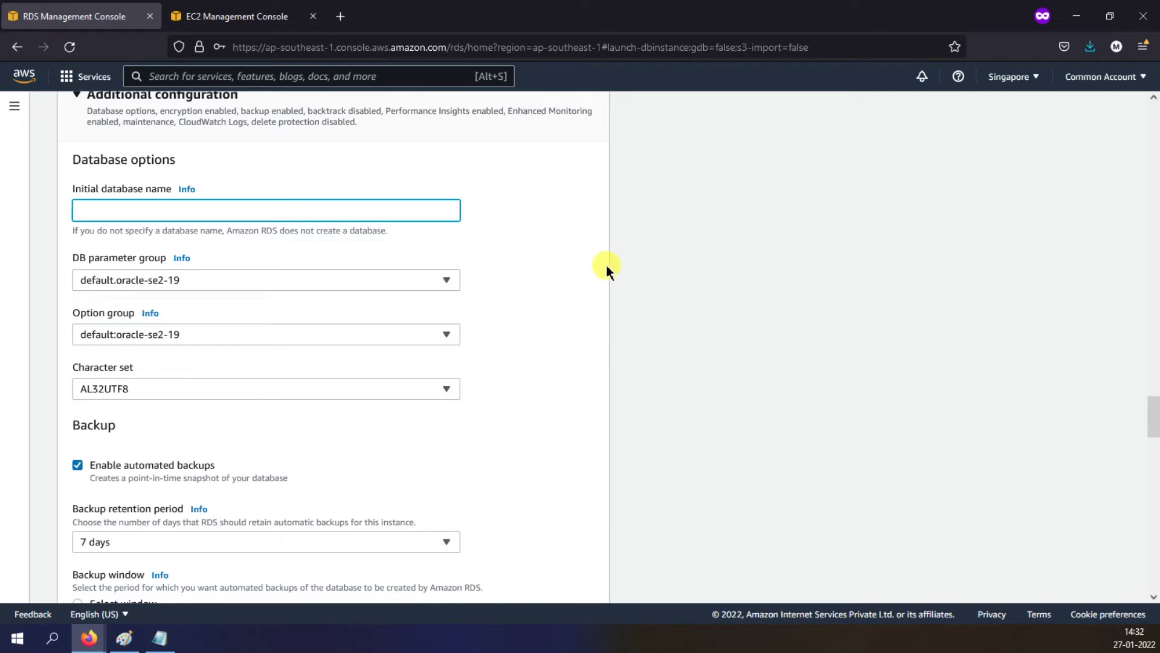
{"action": "scroll", "coordinate": [606, 269], "scroll_direction": "down", "scroll_amount": 2}
{"action": "left_click", "coordinate": [701, 332]}
Step: Review the 7-day backup retention period, then disable automated backups
{"action": "scroll", "coordinate": [325, 266], "scroll_direction": "down", "scroll_amount": 3}
{"action": "left_click", "coordinate": [138, 306]}
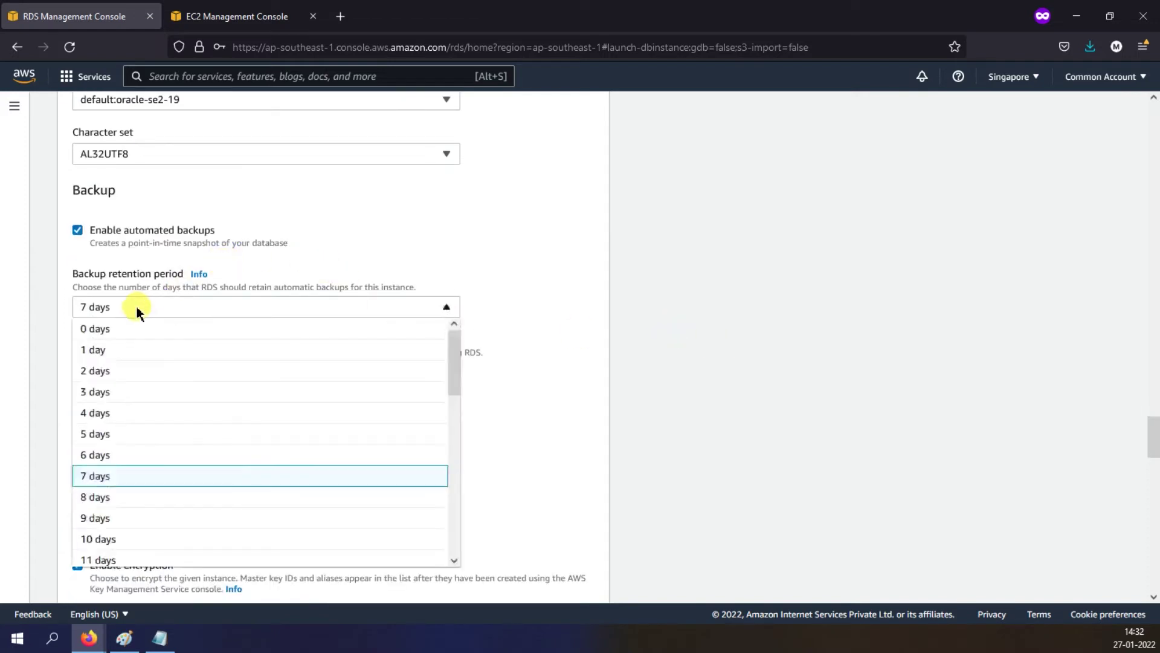
{"action": "scroll", "coordinate": [189, 423], "scroll_direction": "down", "scroll_amount": 8}
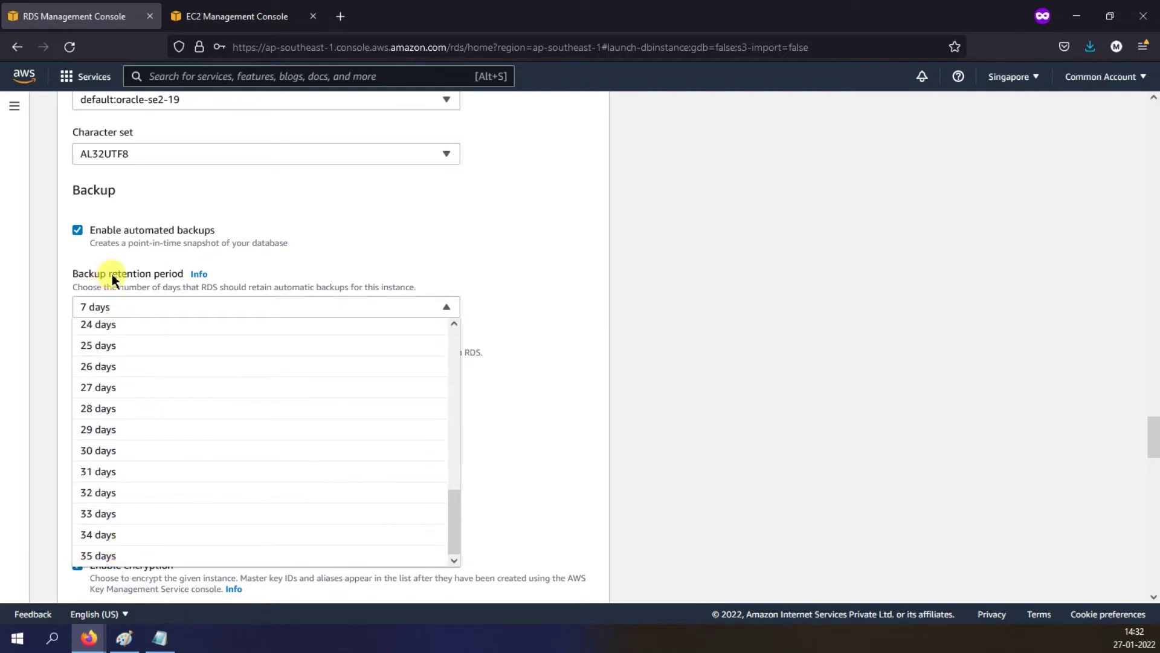
{"action": "left_click", "coordinate": [677, 329]}
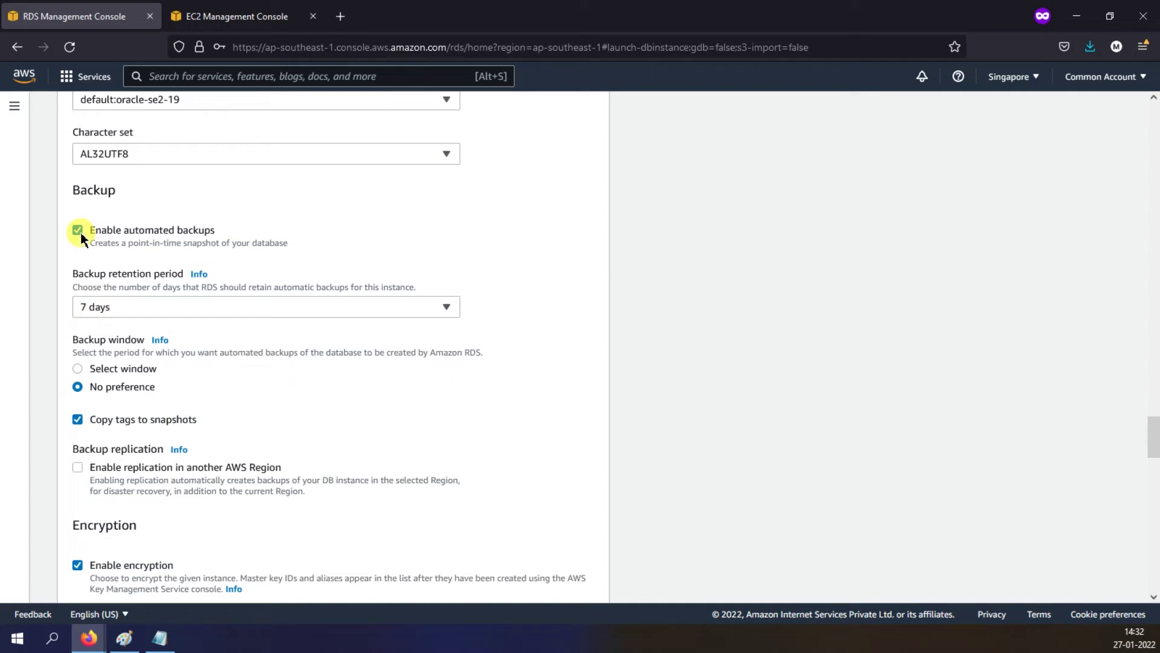
{"action": "left_click", "coordinate": [156, 305]}
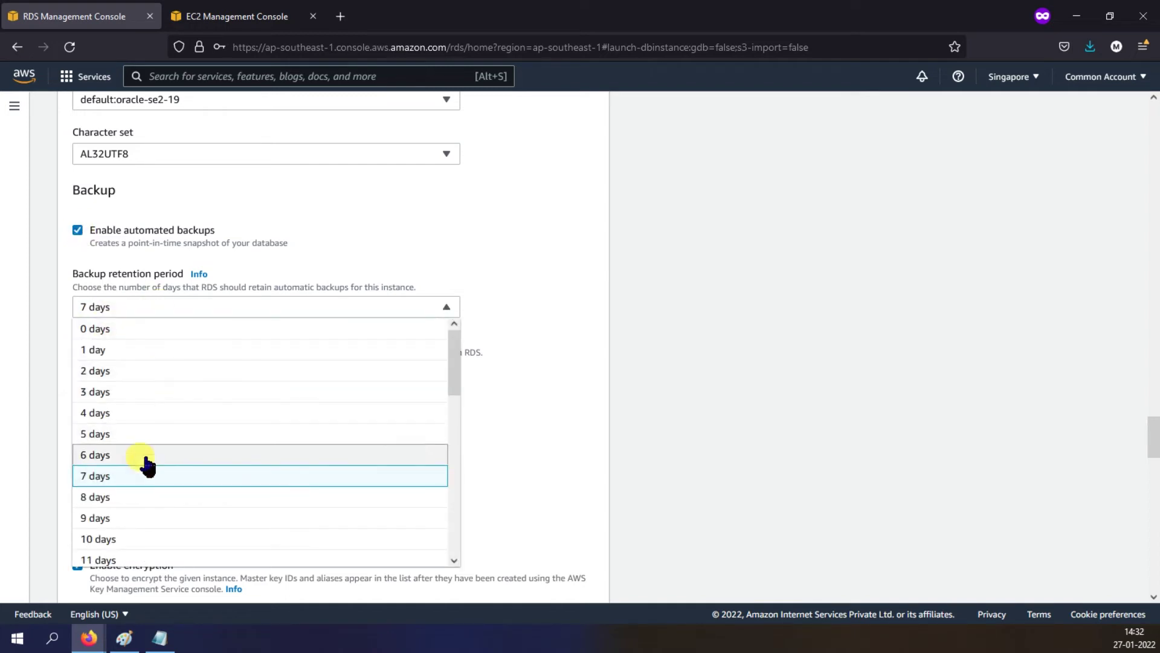
{"action": "left_click", "coordinate": [678, 377]}
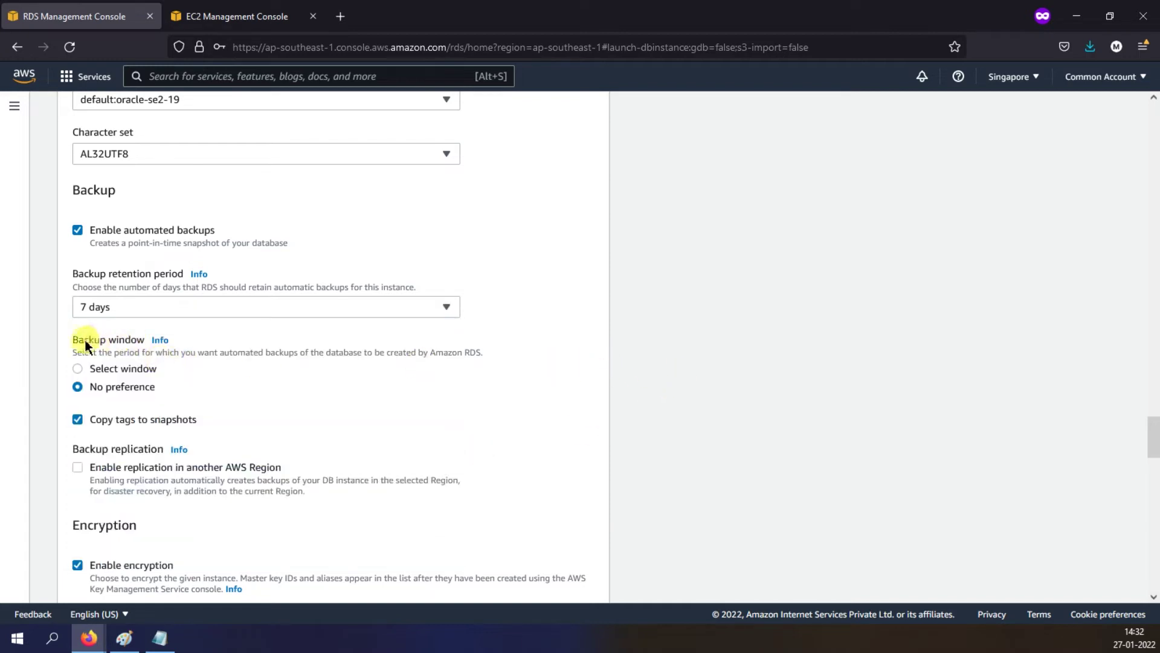
{"action": "left_click_drag", "start_coordinate": [72, 339], "coordinate": [144, 340]}
{"action": "left_click", "coordinate": [77, 230]}
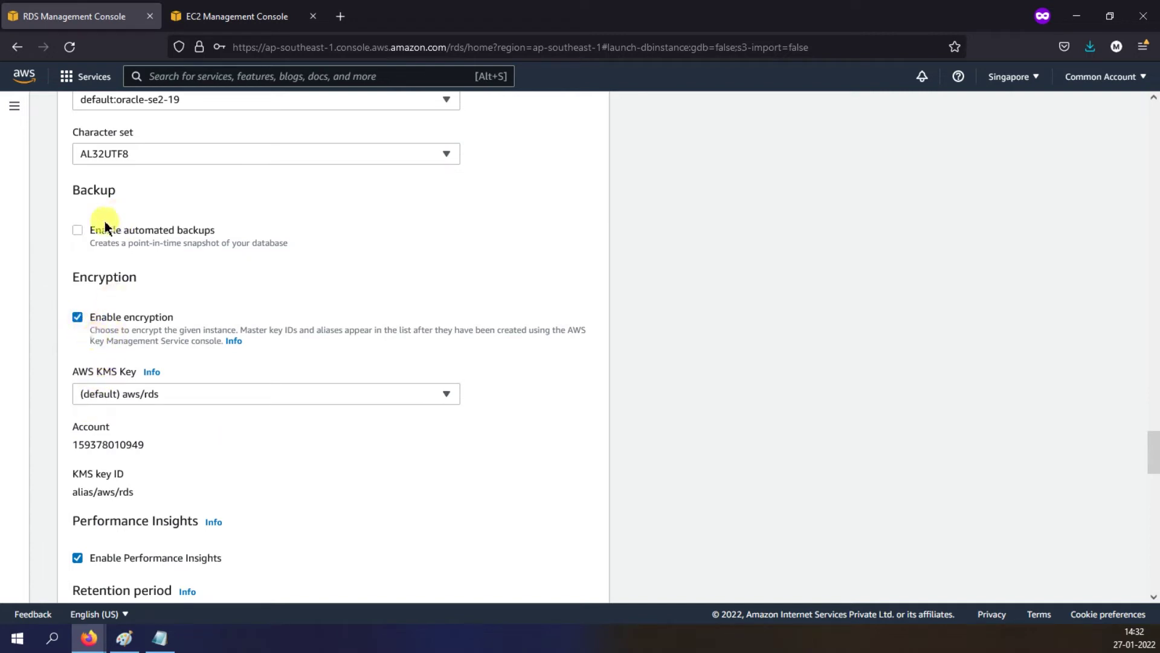
Step: Turn off storage encryption, Performance Insights and Enhanced monitoring
{"action": "left_click", "coordinate": [177, 393]}
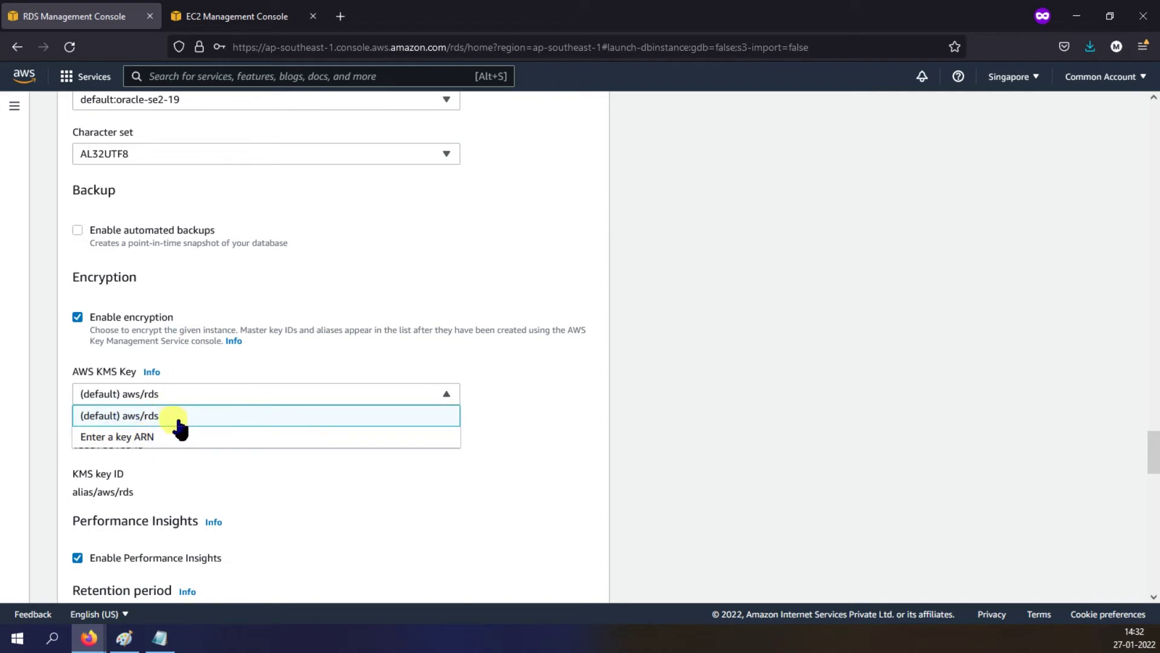
{"action": "left_click", "coordinate": [661, 381]}
{"action": "scroll", "coordinate": [650, 381], "scroll_direction": "down", "scroll_amount": 4}
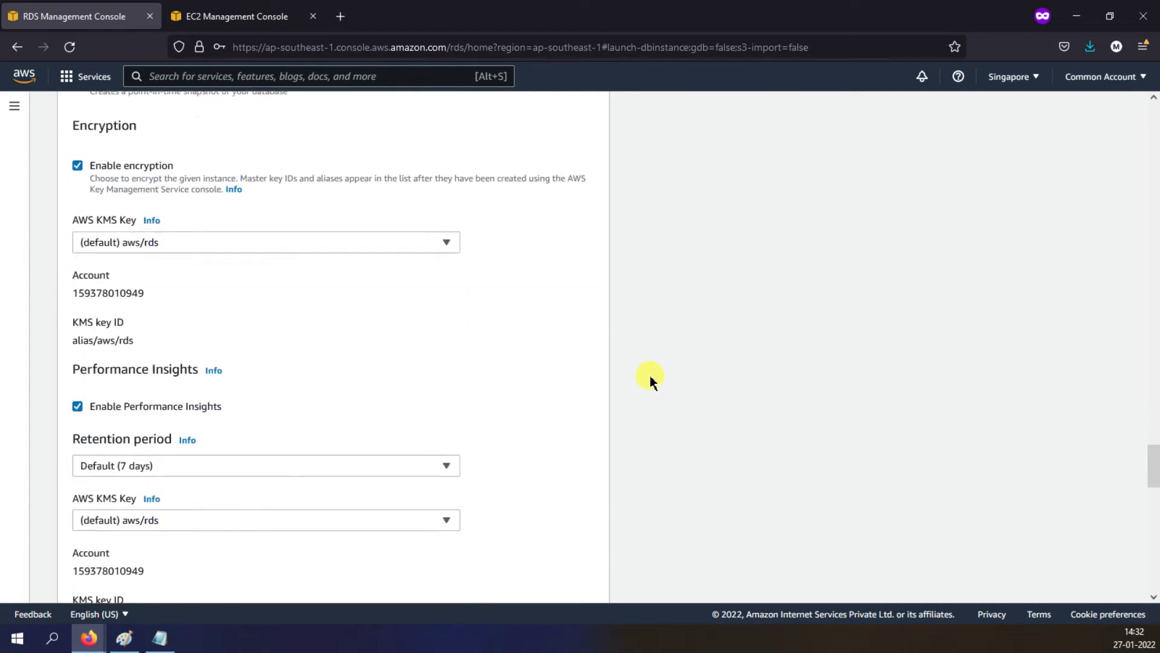
{"action": "scroll", "coordinate": [124, 225], "scroll_direction": "up", "scroll_amount": 2}
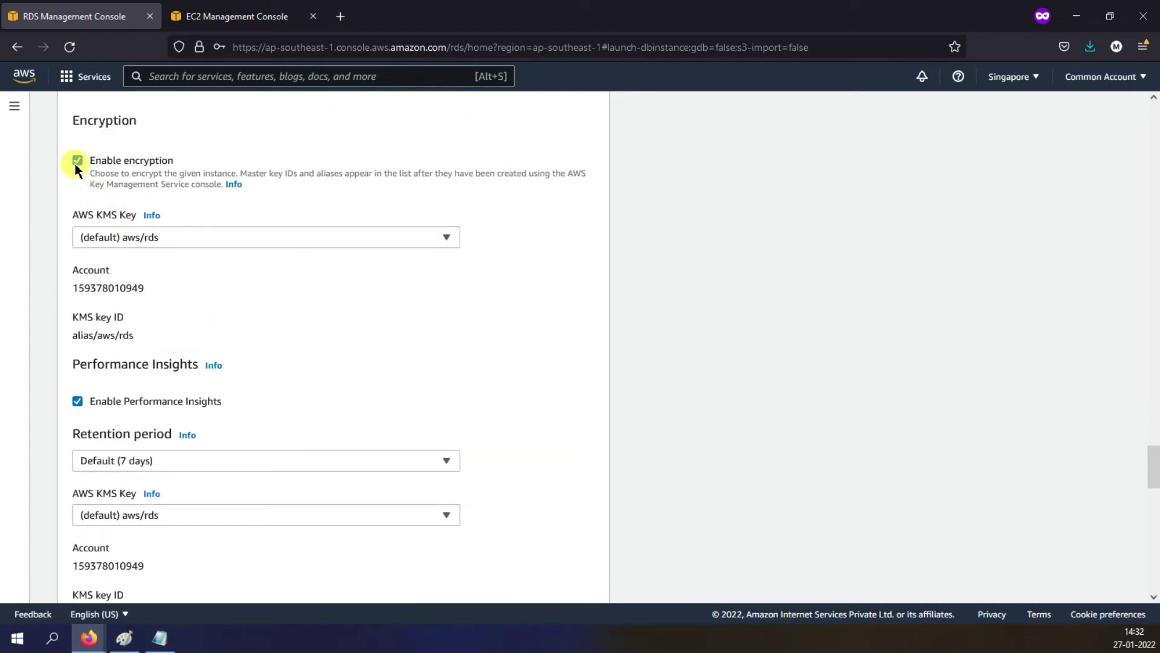
{"action": "left_click", "coordinate": [76, 162]}
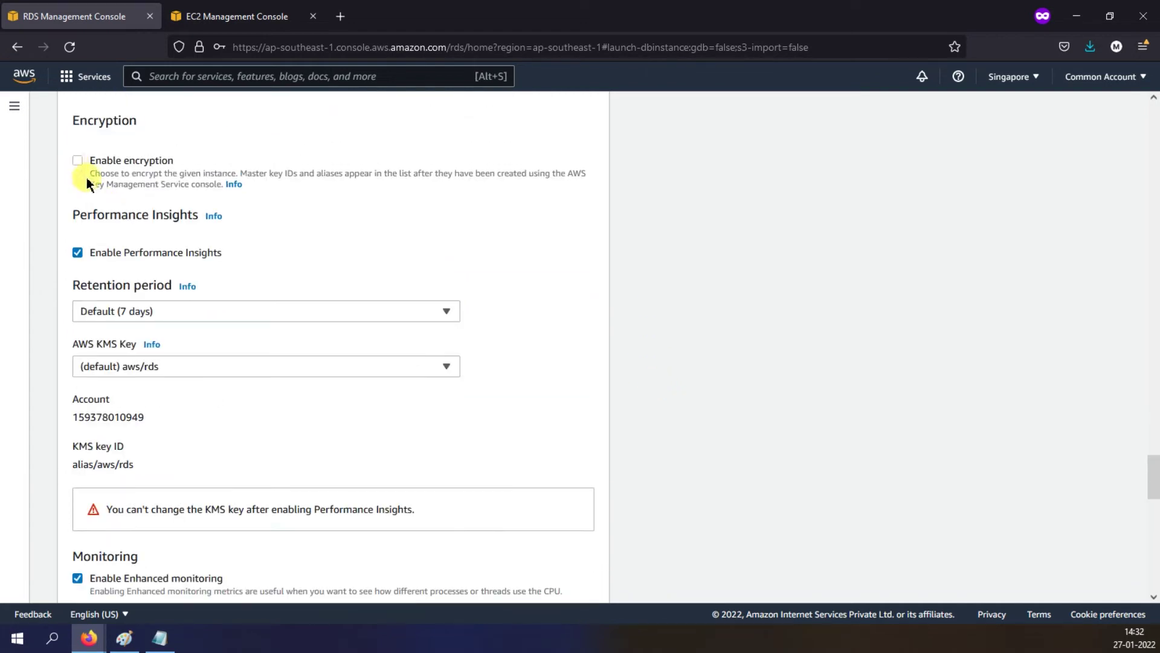
{"action": "left_click", "coordinate": [77, 252]}
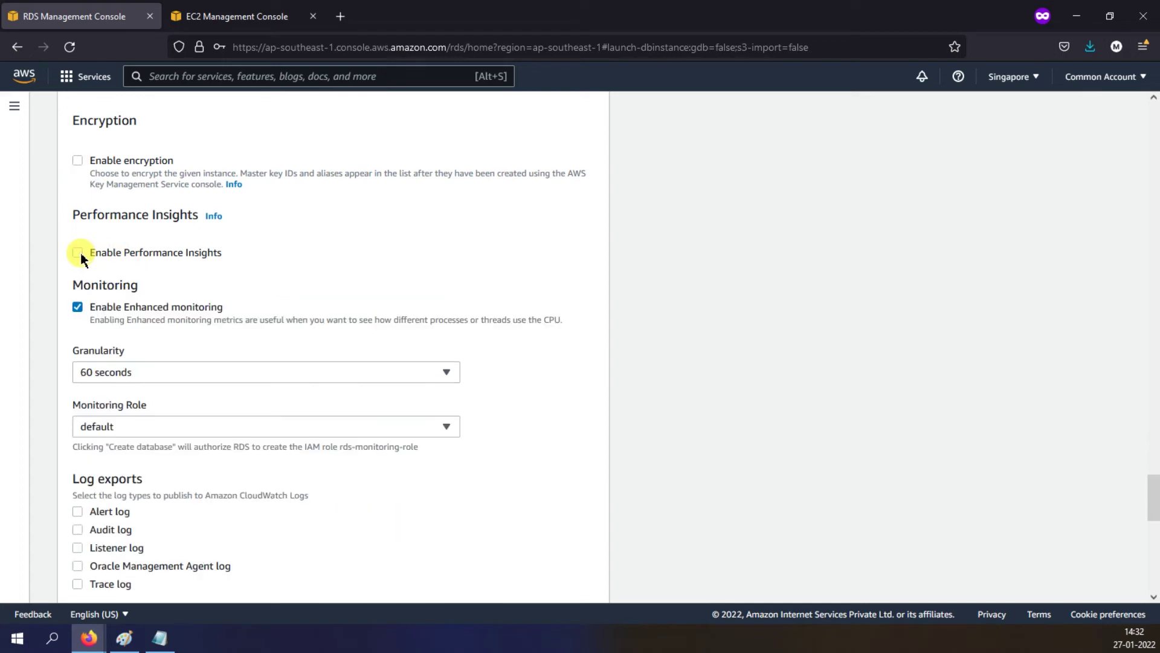
{"action": "left_click", "coordinate": [80, 310]}
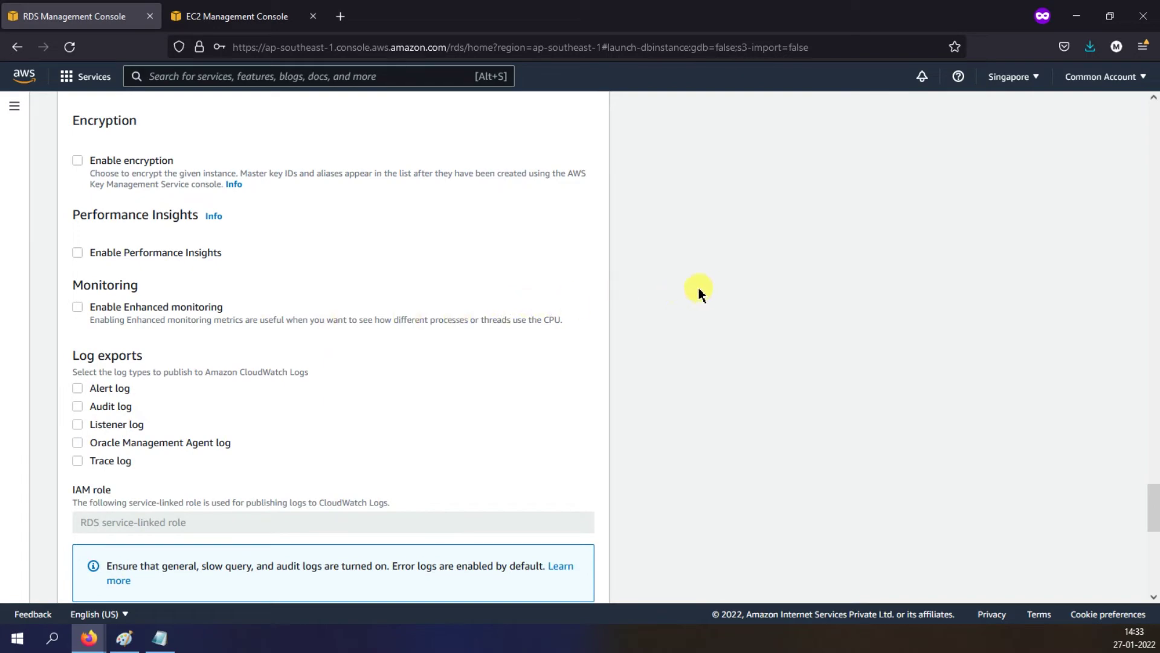
Step: Set the maintenance window to start Sunday at 00:00 UTC for 0.5 hours
{"action": "scroll", "coordinate": [698, 289], "scroll_direction": "down", "scroll_amount": 6}
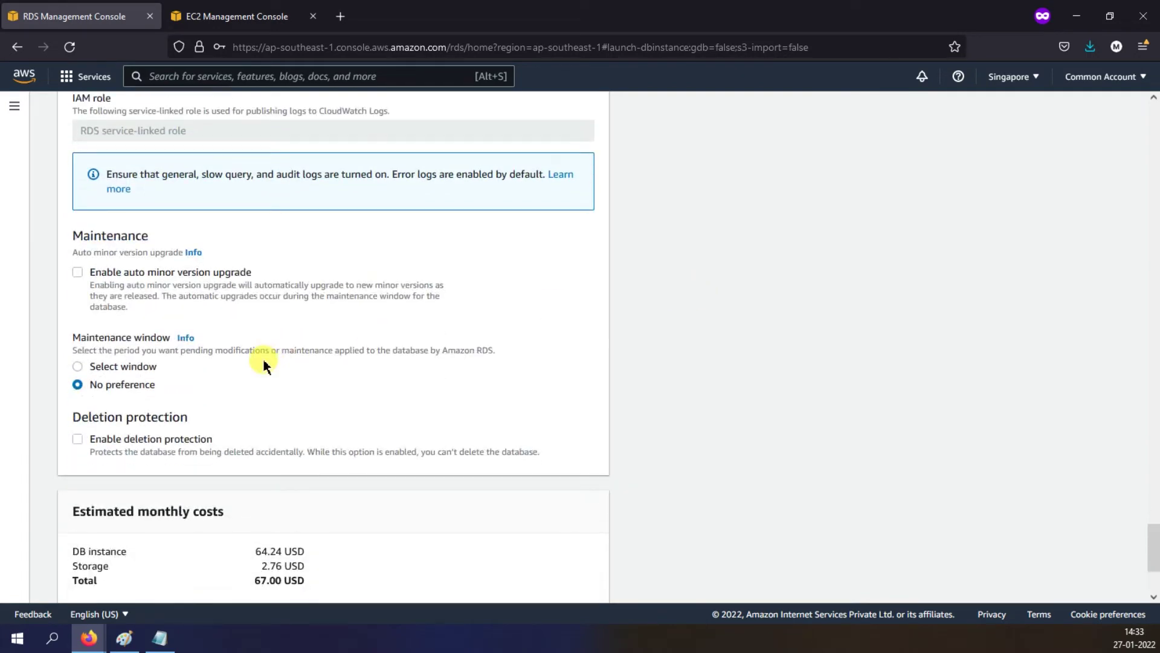
{"action": "scroll", "coordinate": [182, 339], "scroll_direction": "down", "scroll_amount": 1}
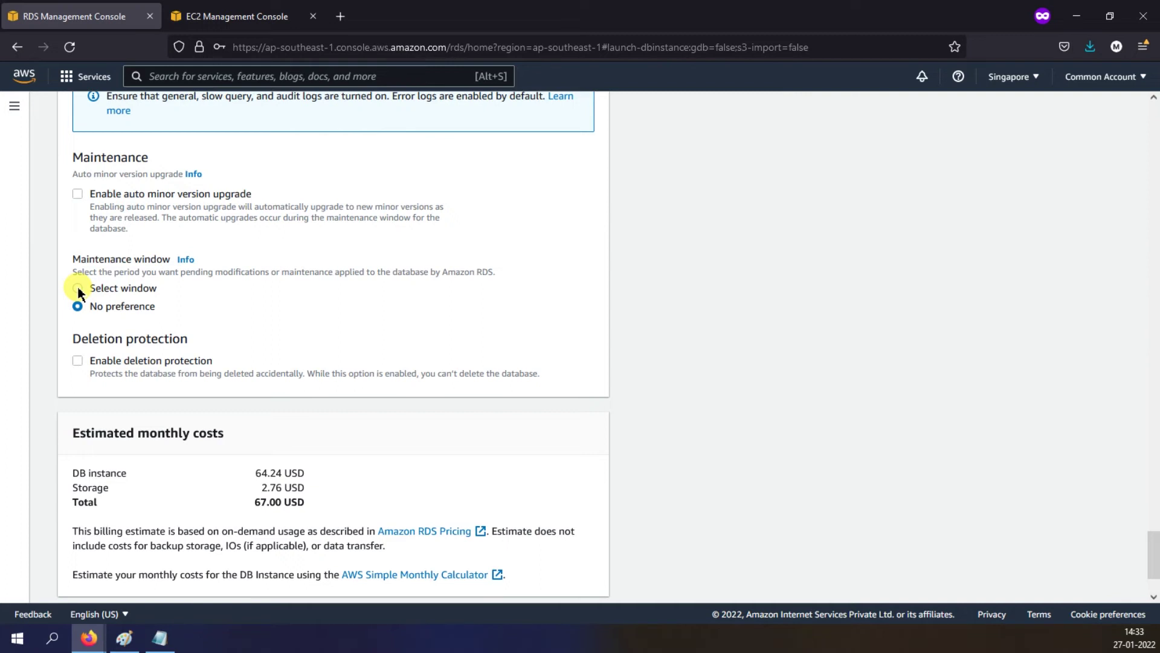
{"action": "left_click", "coordinate": [79, 291]}
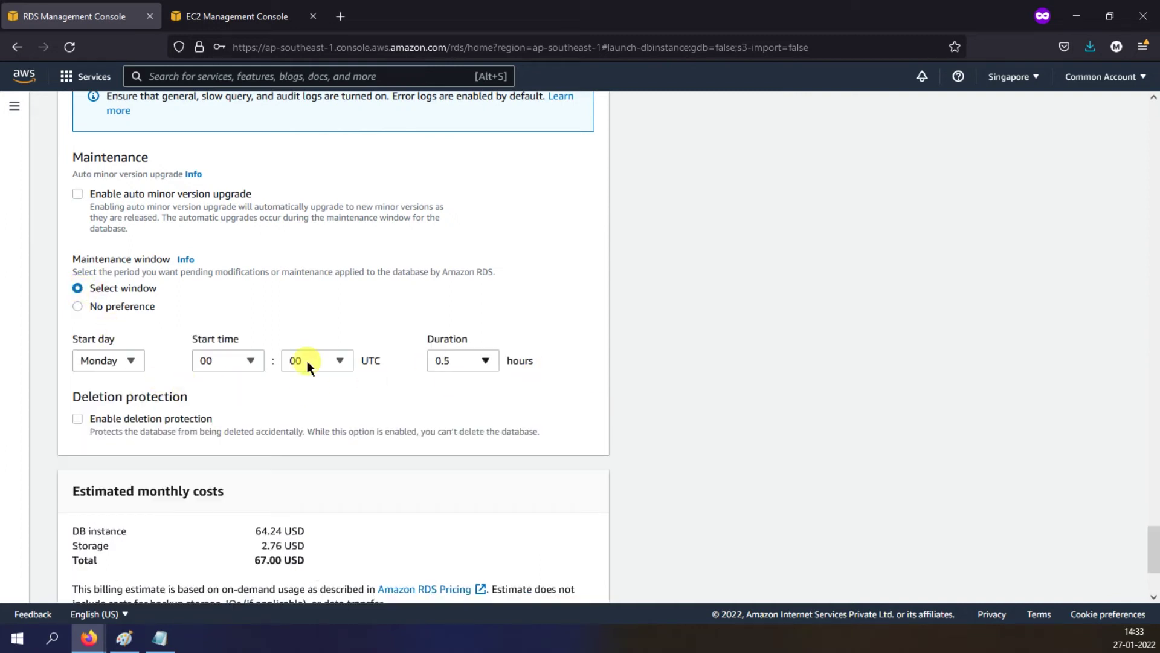
{"action": "left_click", "coordinate": [134, 361]}
{"action": "left_click", "coordinate": [100, 508]}
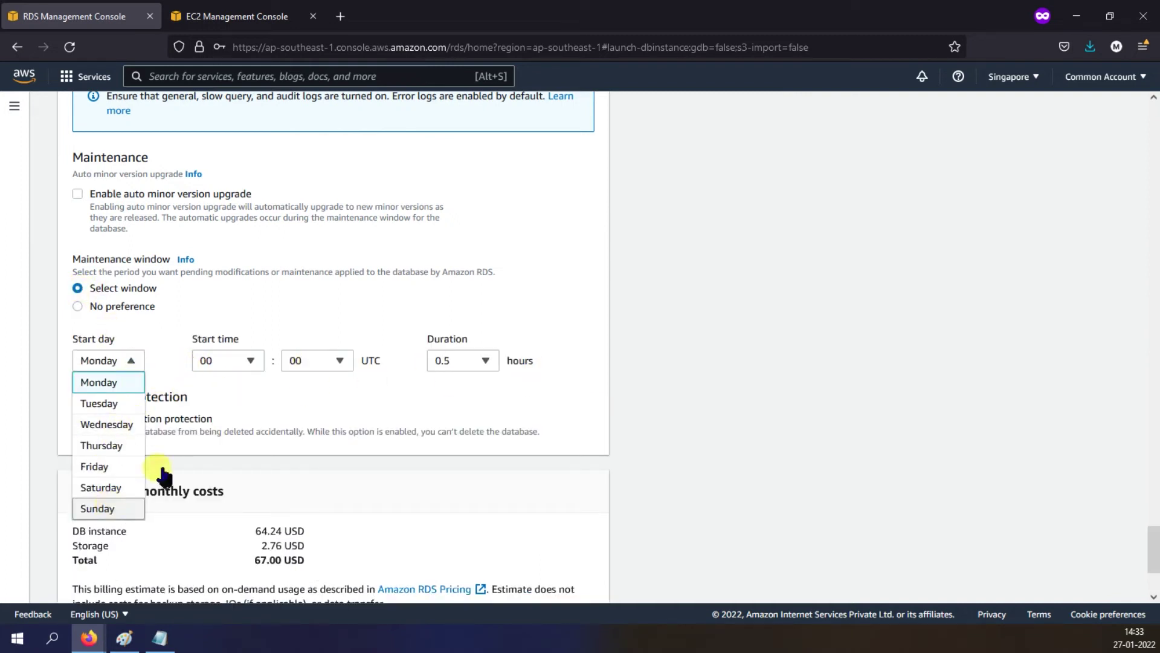
{"action": "left_click", "coordinate": [251, 362]}
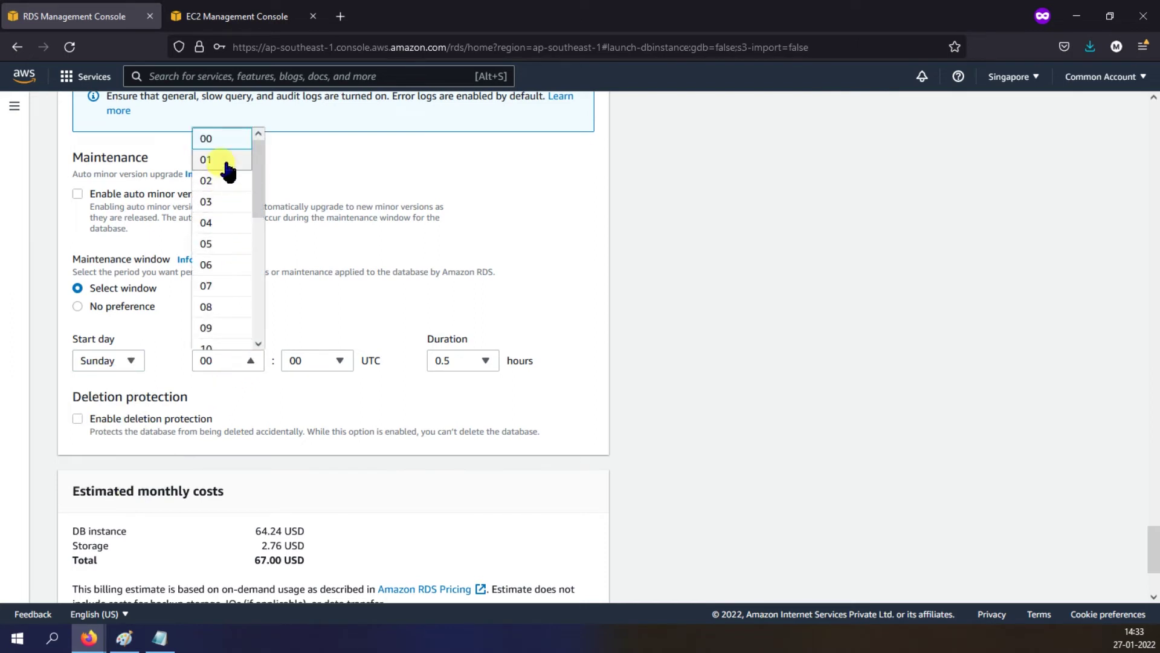
{"action": "left_click", "coordinate": [861, 238]}
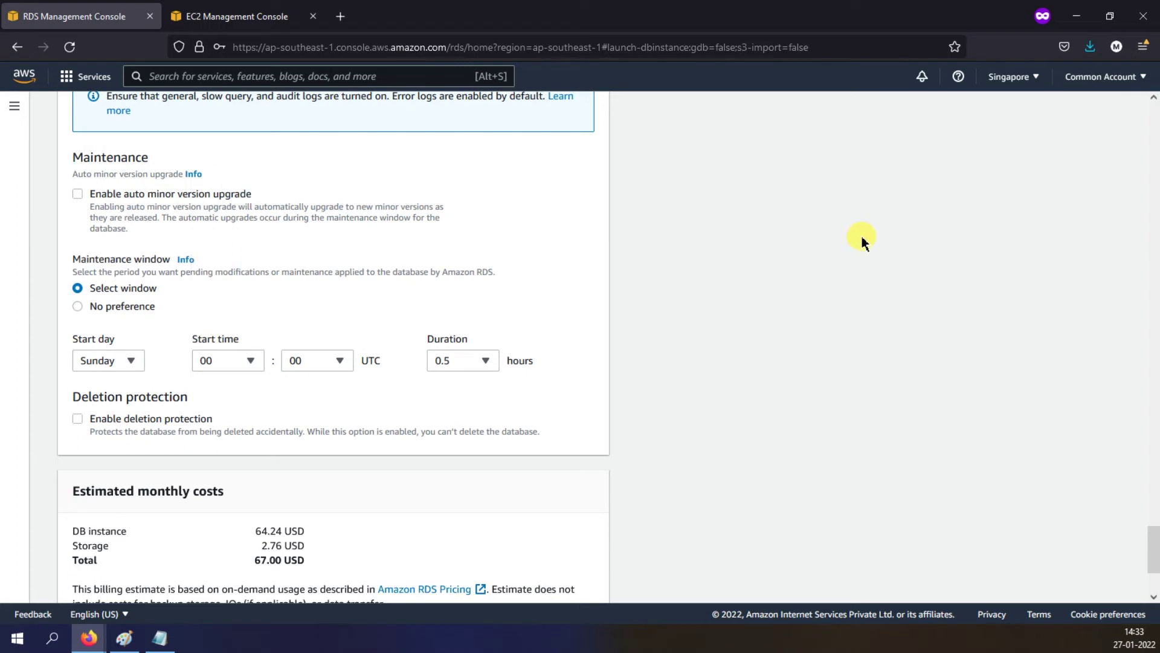
{"action": "left_click", "coordinate": [487, 362]}
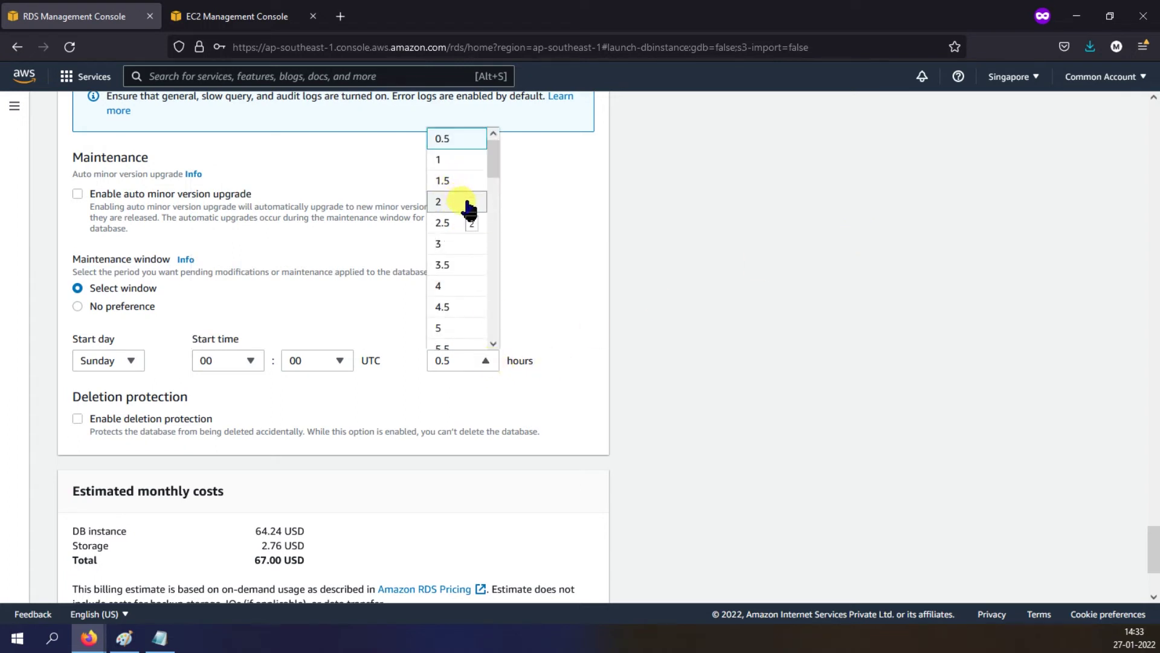
{"action": "left_click", "coordinate": [712, 287]}
Step: Turn off auto minor version upgrade and check the 67.00 USD estimated monthly cost
{"action": "scroll", "coordinate": [393, 402], "scroll_direction": "down", "scroll_amount": 2}
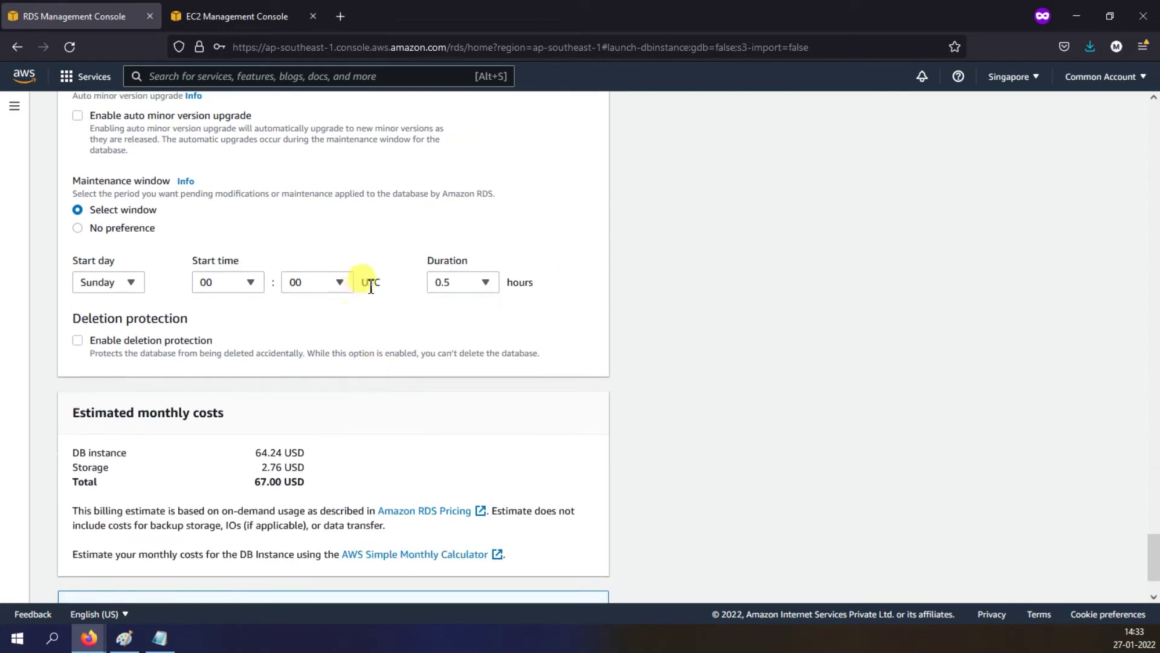
{"action": "left_click_drag", "start_coordinate": [362, 281], "coordinate": [384, 281]}
{"action": "left_click", "coordinate": [357, 345]}
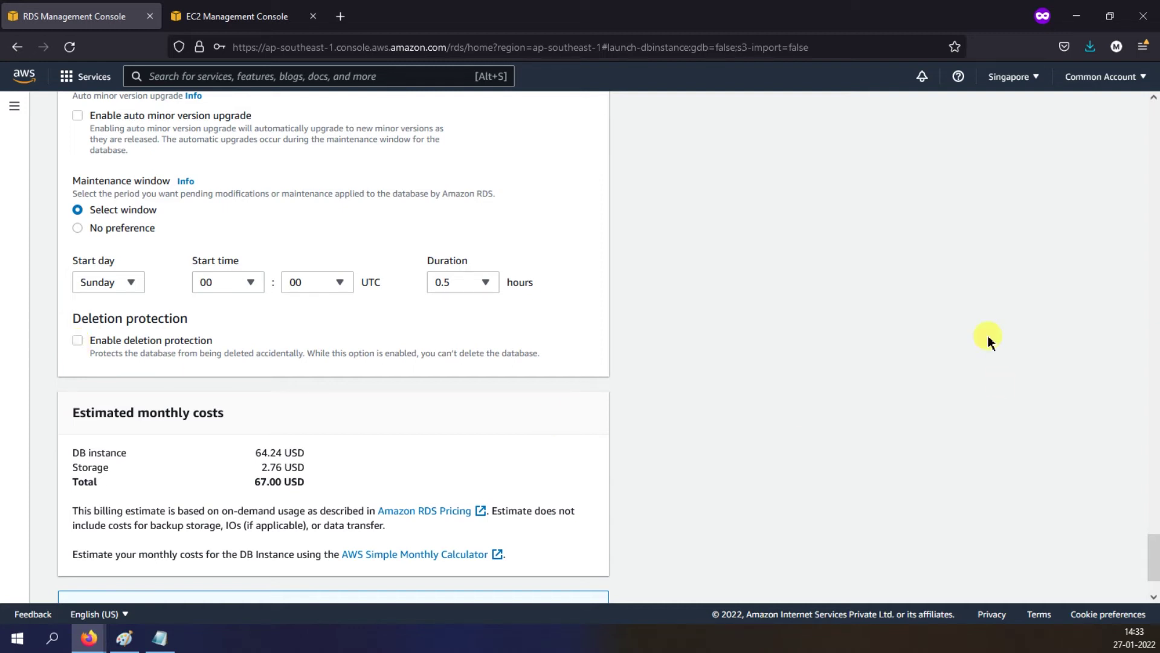
{"action": "scroll", "coordinate": [810, 296], "scroll_direction": "down", "scroll_amount": 2}
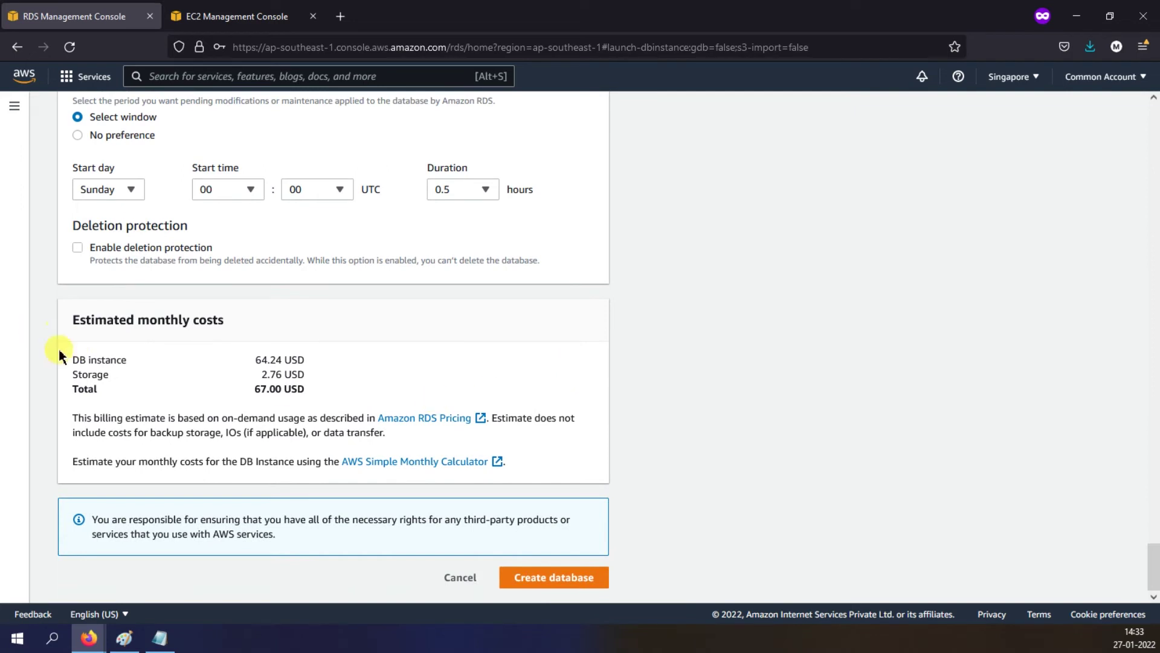
{"action": "left_click_drag", "start_coordinate": [256, 389], "coordinate": [307, 389]}
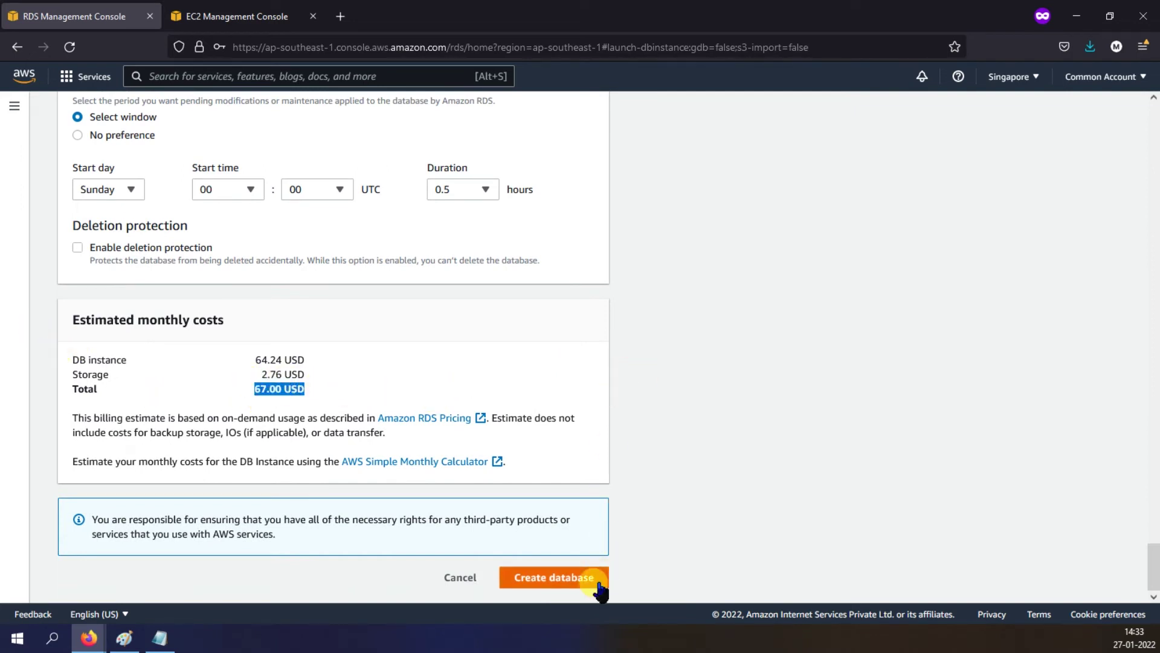
Step: Create the database, open devops-oracle-rds-101 and confirm its Configuration shows DB name ORCL
{"action": "left_click", "coordinate": [555, 579]}
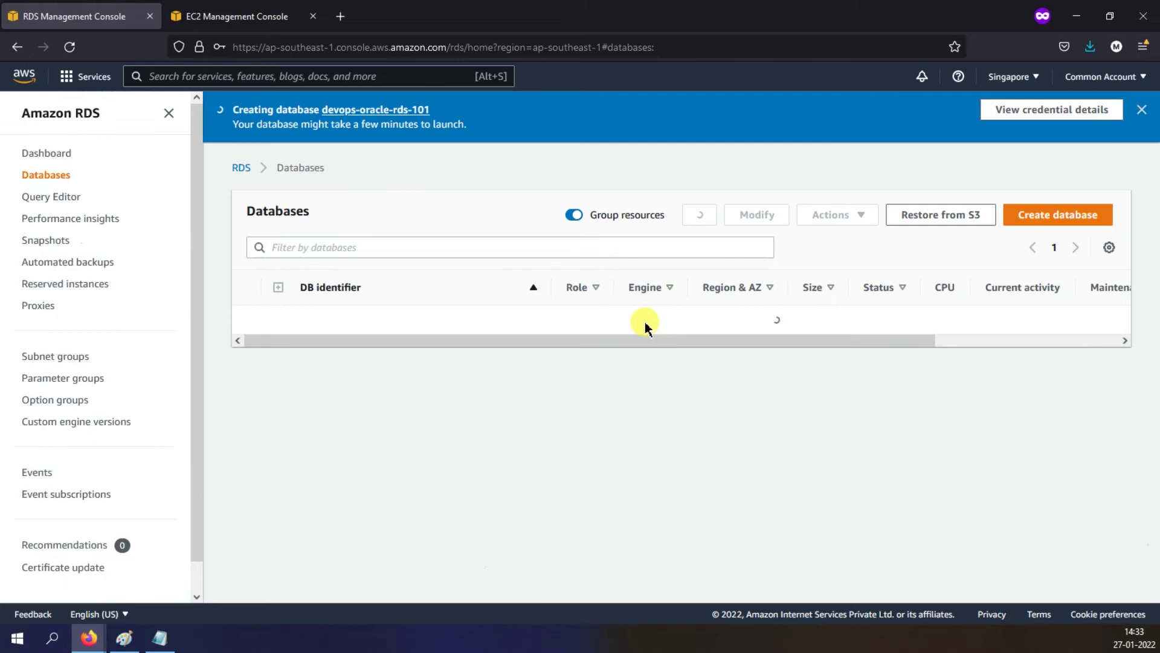
{"action": "left_click", "coordinate": [251, 320]}
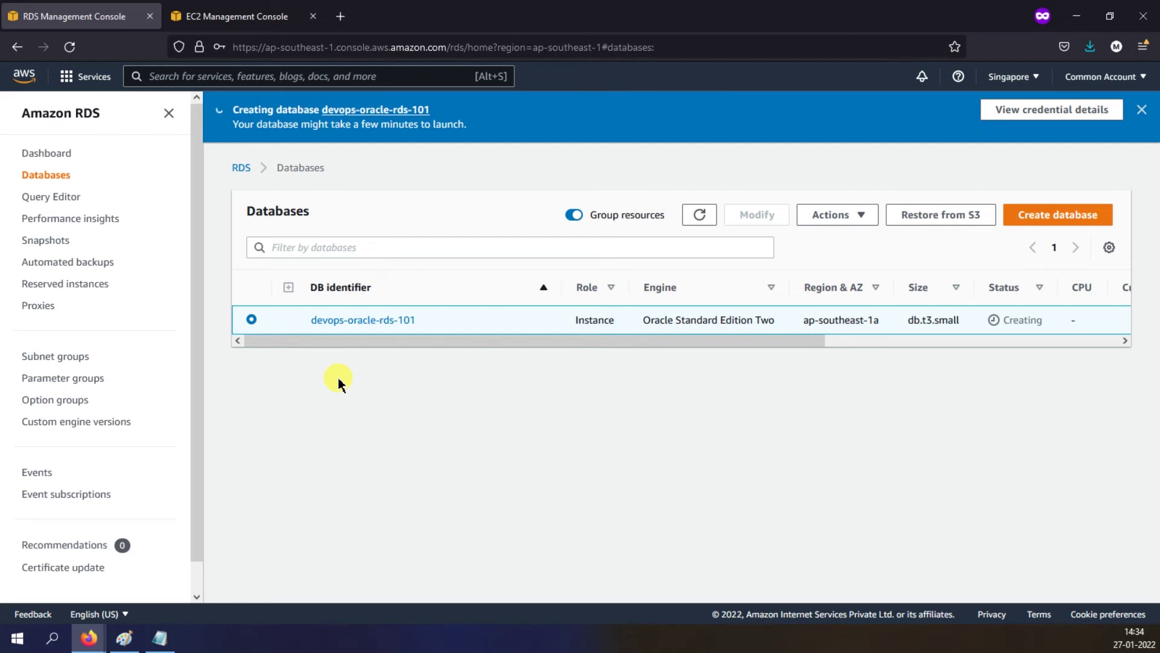
{"action": "left_click", "coordinate": [336, 321]}
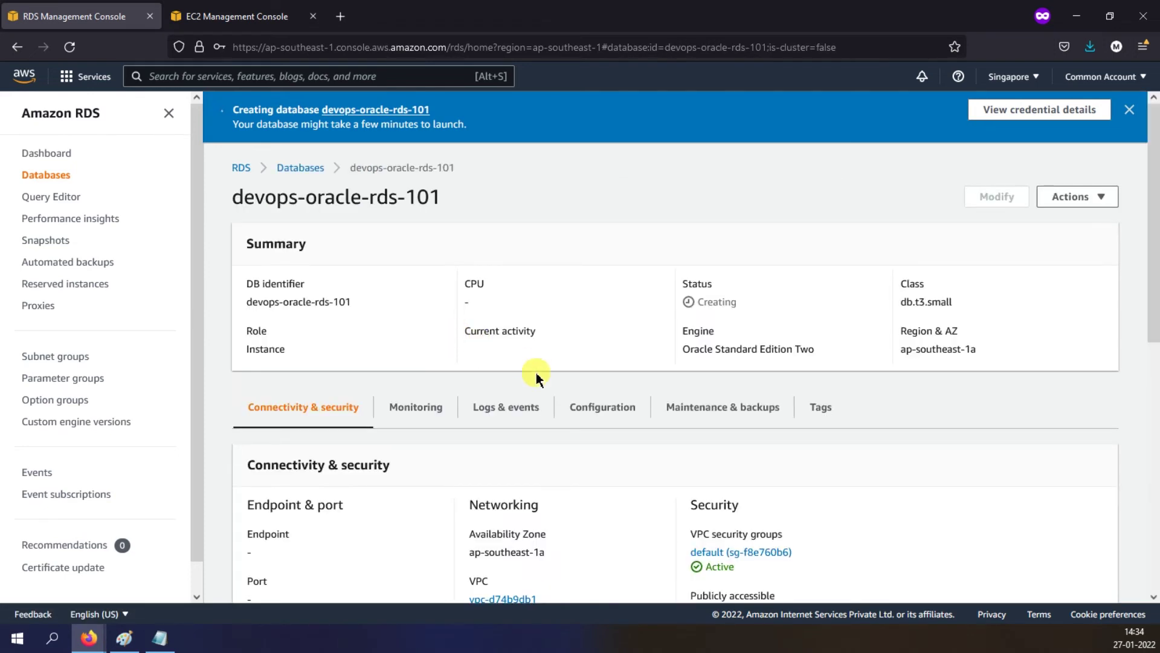
{"action": "left_click", "coordinate": [603, 411]}
{"action": "scroll", "coordinate": [603, 404], "scroll_direction": "down", "scroll_amount": 3}
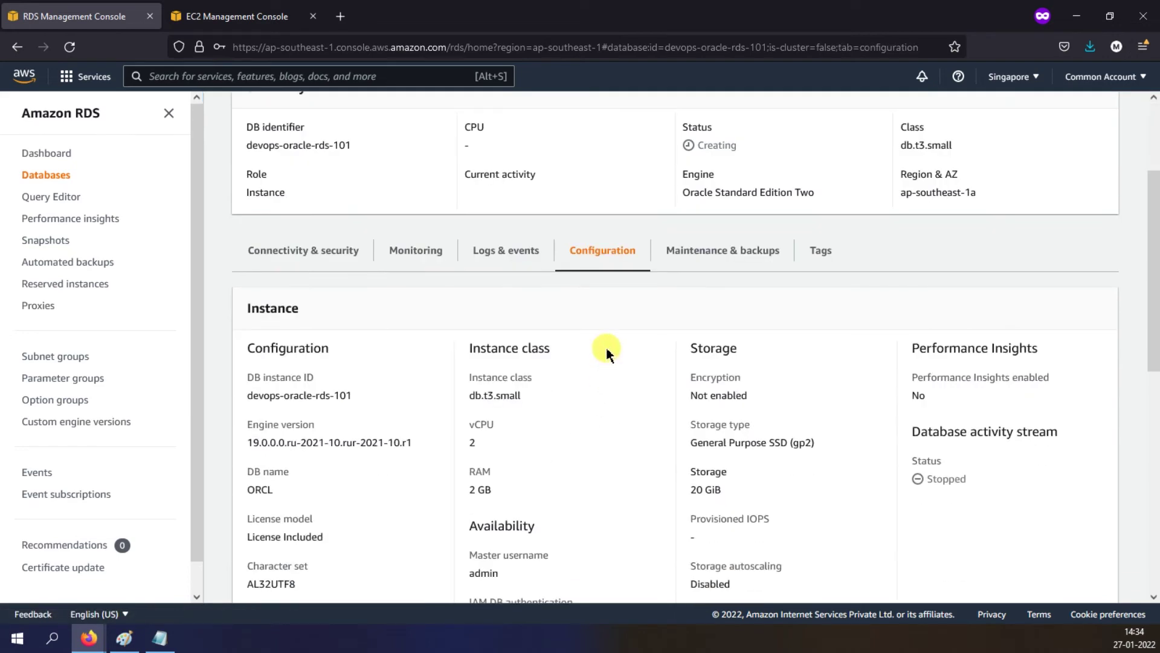
{"action": "left_click_drag", "start_coordinate": [247, 489], "coordinate": [276, 493]}
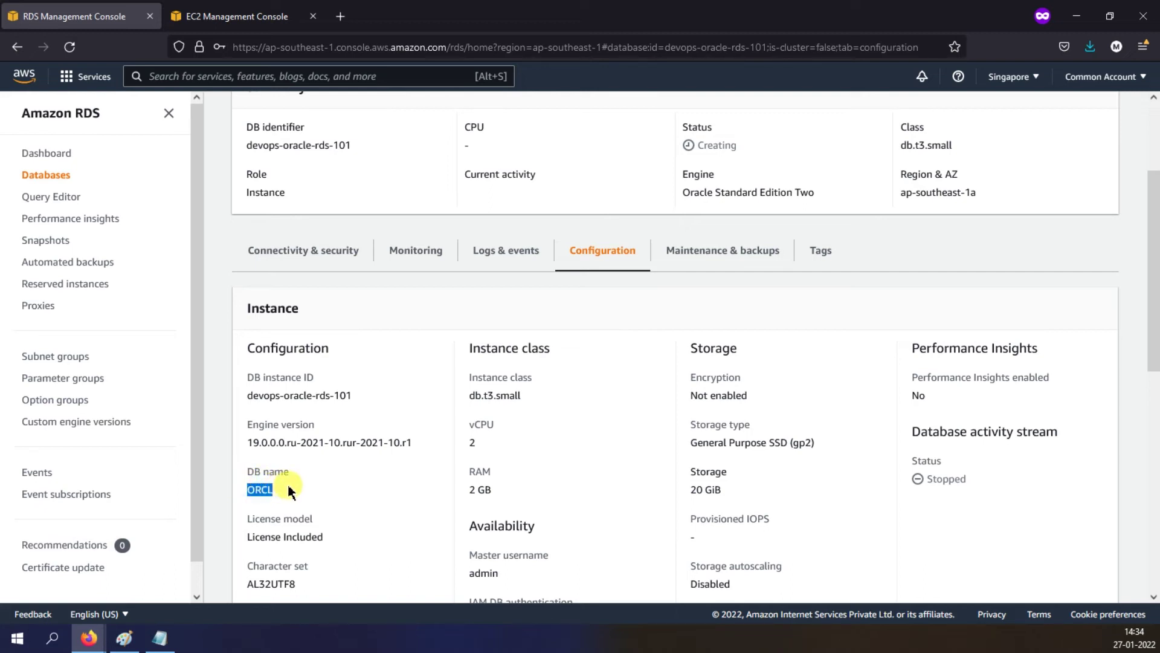
{"action": "left_click", "coordinate": [305, 488]}
{"action": "left_click_drag", "start_coordinate": [253, 494], "coordinate": [273, 491]}
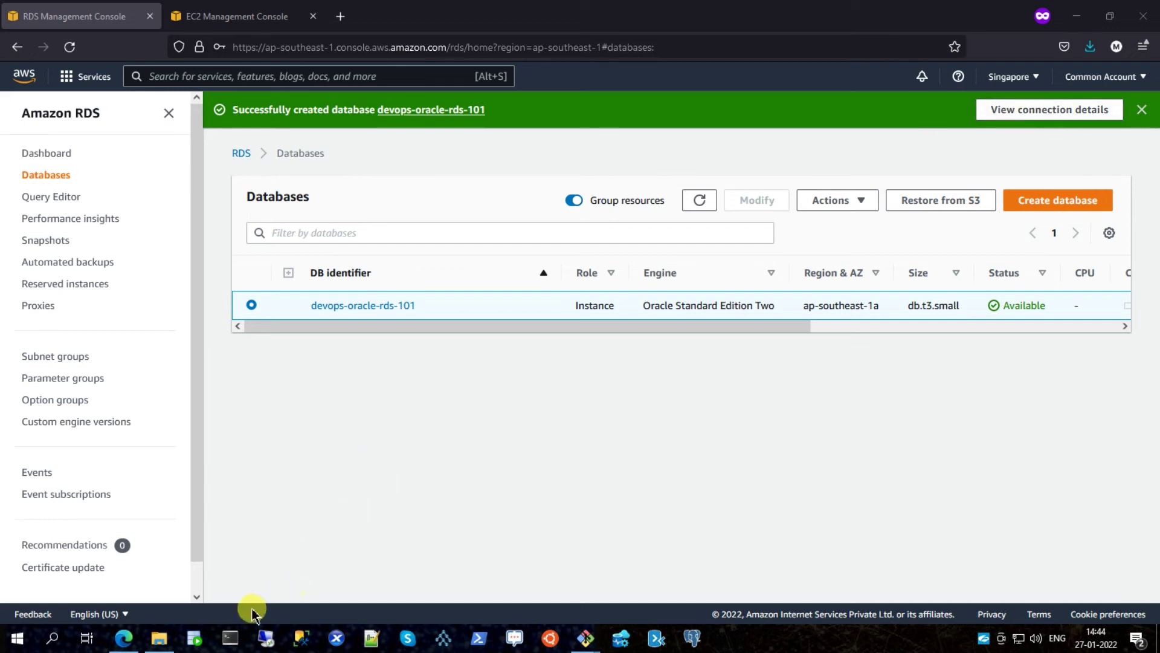
Step: Copy the devops-oracle-rds-101 endpoint hostname and note port 1521, then go to SQL Developer
{"action": "left_click", "coordinate": [193, 637]}
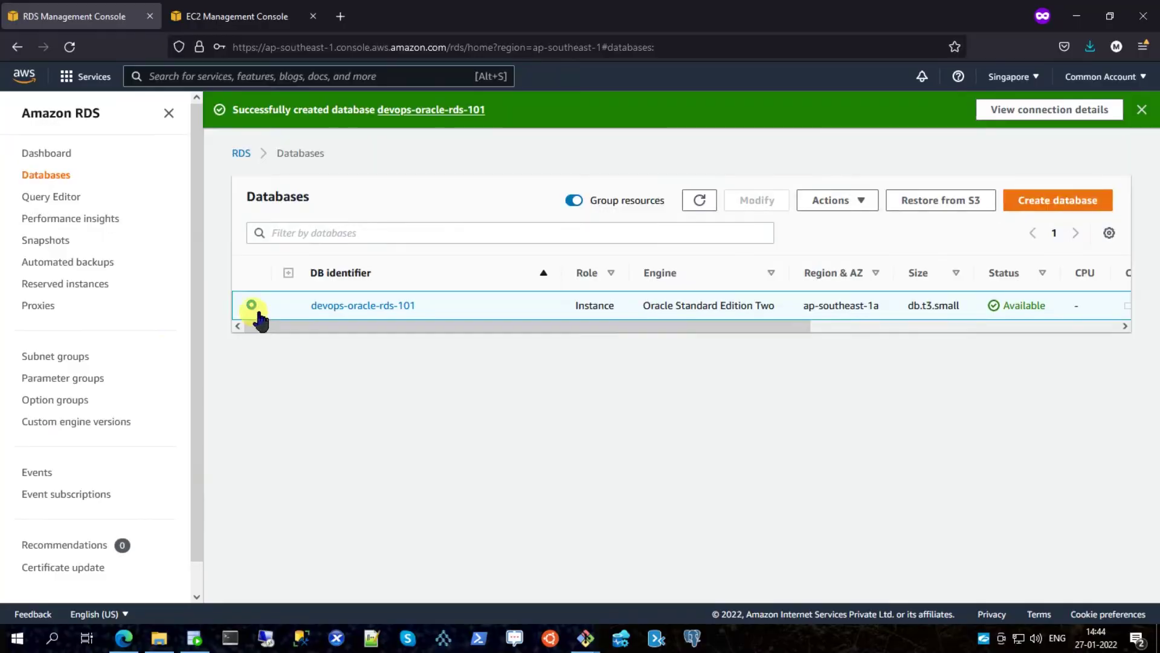
{"action": "left_click", "coordinate": [335, 307]}
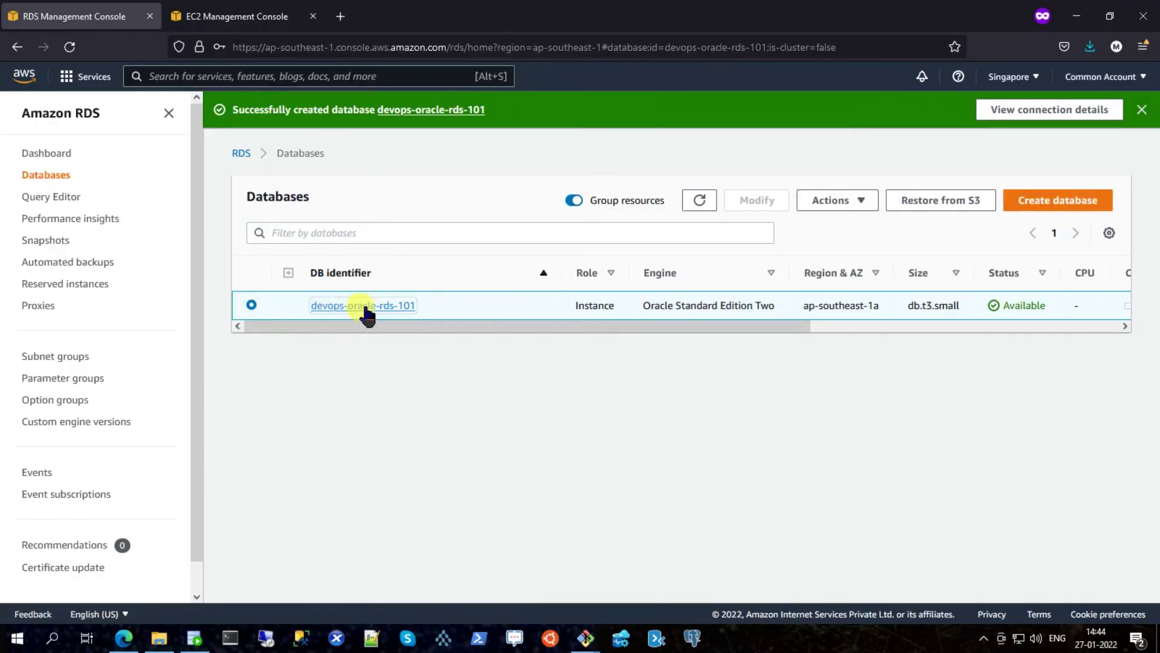
{"action": "scroll", "coordinate": [383, 415], "scroll_direction": "down", "scroll_amount": 3}
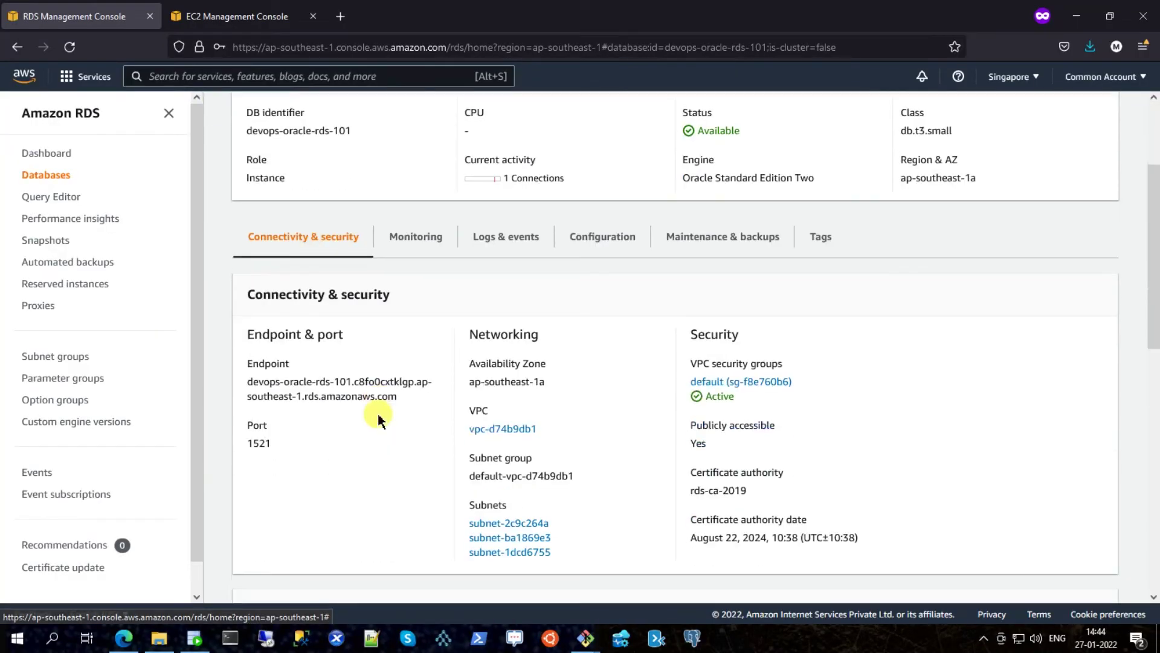
{"action": "left_click_drag", "start_coordinate": [246, 382], "coordinate": [391, 403]}
{"action": "key", "text": "ctrl+c"}
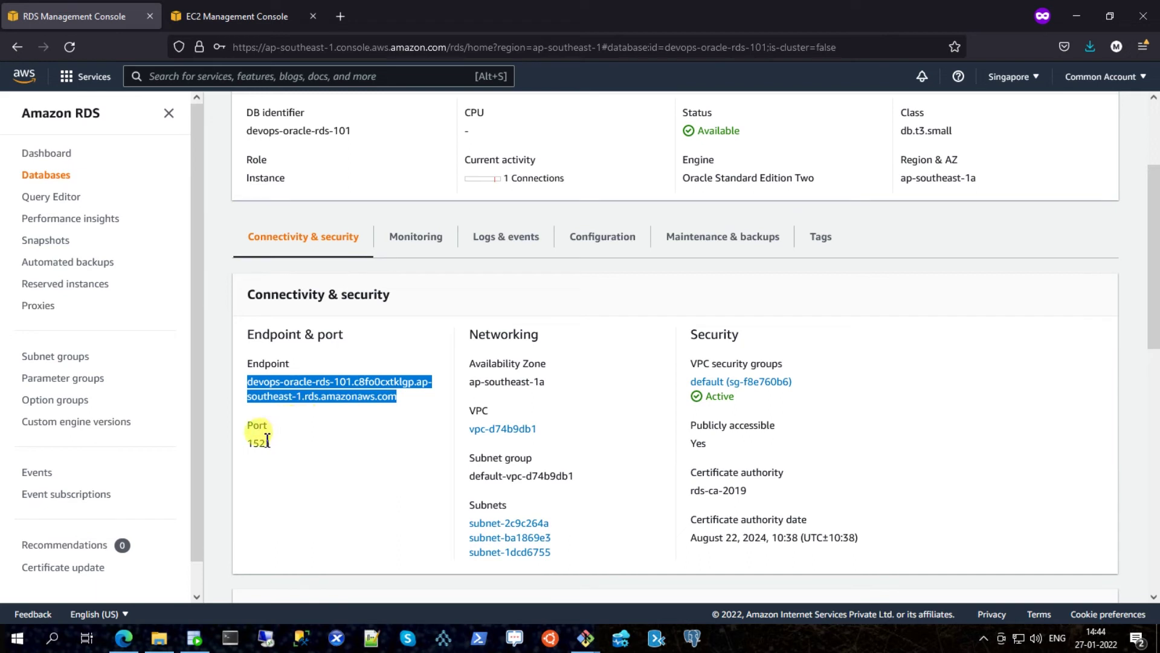
{"action": "left_click_drag", "start_coordinate": [248, 448], "coordinate": [268, 444]}
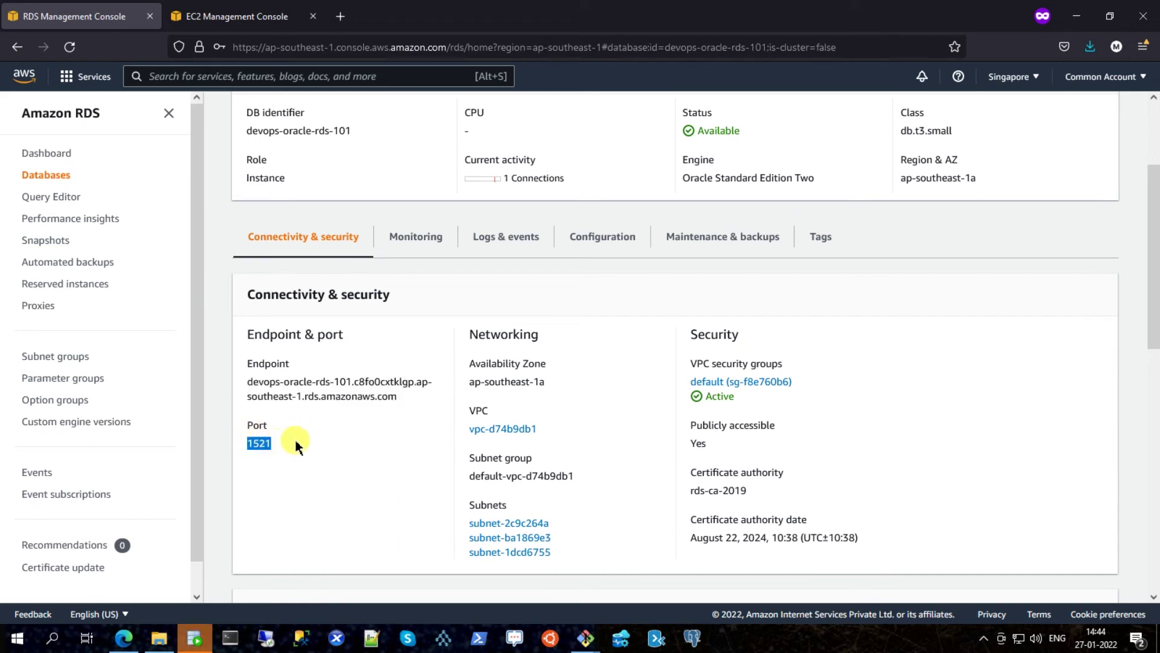
{"action": "left_click", "coordinate": [195, 638]}
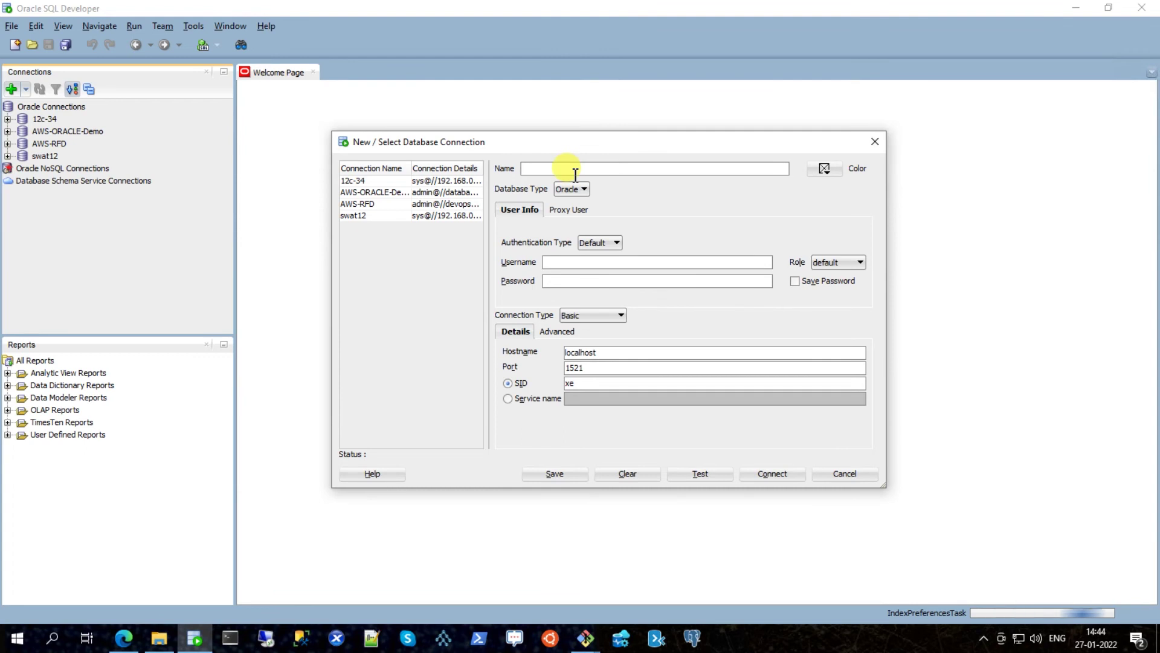
Step: Name the connection DevOps-RDS with username admin and the account password, default role
{"action": "type", "text": "DevOps"}
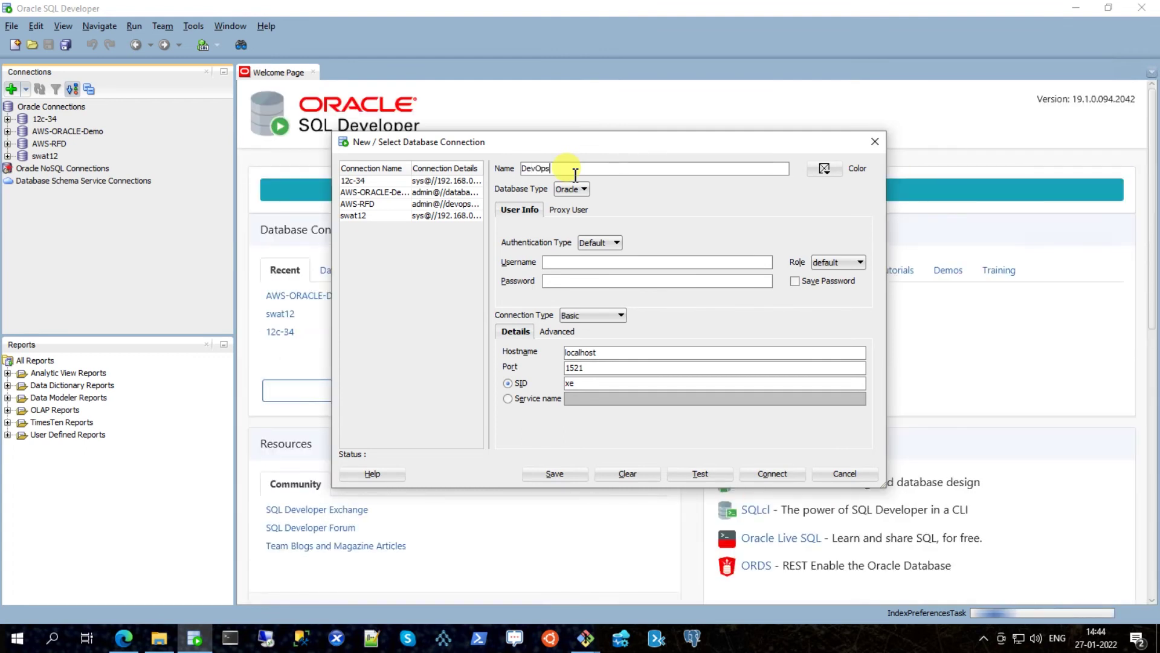
{"action": "type", "text": "RDS"}
{"action": "left_click", "coordinate": [561, 263]}
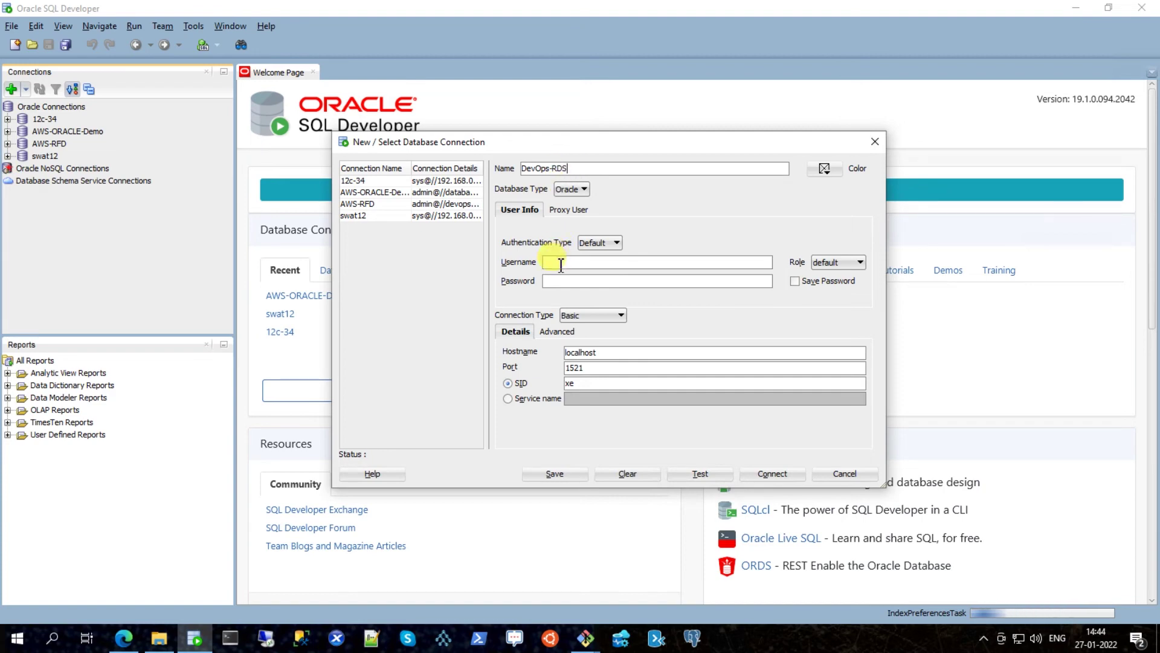
{"action": "type", "text": "admin"}
{"action": "key", "text": "Tab"}
{"action": "type", "text": "admin"}
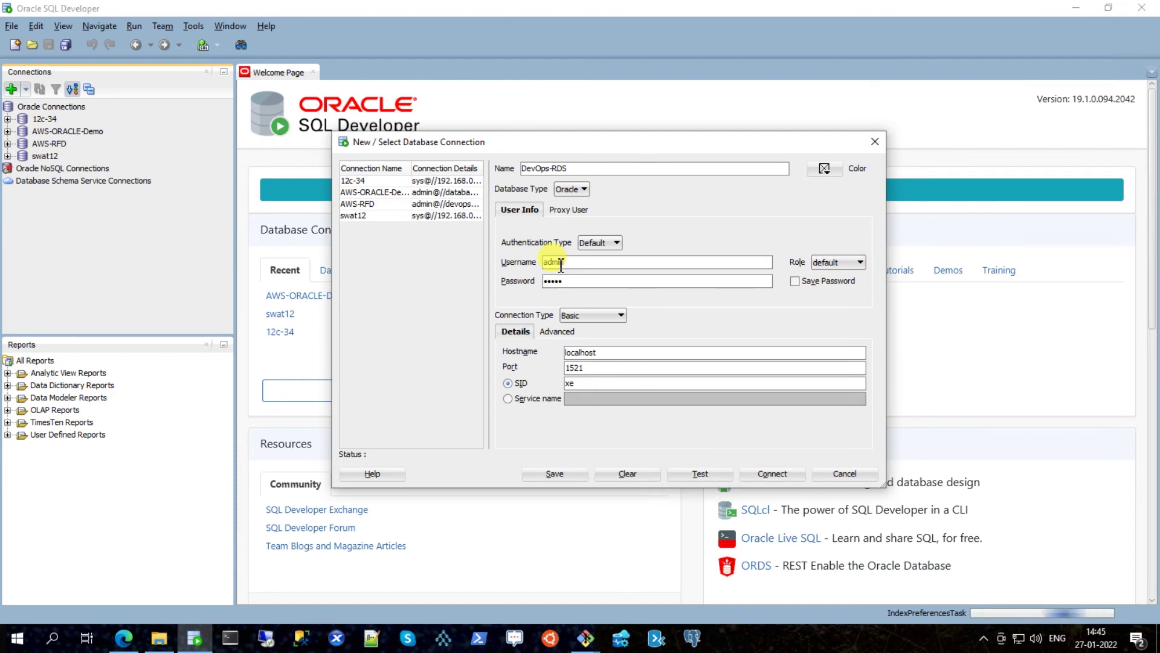
{"action": "type", "text": "123456"}
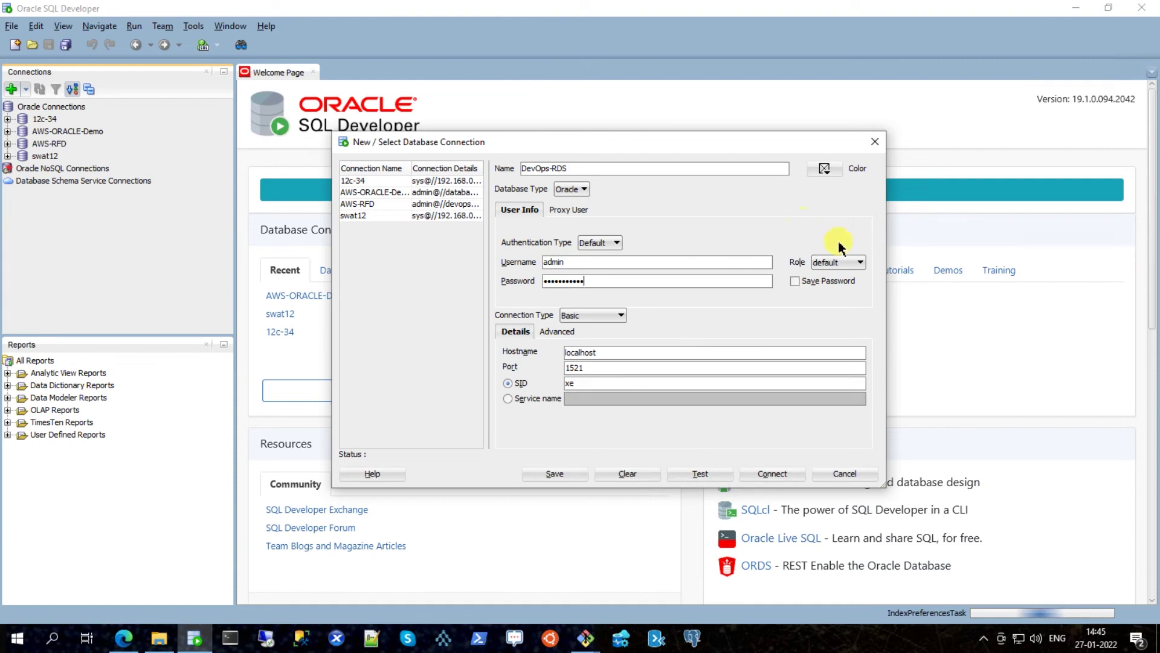
{"action": "left_click", "coordinate": [863, 263]}
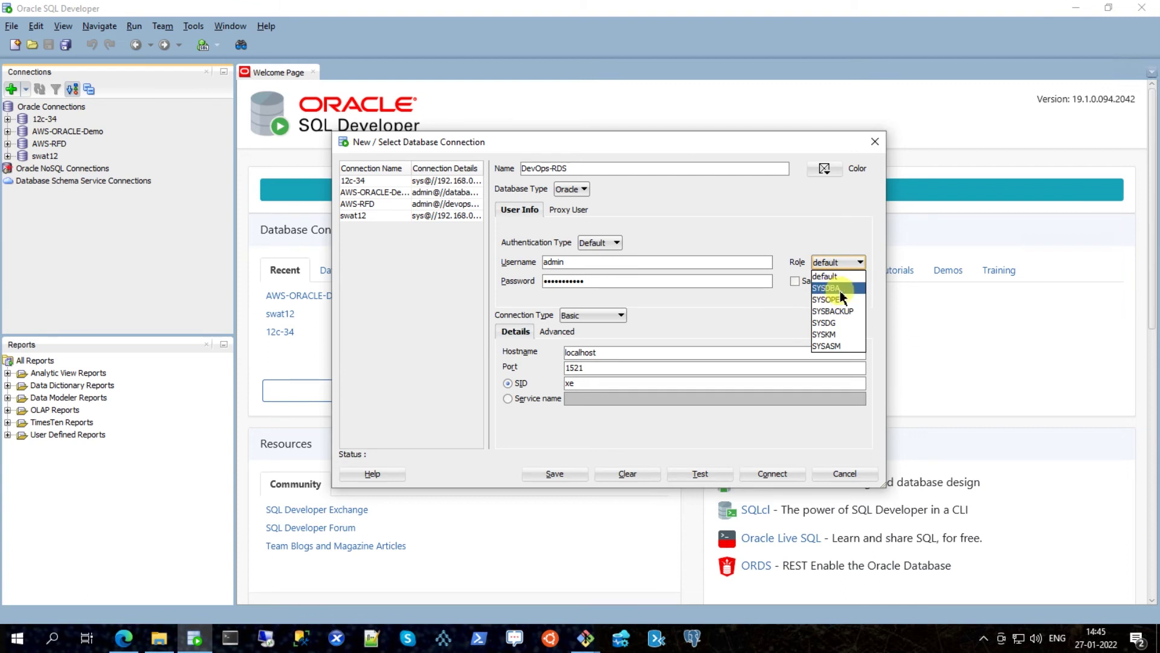
{"action": "left_click", "coordinate": [716, 310]}
Step: Set the hostname to the pasted RDS endpoint and SID to ORCL, test, then connect
{"action": "left_click_drag", "start_coordinate": [615, 356], "coordinate": [559, 352]}
{"action": "key", "text": "BackSpace"}
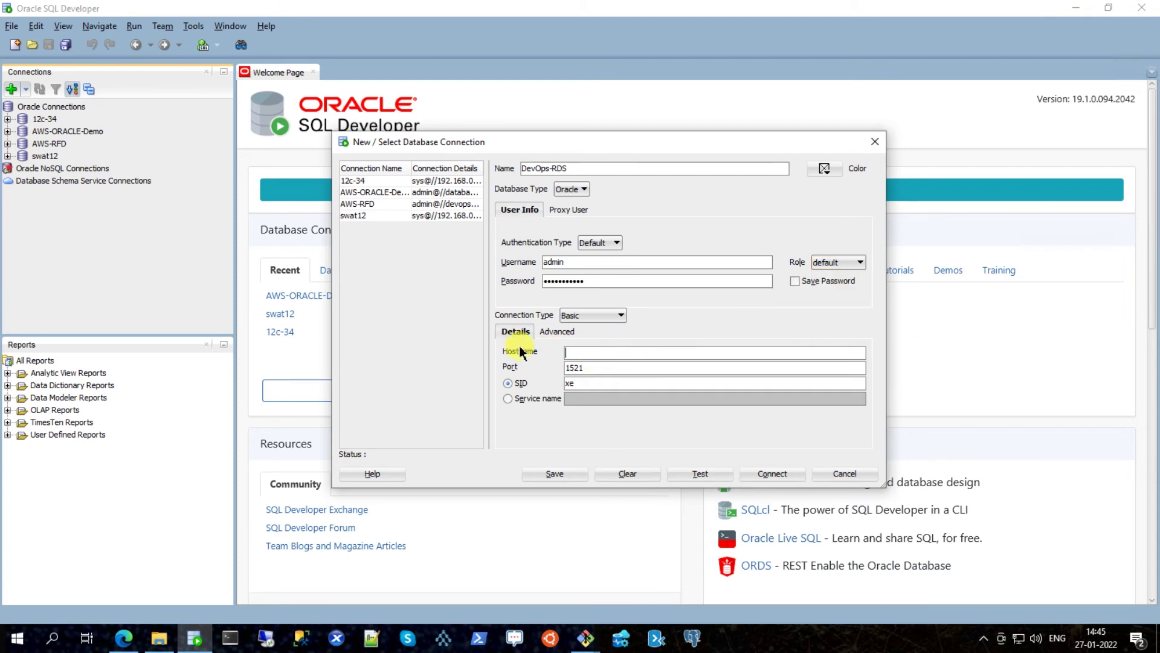
{"action": "key", "text": "ctrl+v"}
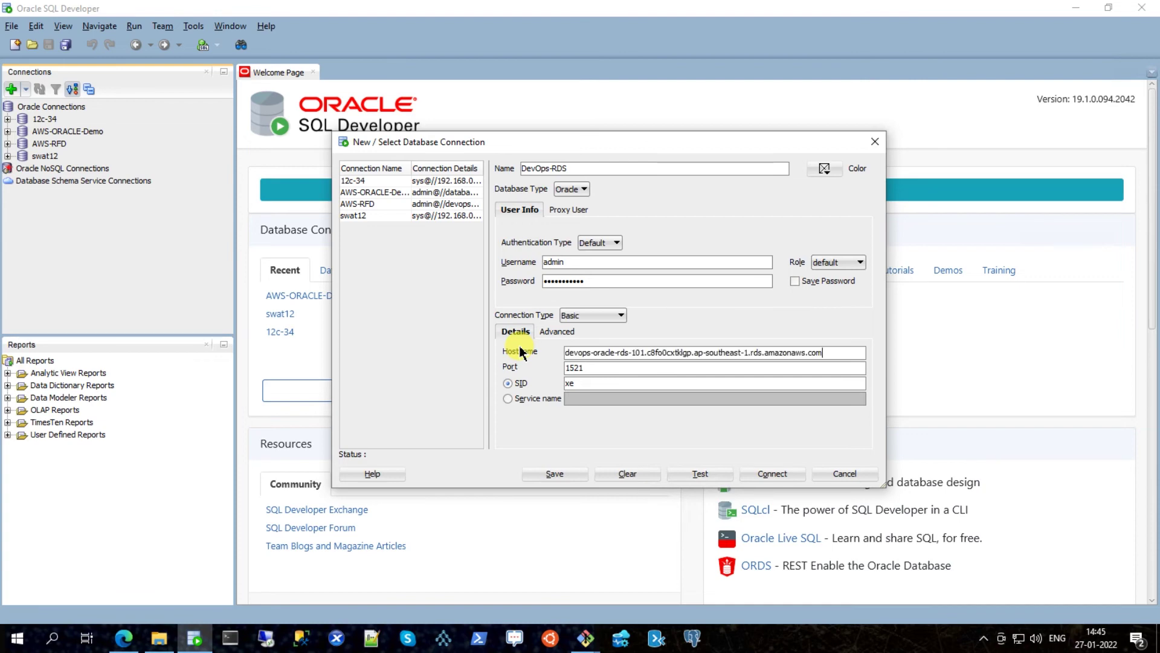
{"action": "key", "text": "Tab"}
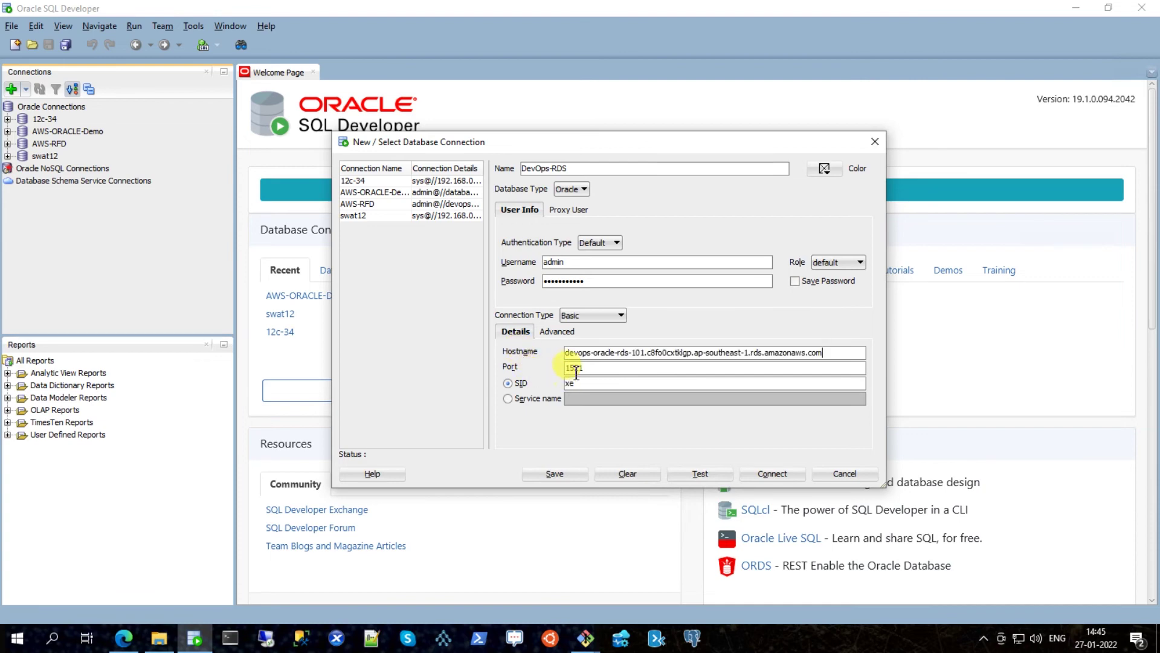
{"action": "key", "text": "Tab"}
{"action": "type", "text": "OR"}
{"action": "left_click", "coordinate": [696, 473]}
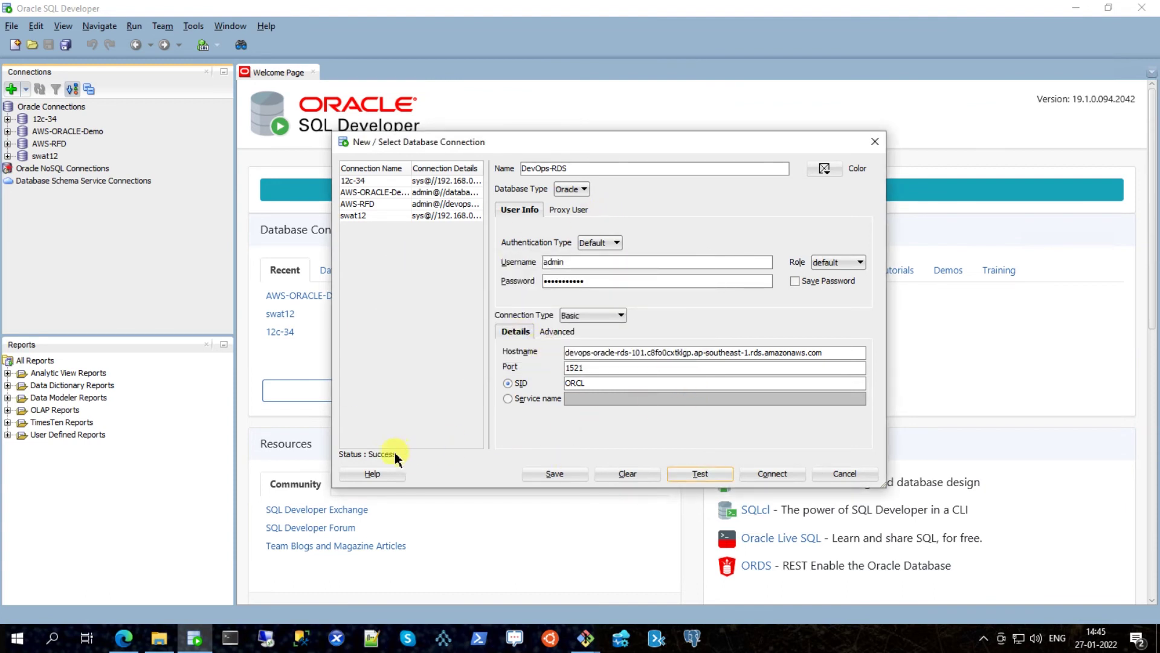
{"action": "left_click", "coordinate": [700, 481]}
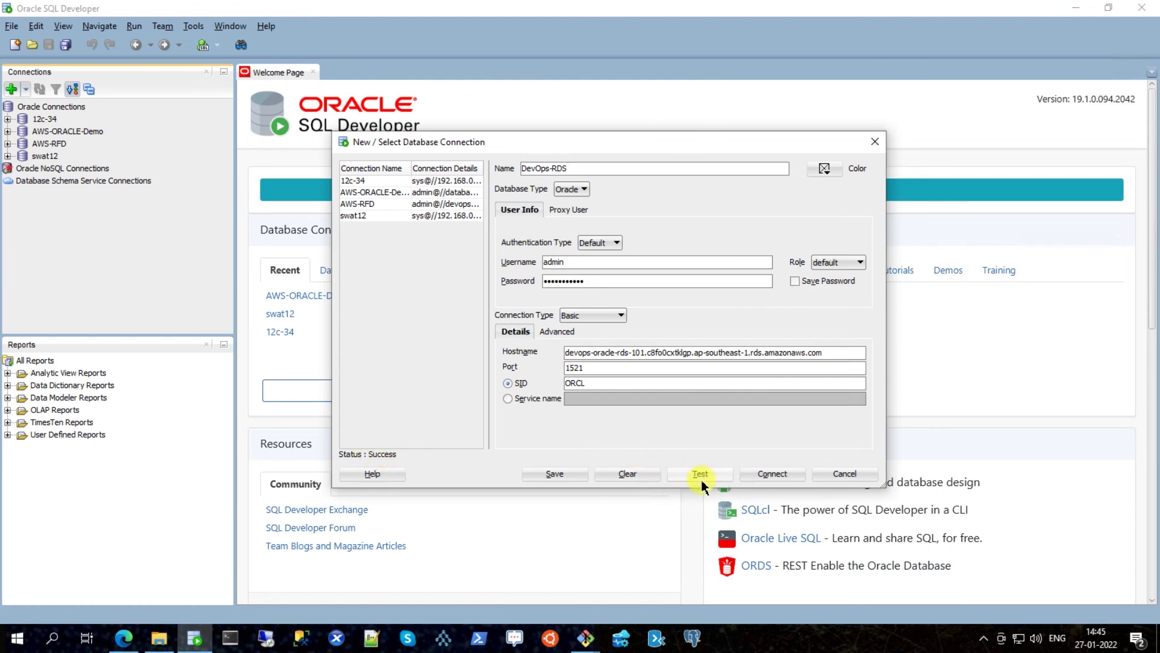
{"action": "left_click", "coordinate": [771, 475]}
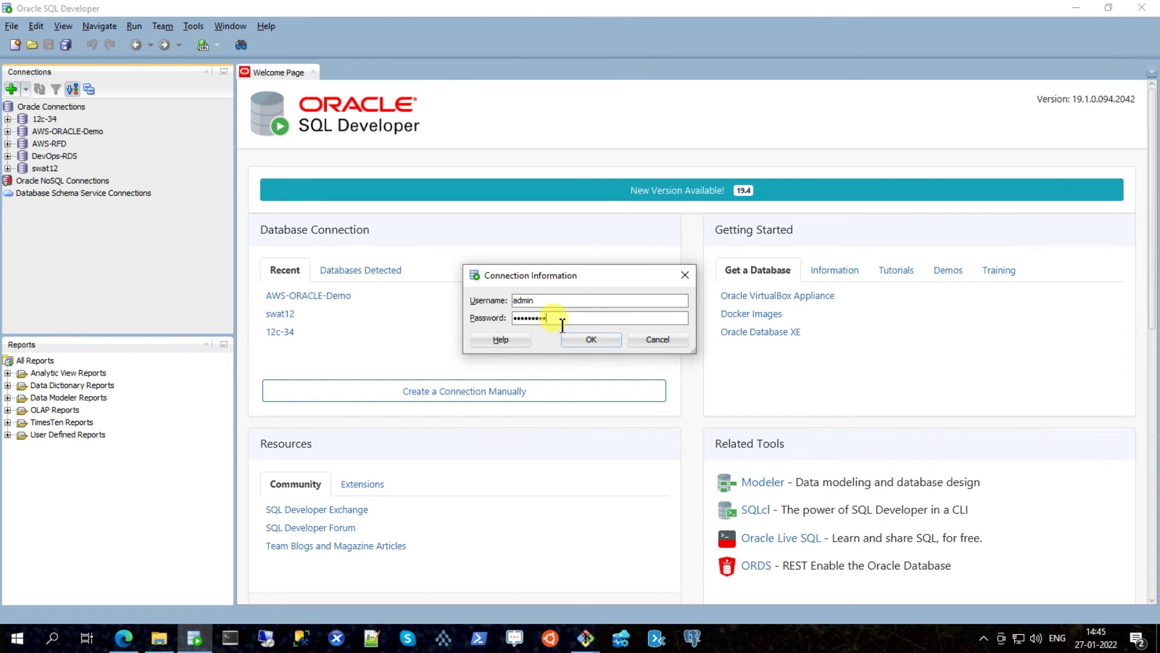
Step: Confirm the login, expand DevOps-RDS and list Other Users such as RDSADMIN, SYS and SYSTEM
{"action": "left_click", "coordinate": [589, 341]}
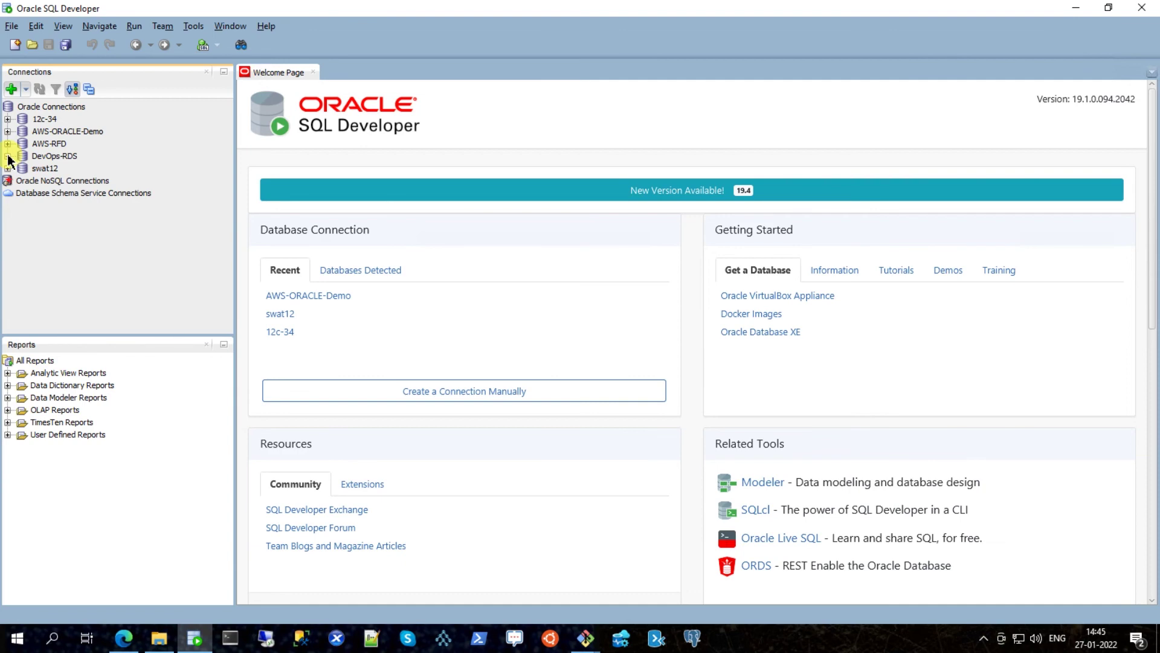
{"action": "left_click", "coordinate": [8, 156]}
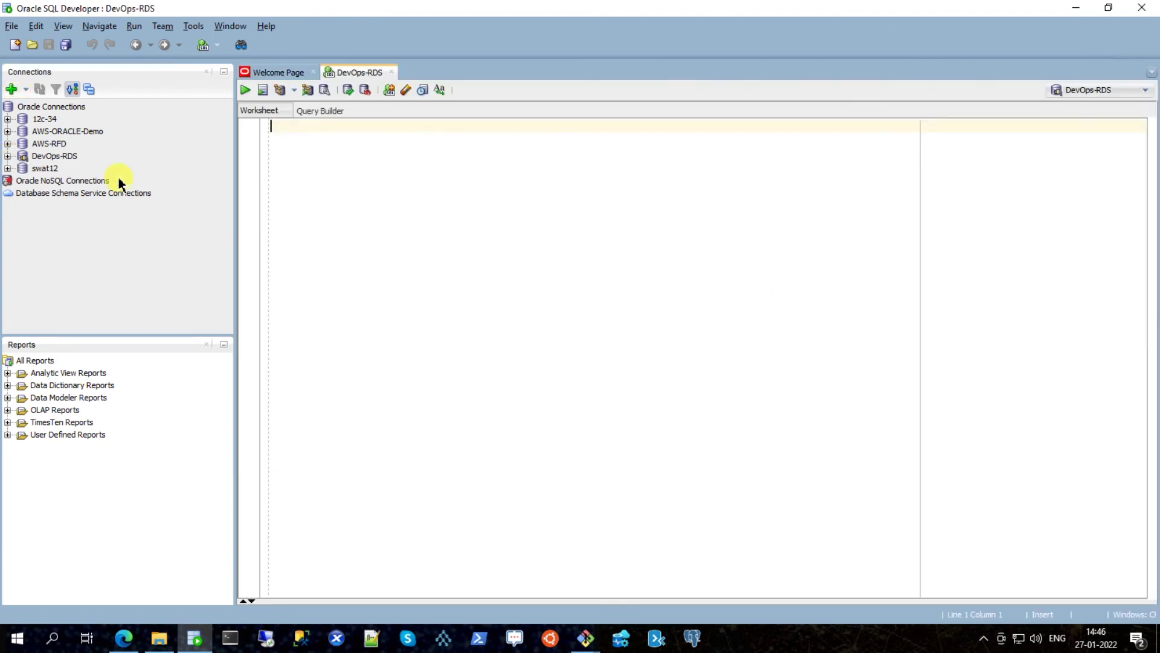
{"action": "left_click", "coordinate": [8, 156]}
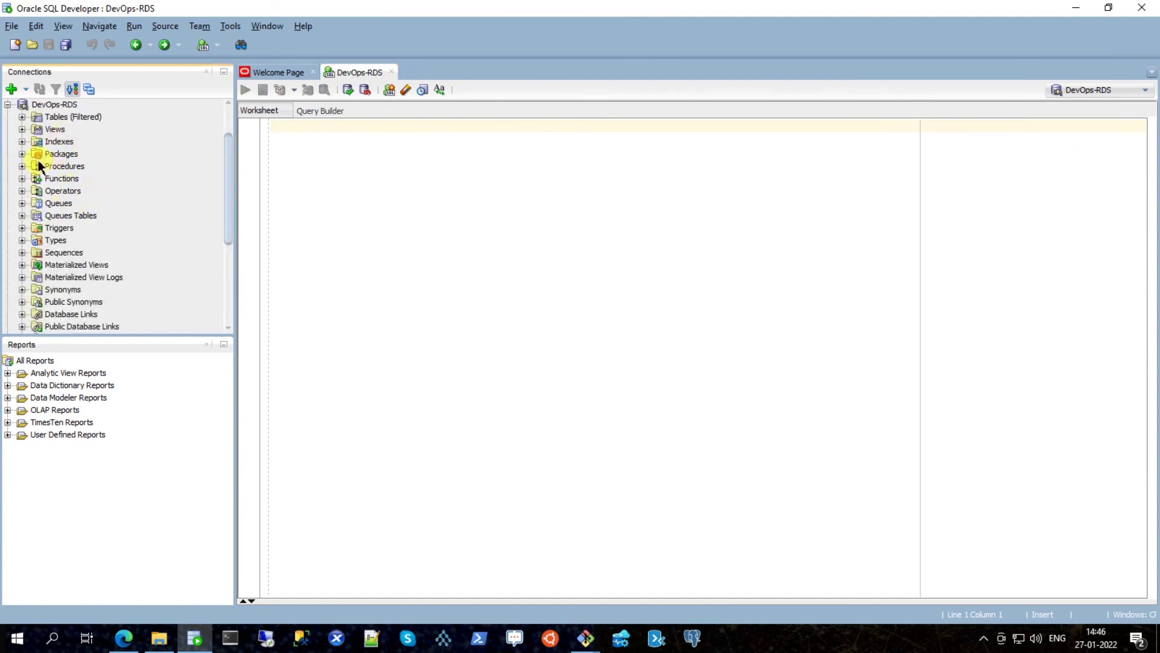
{"action": "scroll", "coordinate": [74, 183], "scroll_direction": "down", "scroll_amount": 2}
{"action": "scroll", "coordinate": [74, 185], "scroll_direction": "down", "scroll_amount": 3}
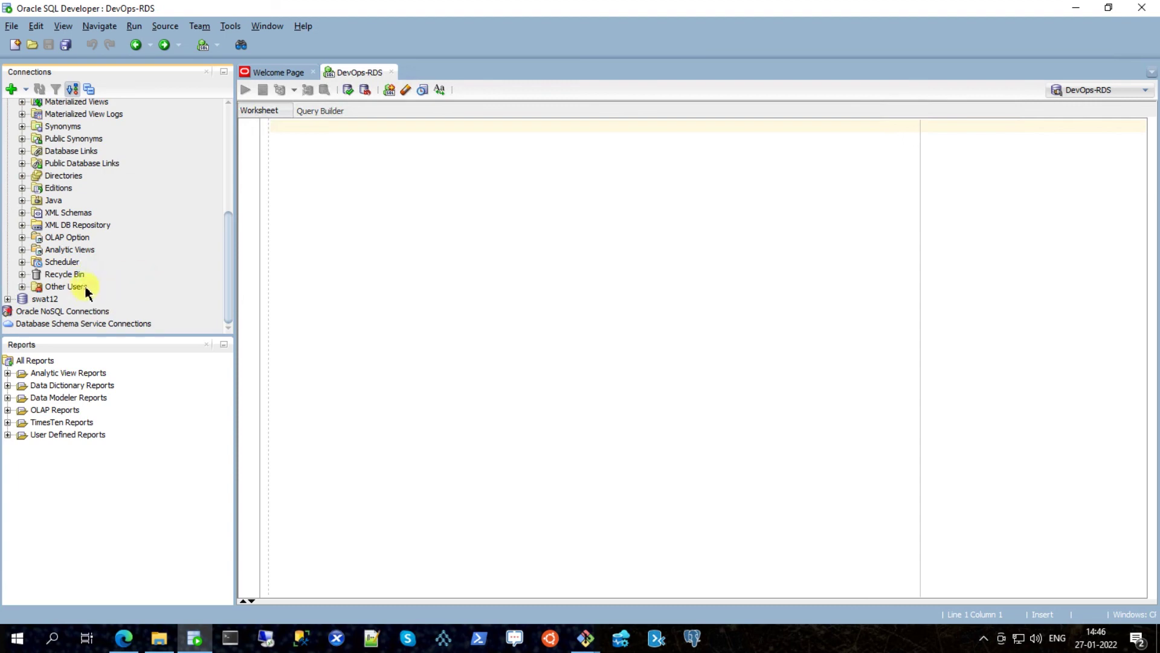
{"action": "left_click", "coordinate": [22, 286]}
{"action": "scroll", "coordinate": [115, 296], "scroll_direction": "down", "scroll_amount": 3}
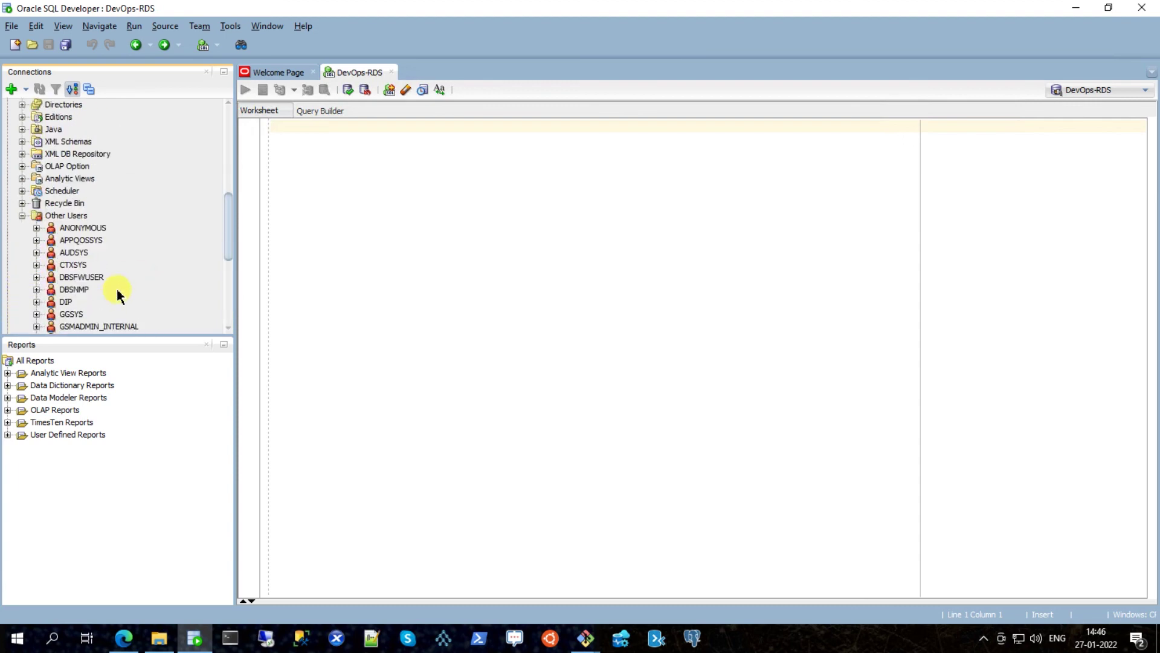
{"action": "scroll", "coordinate": [98, 255], "scroll_direction": "down", "scroll_amount": 1}
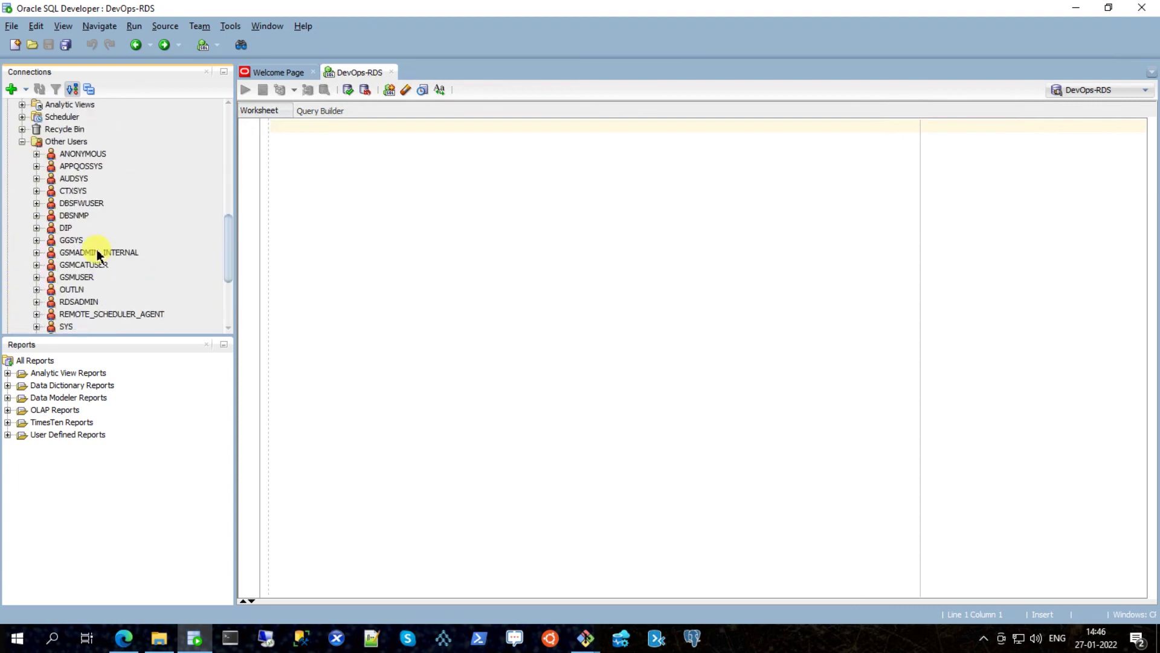
{"action": "scroll", "coordinate": [147, 195], "scroll_direction": "down", "scroll_amount": 1}
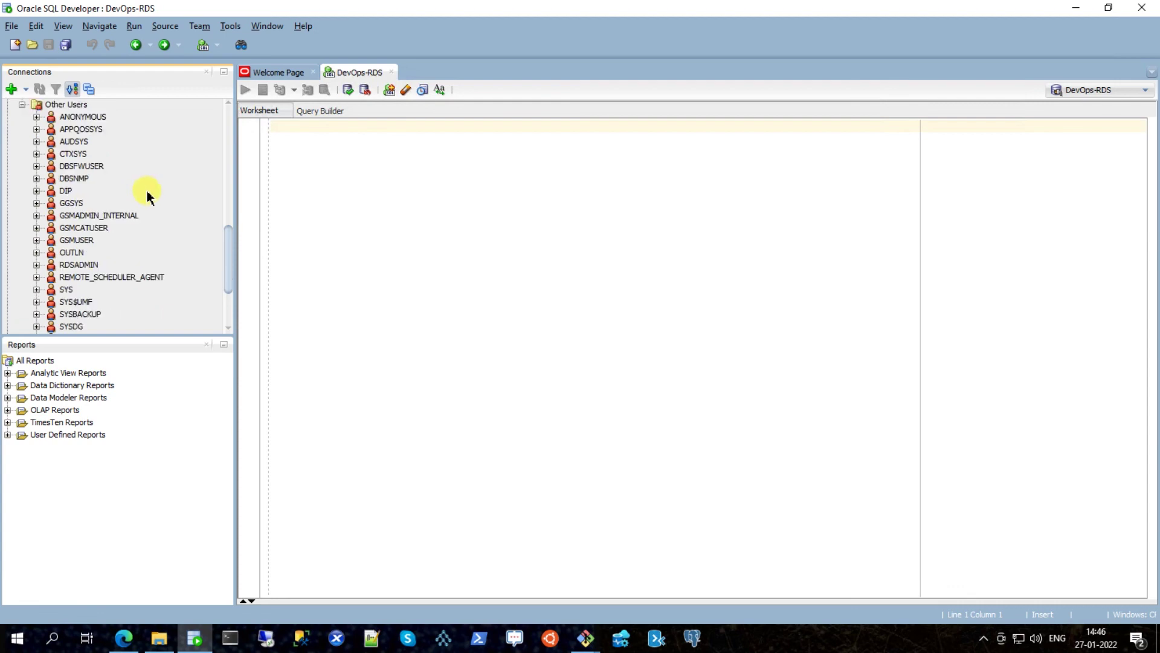
{"action": "scroll", "coordinate": [146, 191], "scroll_direction": "down", "scroll_amount": 3}
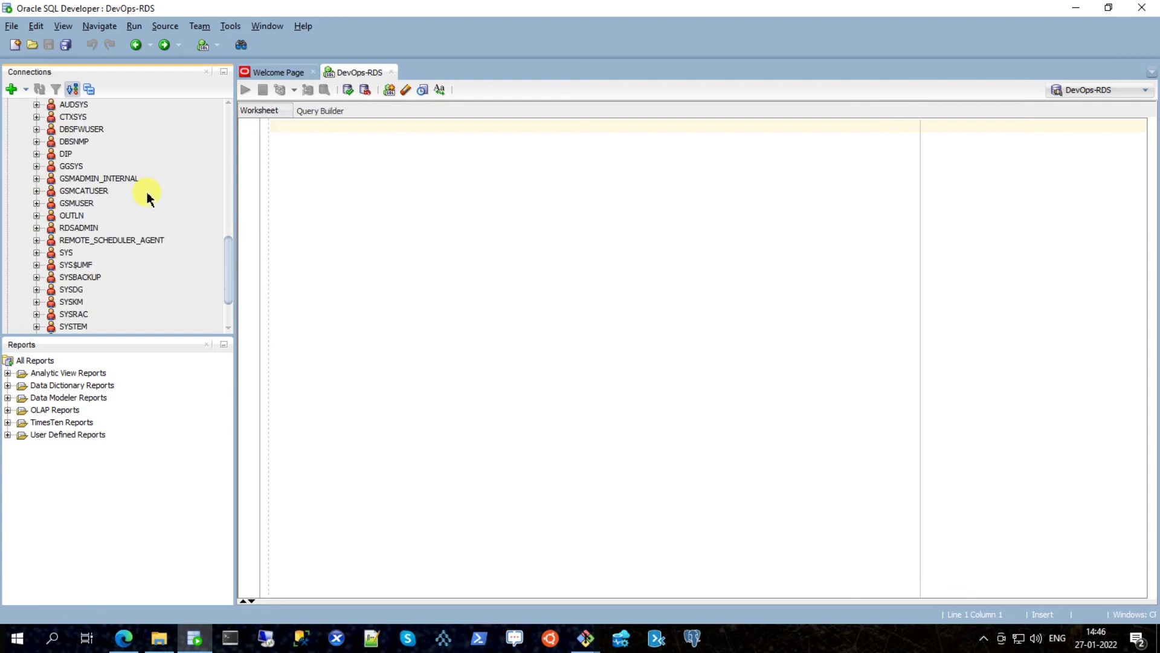
{"action": "scroll", "coordinate": [90, 217], "scroll_direction": "up", "scroll_amount": 4}
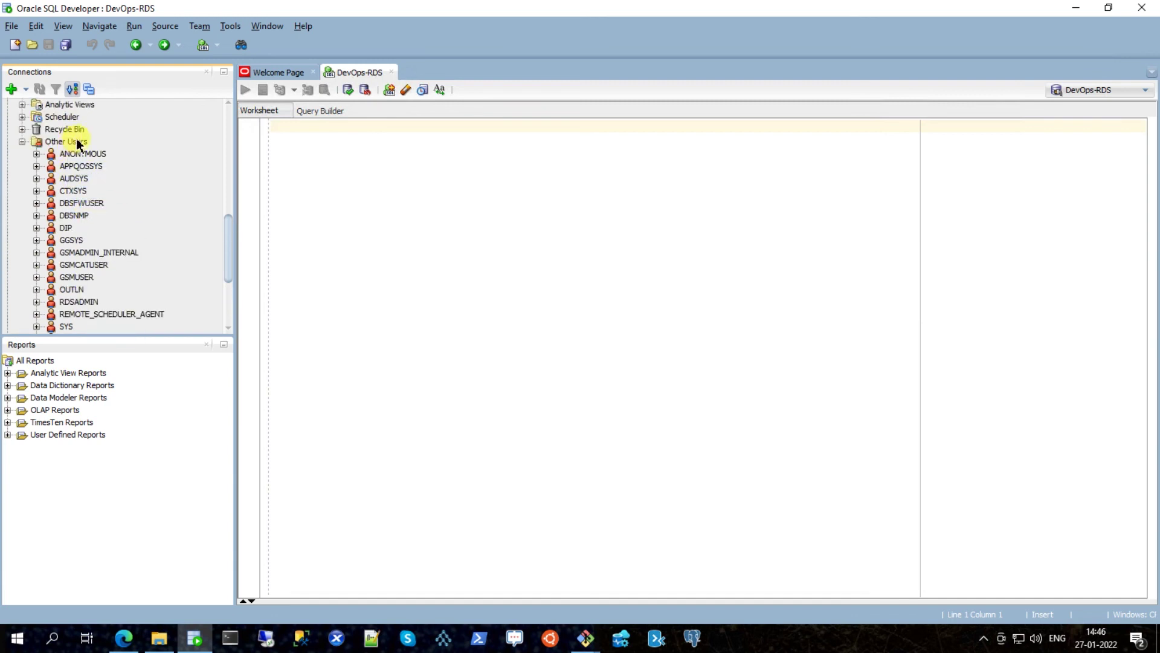
{"action": "right_click", "coordinate": [62, 142]}
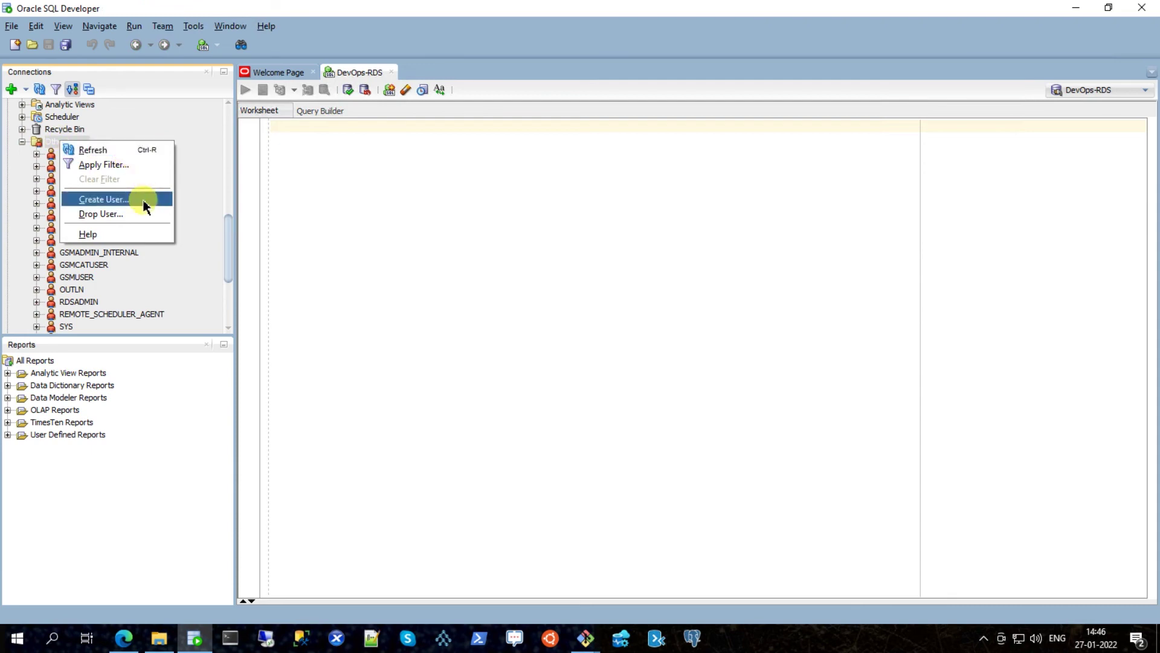
{"action": "left_click", "coordinate": [21, 218]}
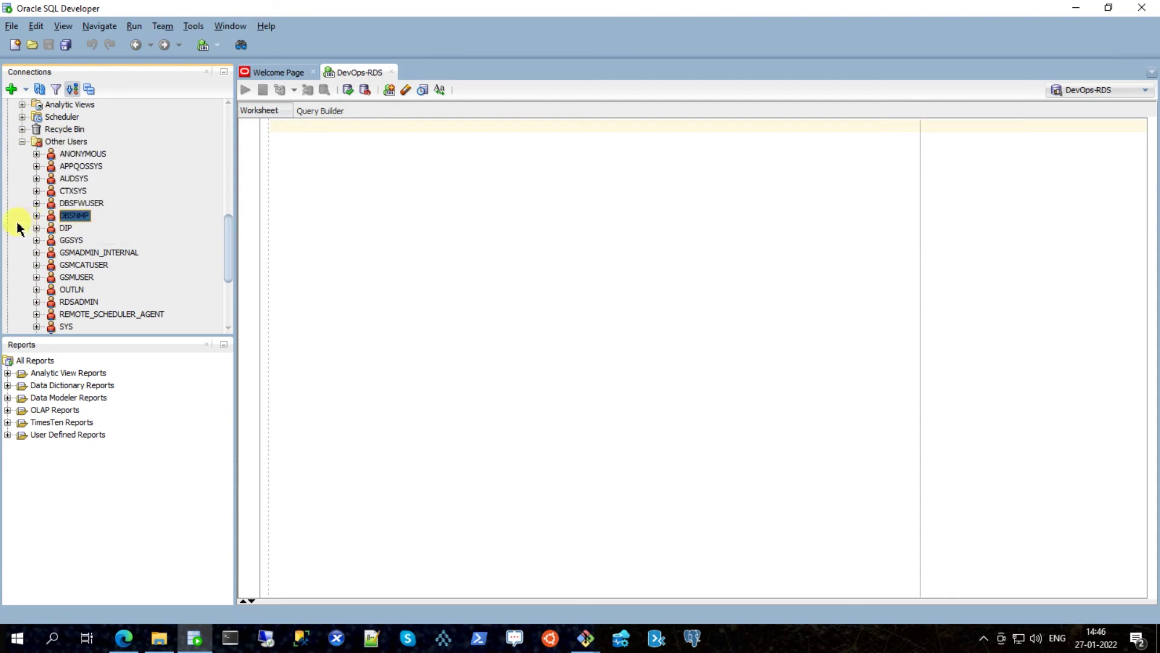
{"action": "right_click", "coordinate": [70, 141]}
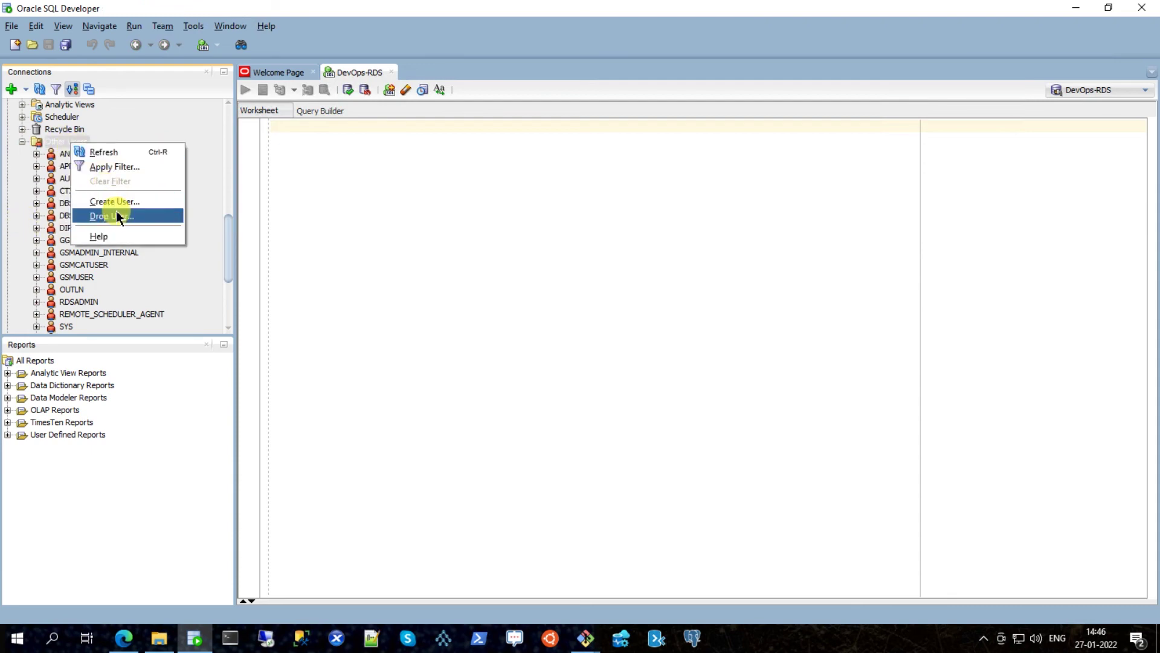
{"action": "left_click", "coordinate": [27, 229]}
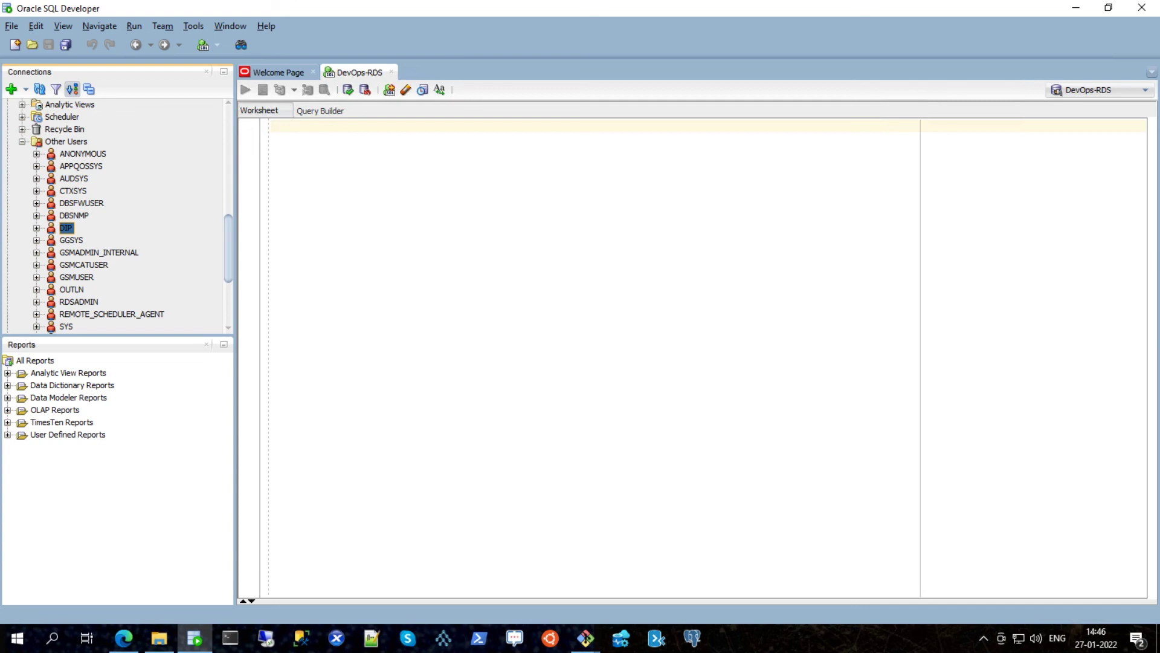
Step: Return to the RDS console and view devops-oracle-rds-101 as Available in the Databases list
{"action": "key", "text": "alt+Tab"}
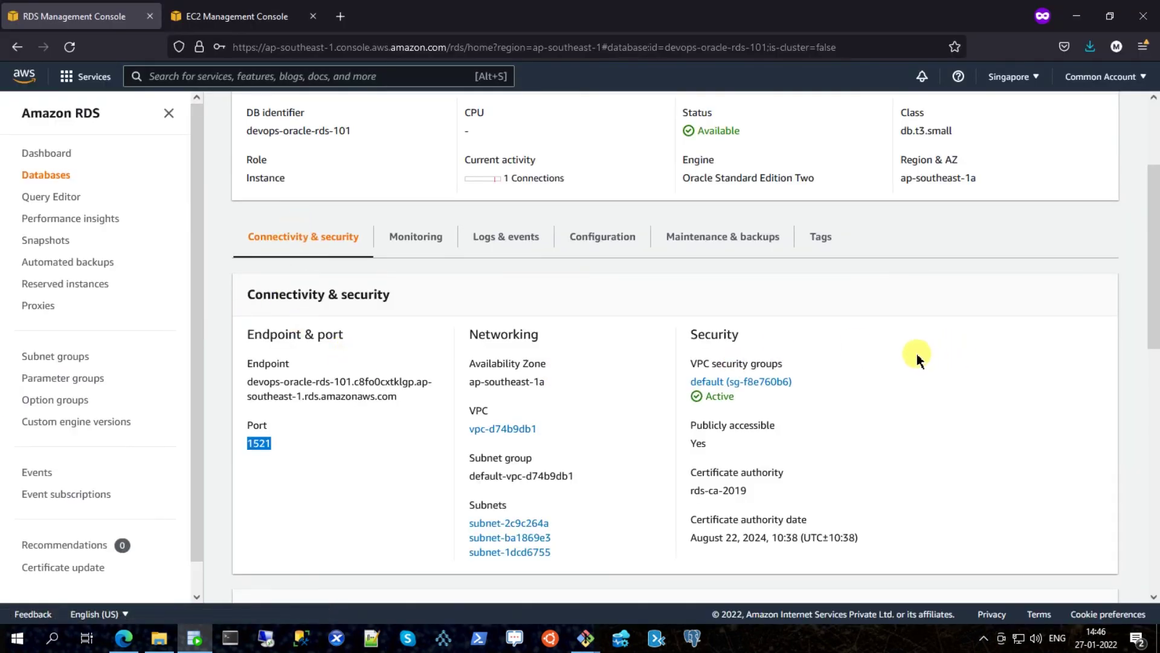
{"action": "scroll", "coordinate": [931, 357], "scroll_direction": "up", "scroll_amount": 3}
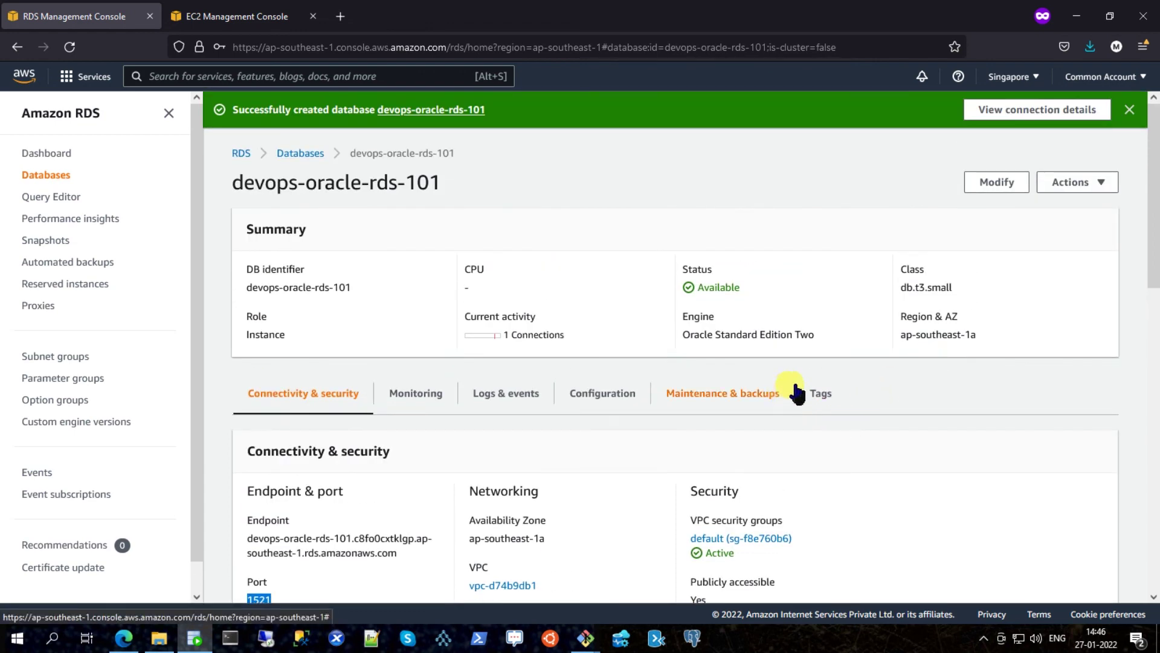
{"action": "left_click", "coordinate": [1096, 189]}
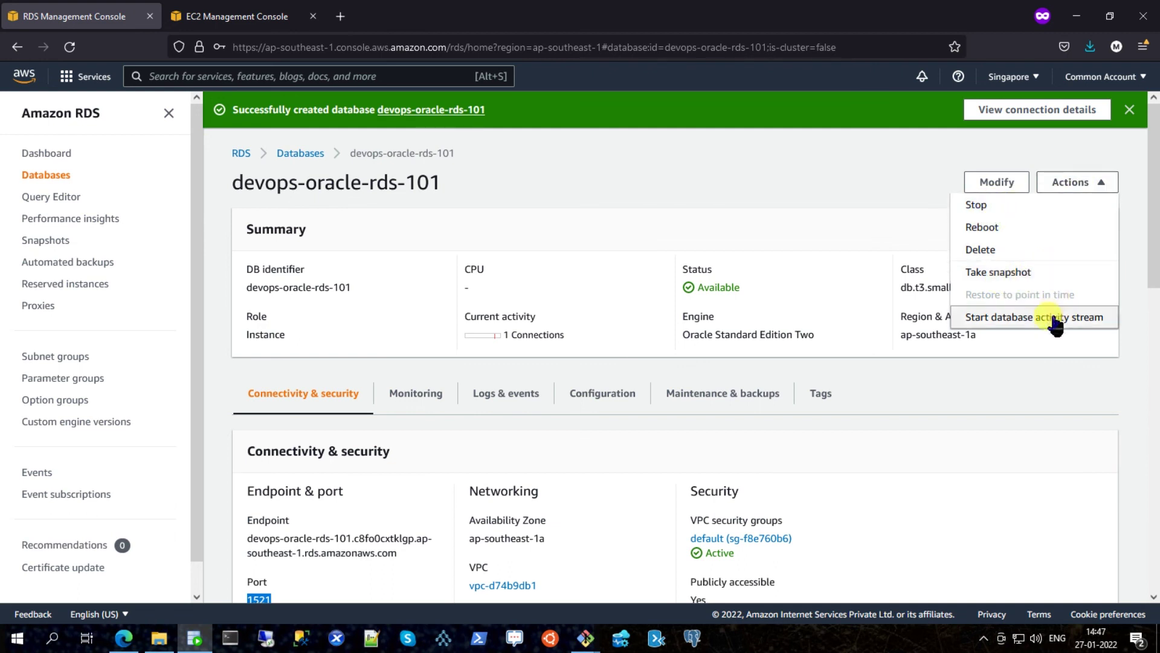
{"action": "left_click", "coordinate": [715, 211]}
{"action": "left_click", "coordinate": [309, 157]}
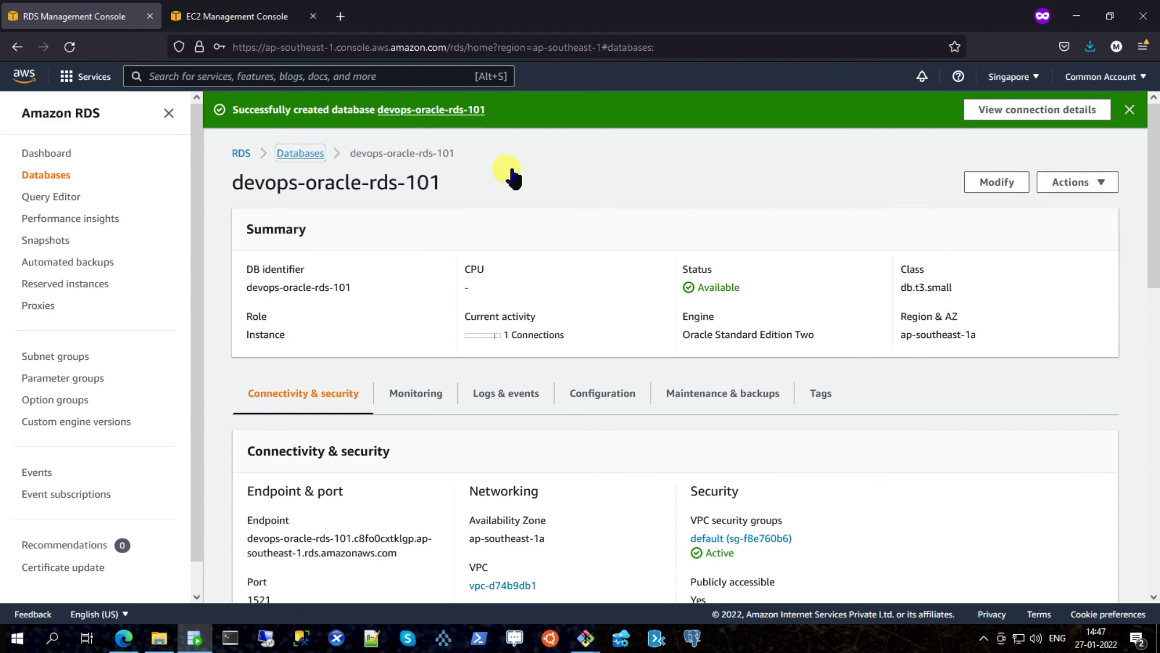